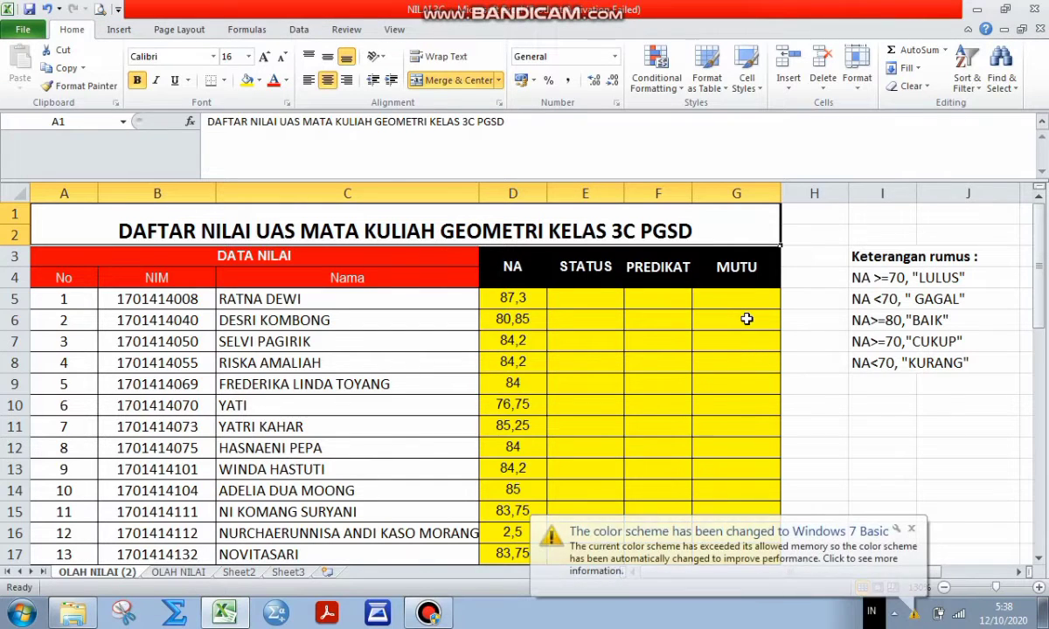
Dismiss the color scheme notification and review the NA scores in column D from row 5 through the last student
click(912, 530)
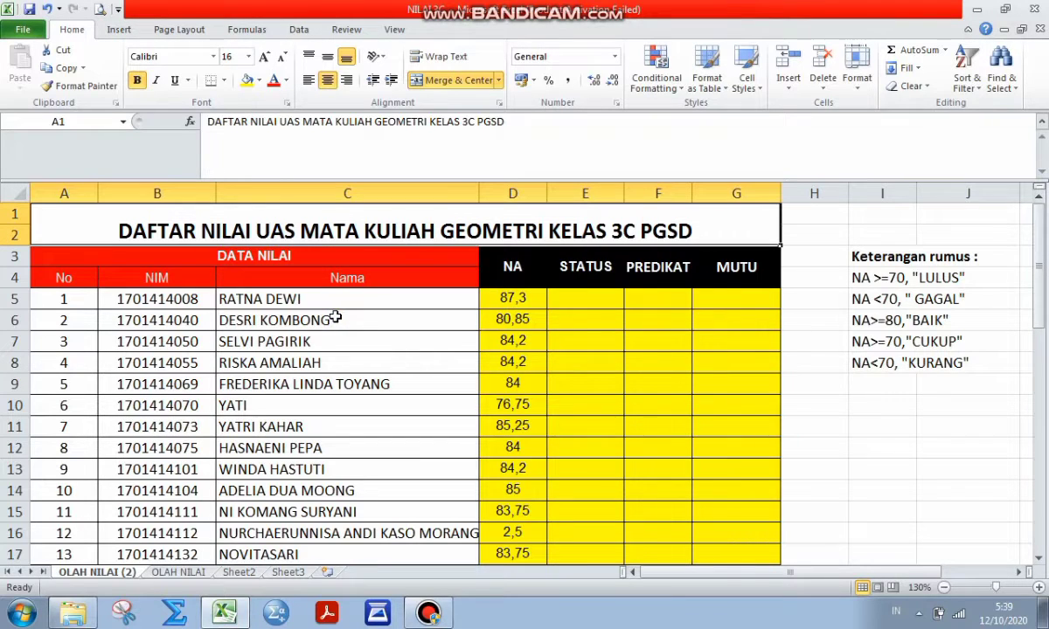
click(521, 301)
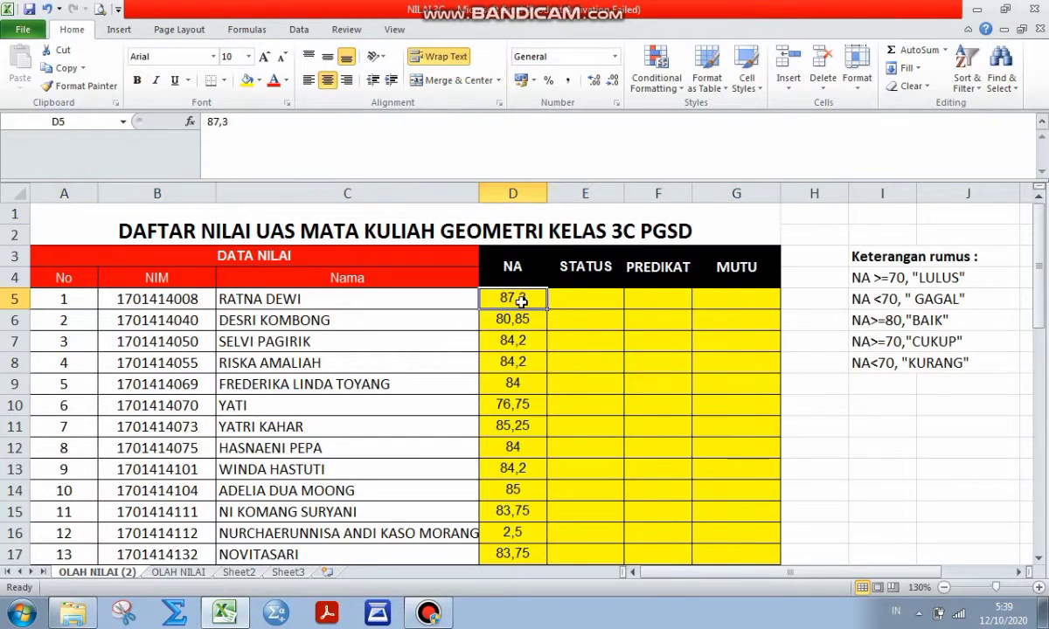
key(Down)
key(Down)
key(Down)
key(Down)
key(Down)
key(Down)
key(Down)
key(Down)
key(Down)
key(Down)
key(Down)
key(Down)
key(Down)
key(Down)
key(Down)
key(Down)
key(Down)
key(Down)
key(Down)
key(Down)
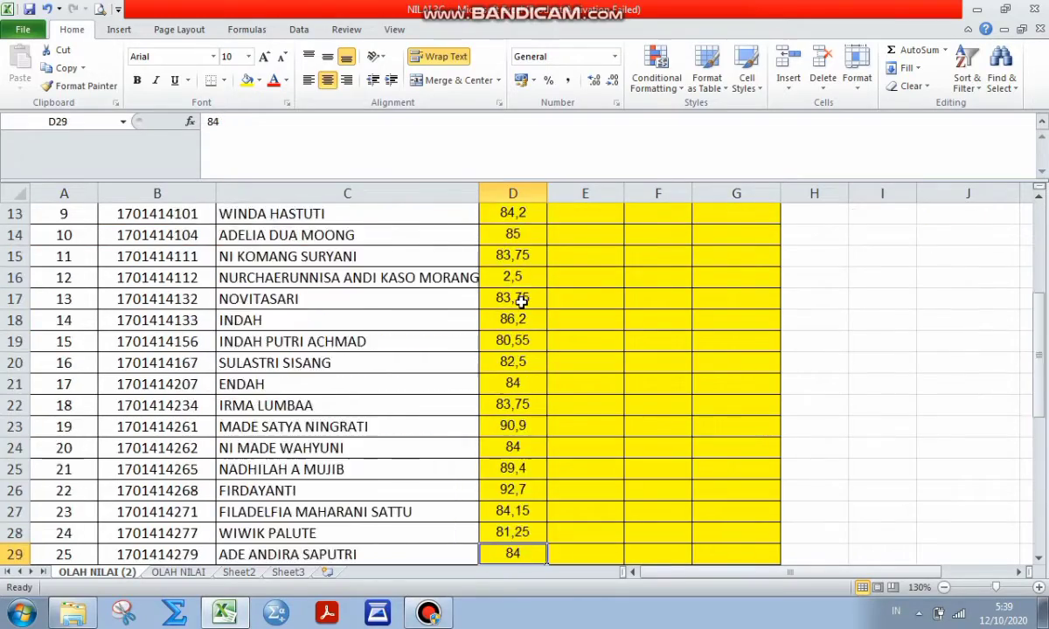
key(Down)
key(Down)
key(Down)
key(Down)
key(Down)
key(Down)
key(Down)
key(Down)
key(Down)
key(Down)
key(Down)
key(Down)
key(Down)
key(Down)
key(Down)
key(Down)
key(Down)
key(Down)
key(Down)
key(Down)
key(Up)
key(Up)
key(Up)
key(Up)
key(Up)
key(Up)
key(Up)
key(Up)
key(Up)
key(Up)
key(Up)
key(Up)
key(Up)
key(Up)
key(Up)
key(Up)
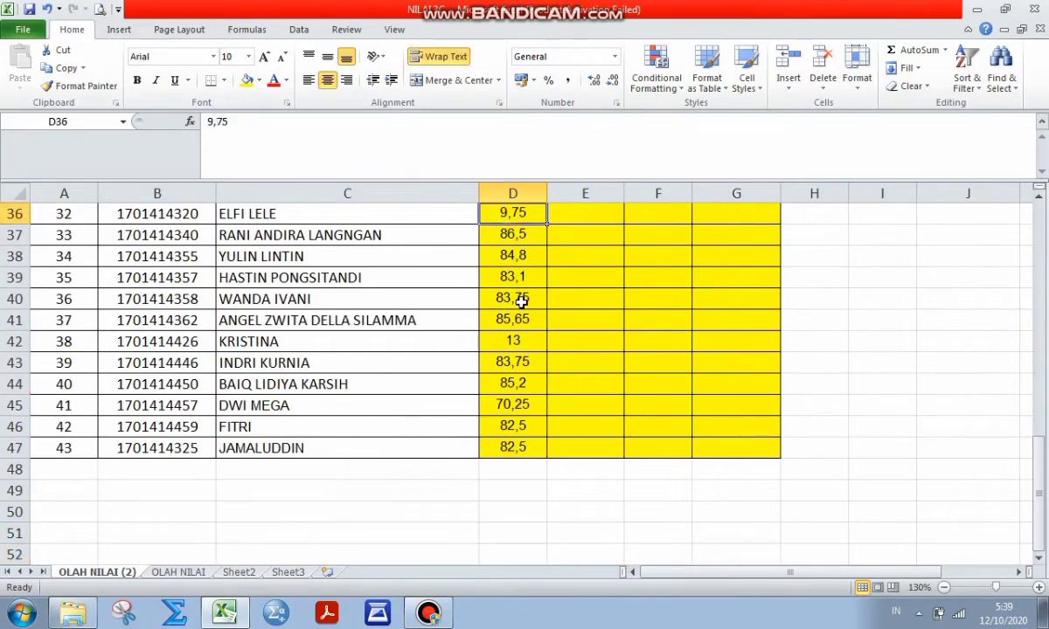
key(Up)
key(Up)
key(Up)
key(Up)
key(Up)
key(Up)
key(Up)
key(Up)
key(Up)
key(Up)
key(Up)
key(Up)
key(Up)
key(Up)
key(Up)
key(Up)
key(Up)
key(Up)
key(Up)
key(Up)
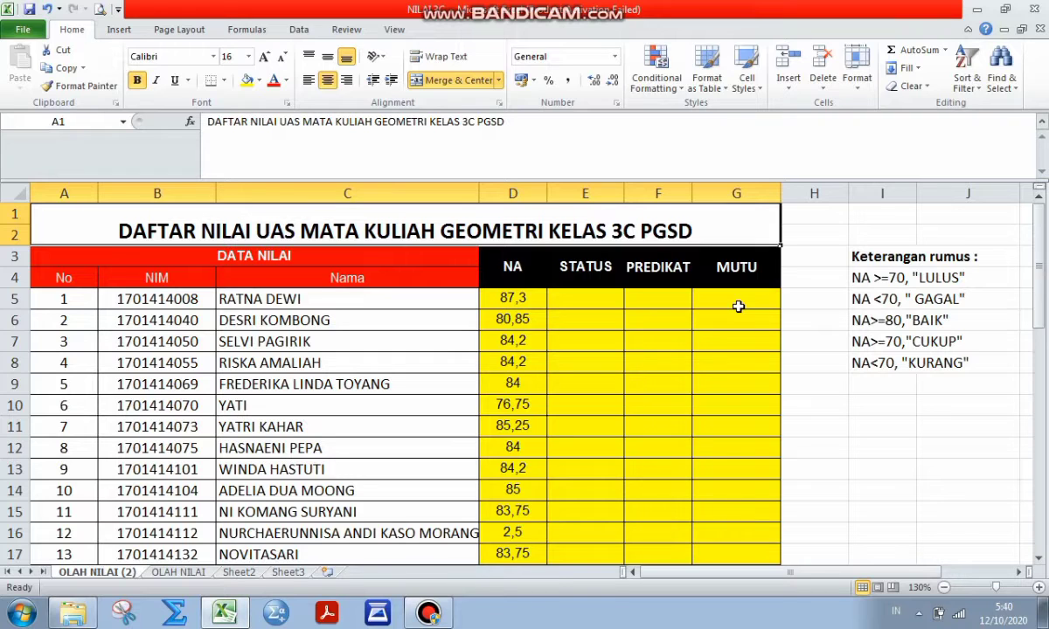
Begin an IF formula in STATUS cell E5 with the logical test D5>=70
click(584, 295)
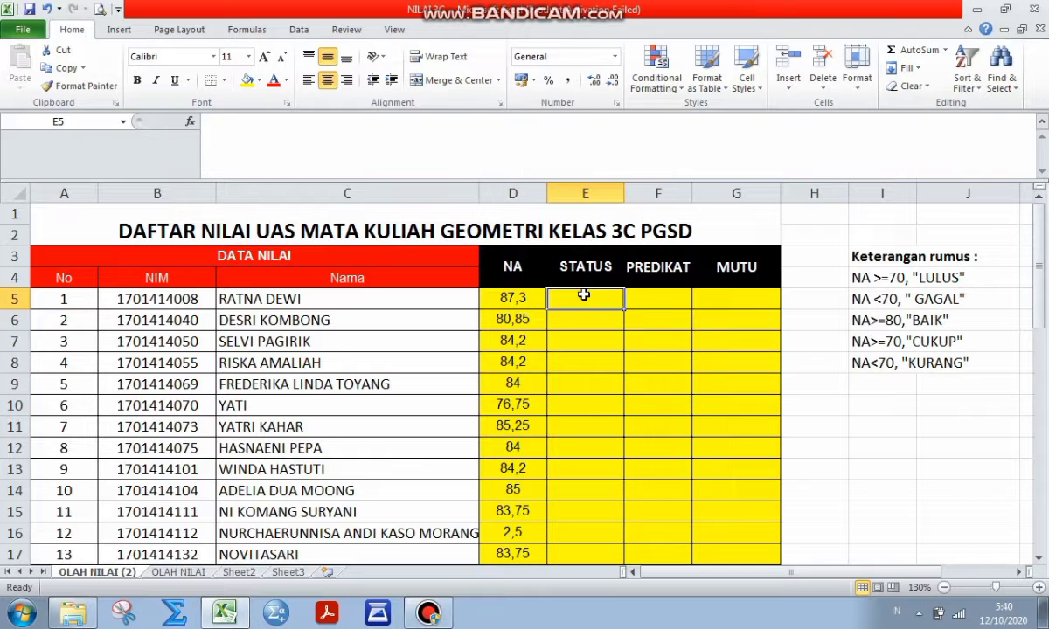
text(=)
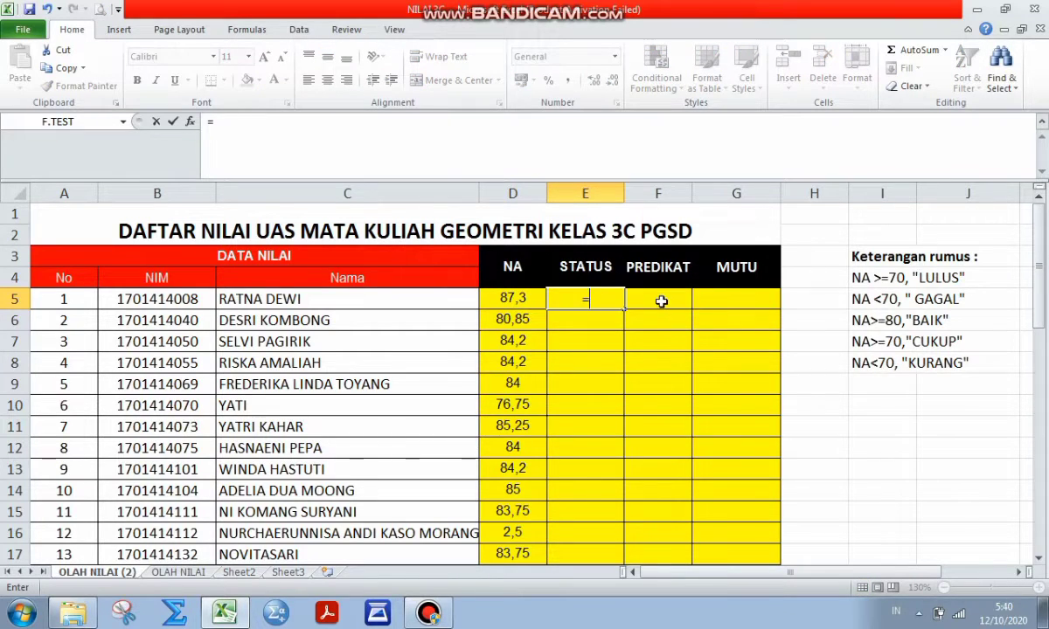
text(i)
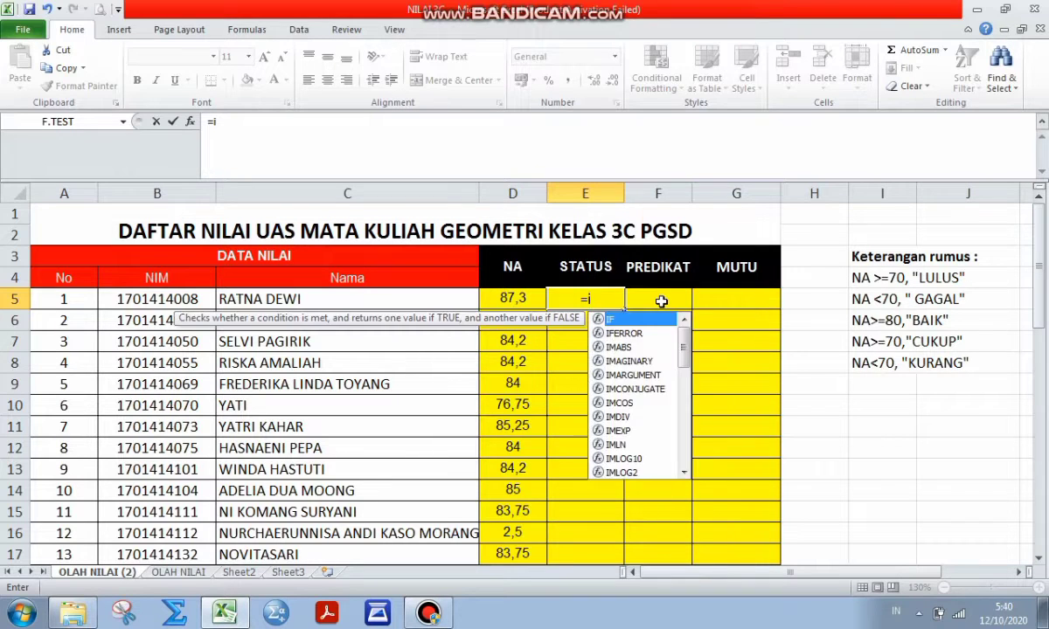
text(f)
key(BackSpace)
key(BackSpace)
text(I)
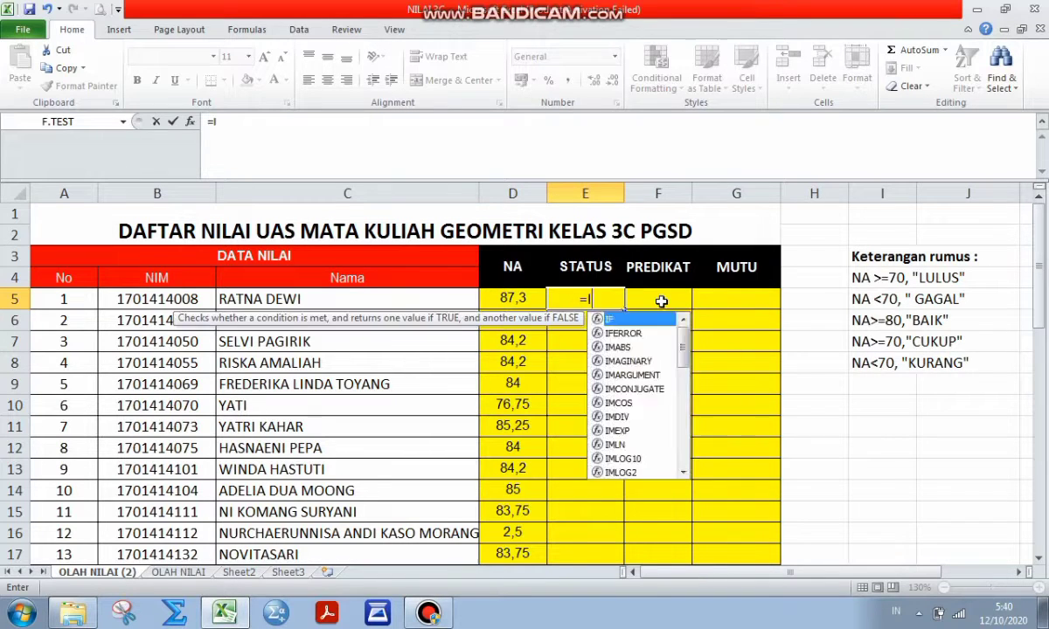
text(F()
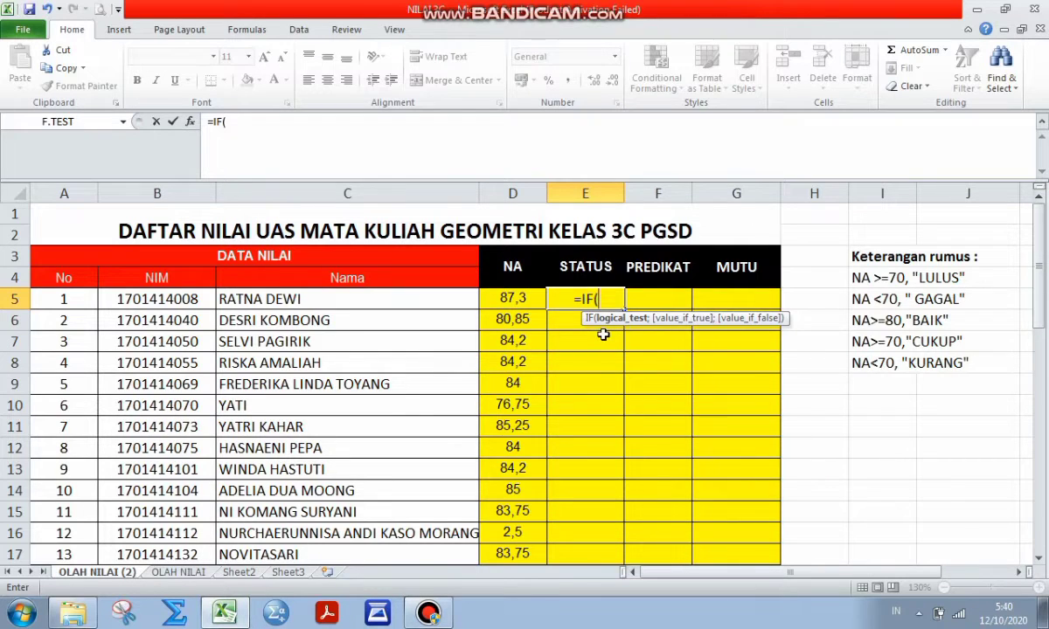
click(516, 298)
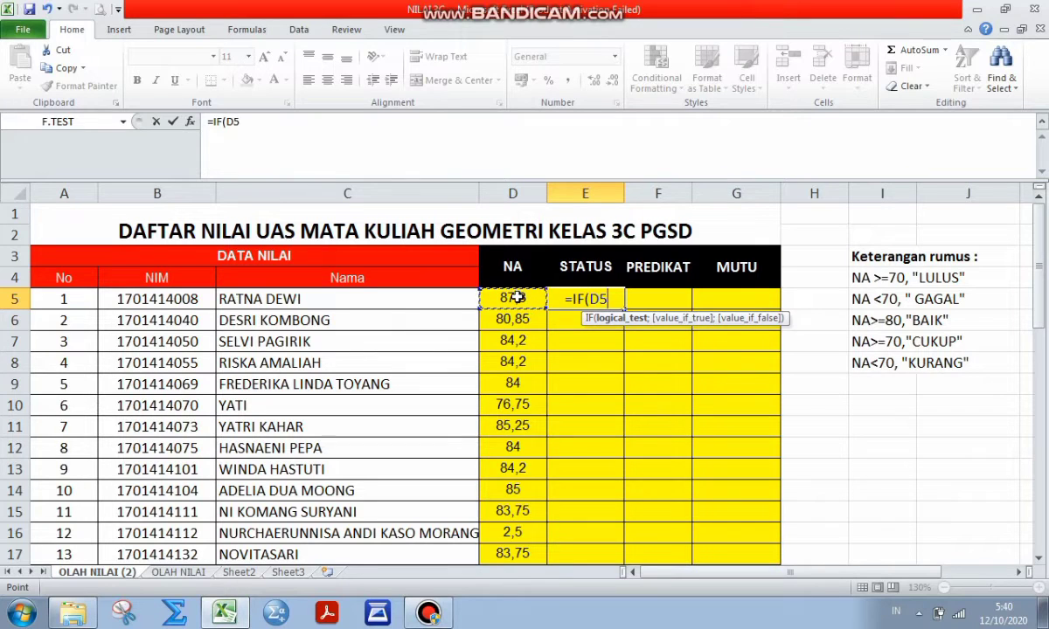
text(;)
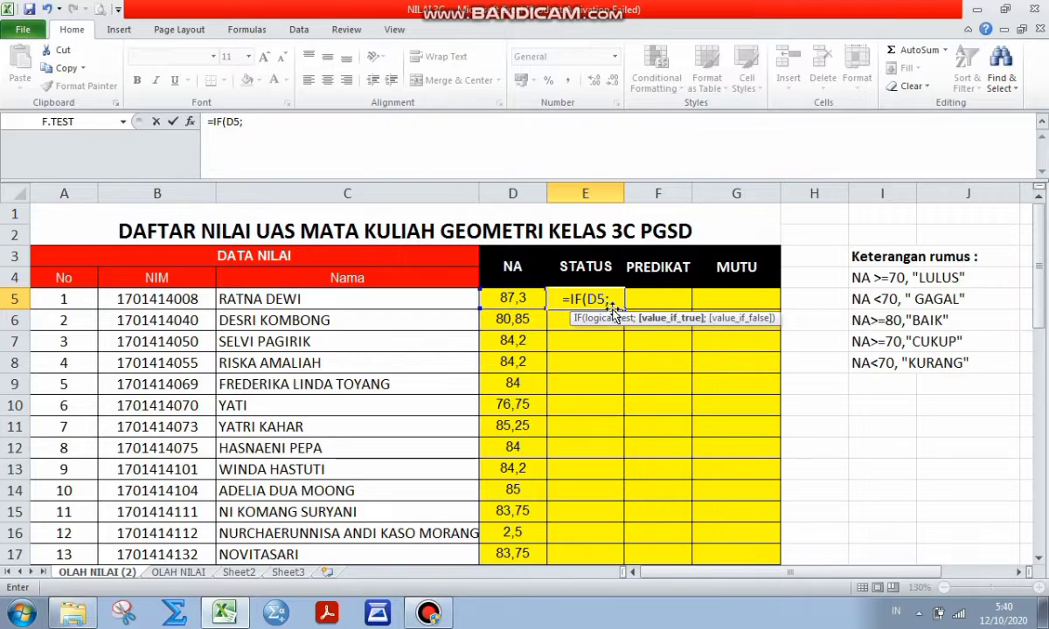
key(BackSpace)
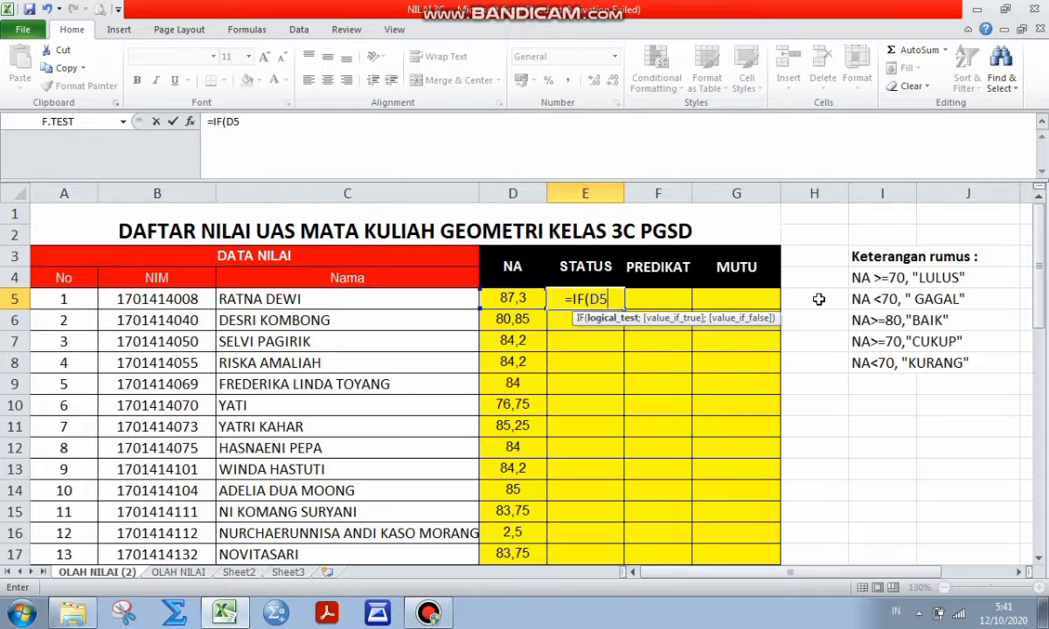
text(>=)
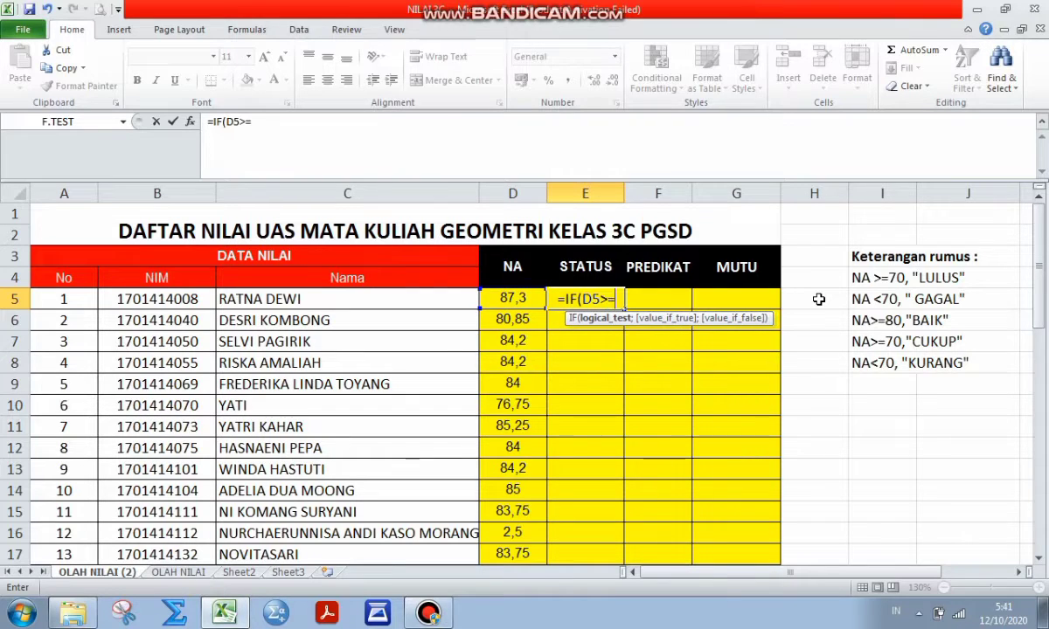
text(70)
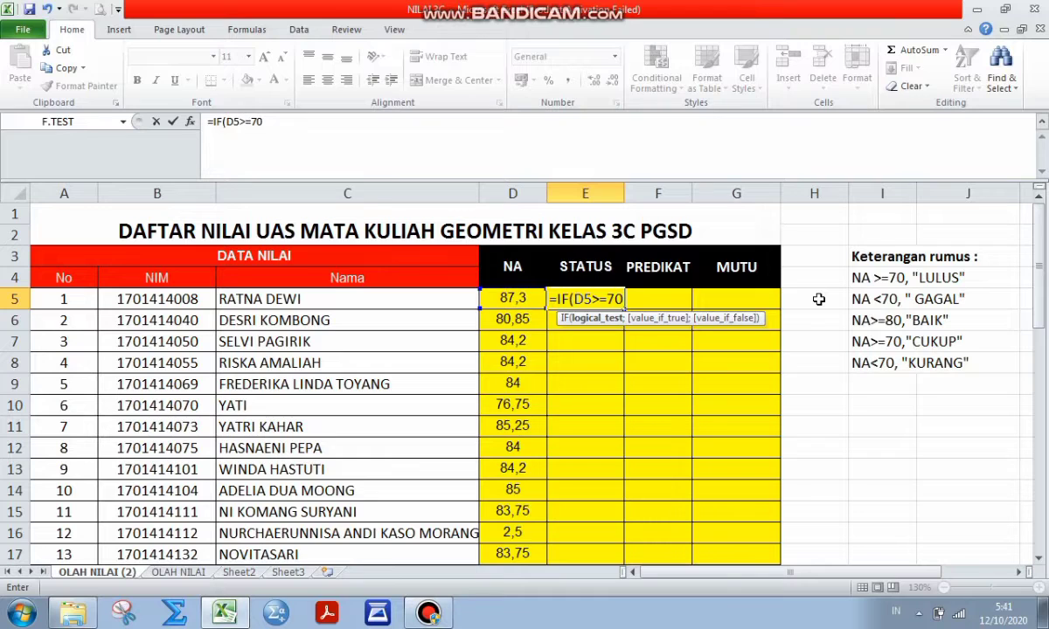
Complete the E5 formula so it returns "LULUS" if true and "GAGAL" if false
text(;)
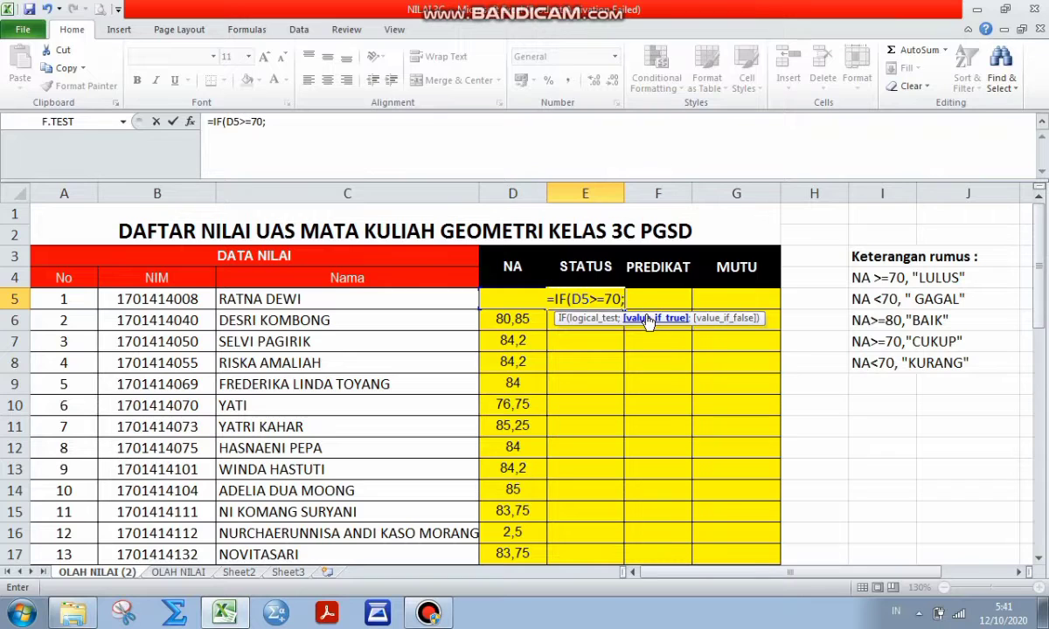
text("LU)
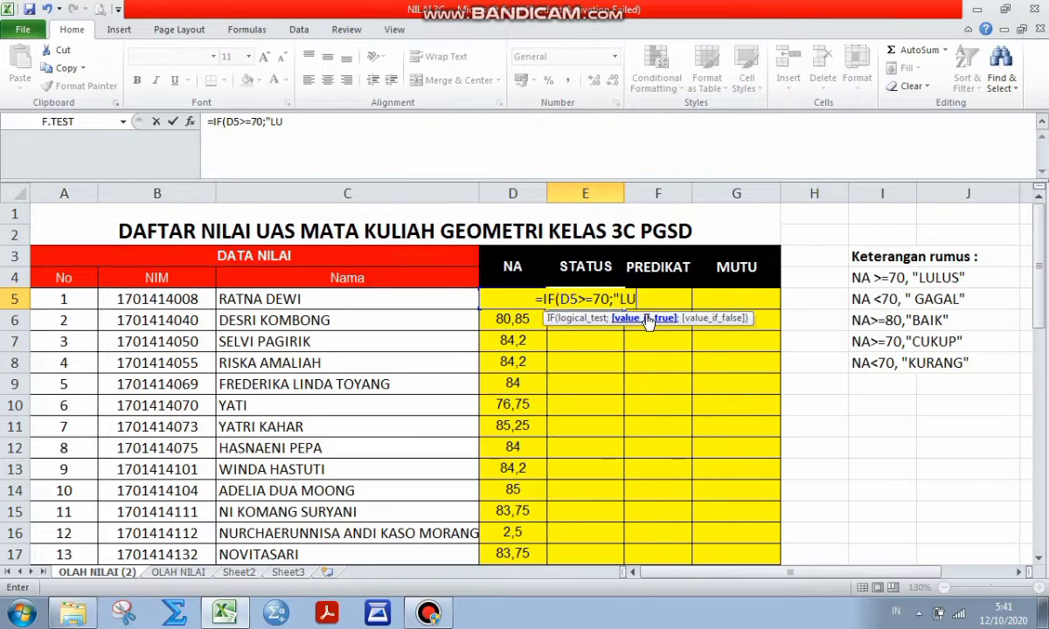
text(LUS")
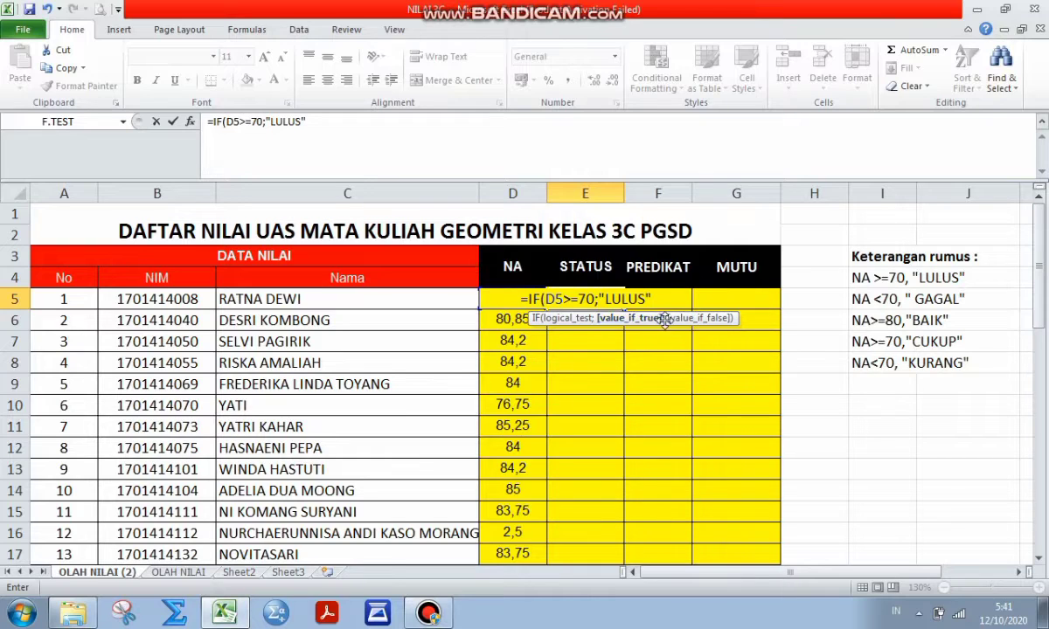
text(;)
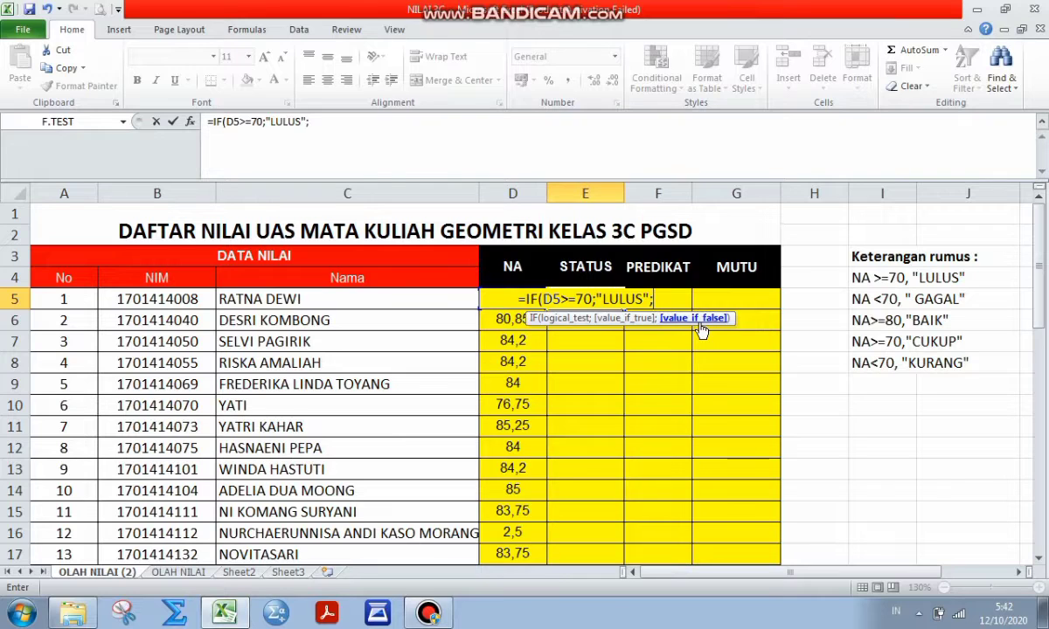
text(")
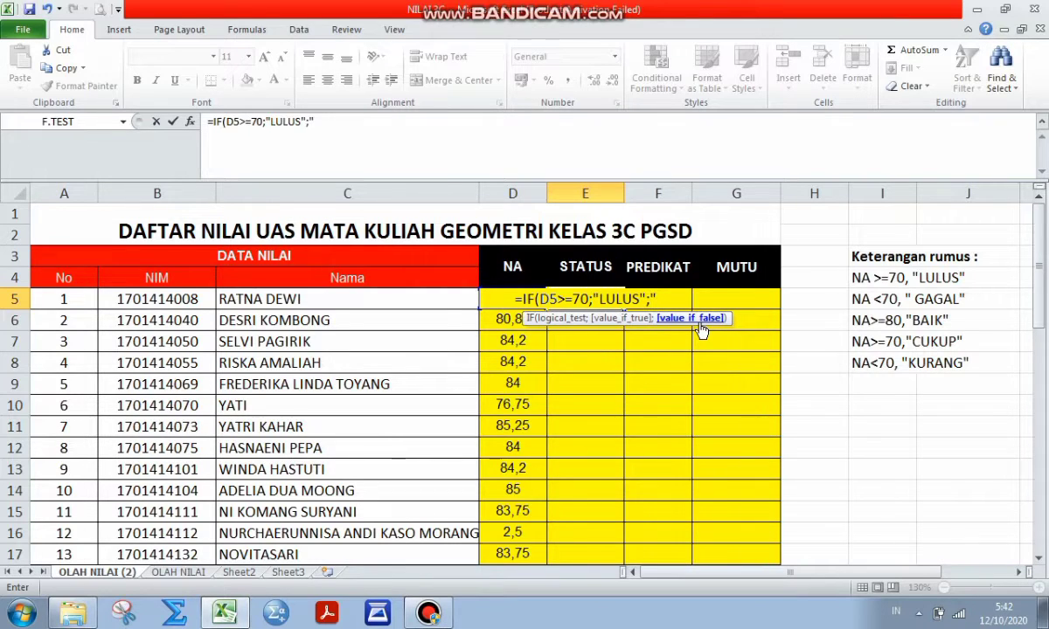
text(GAGA)
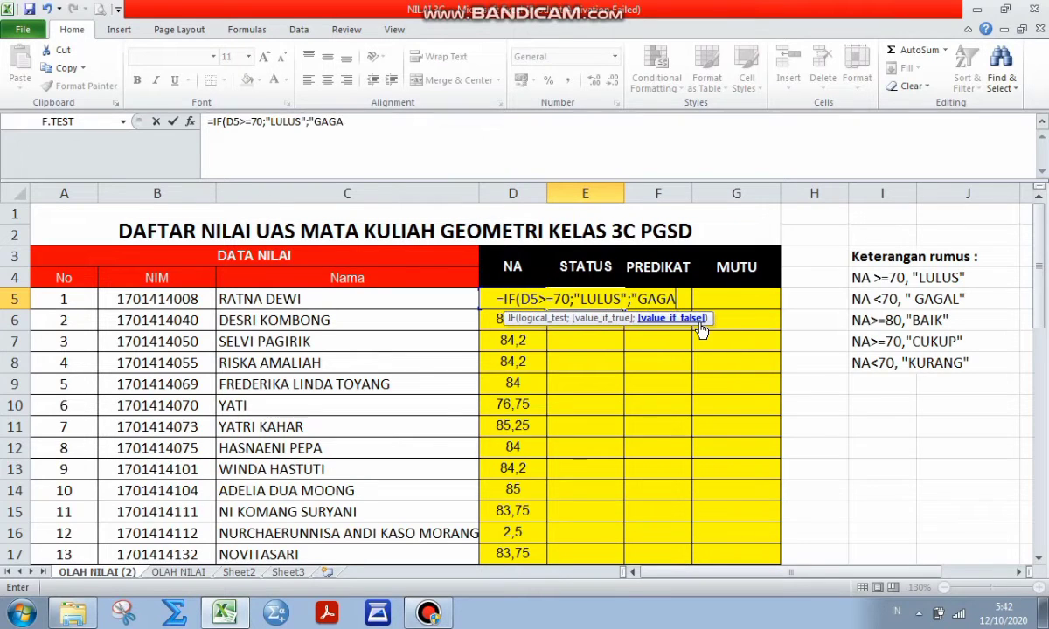
text(L")
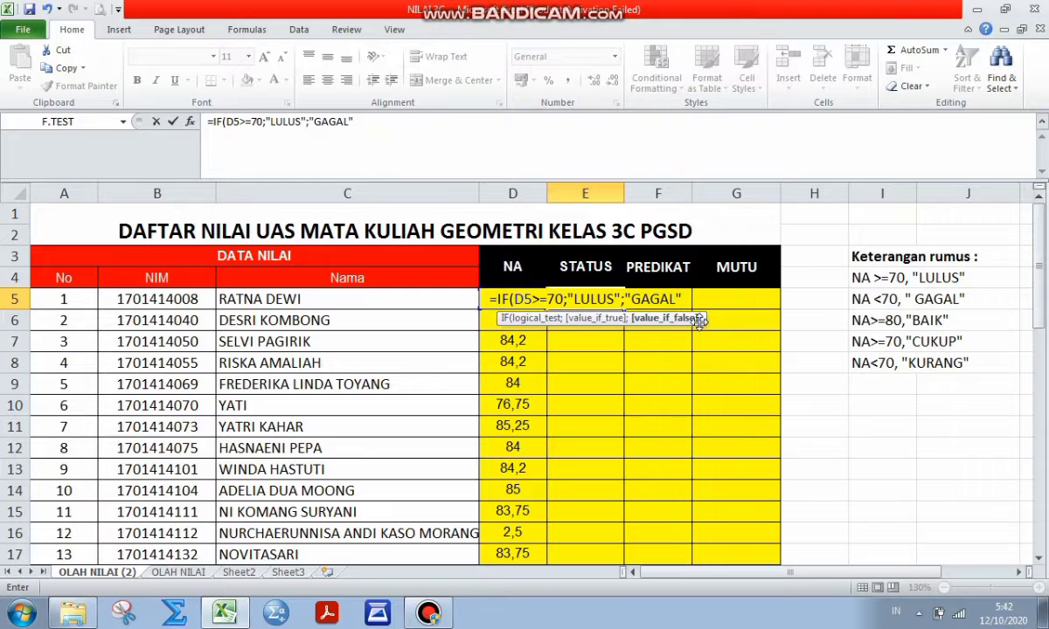
text())
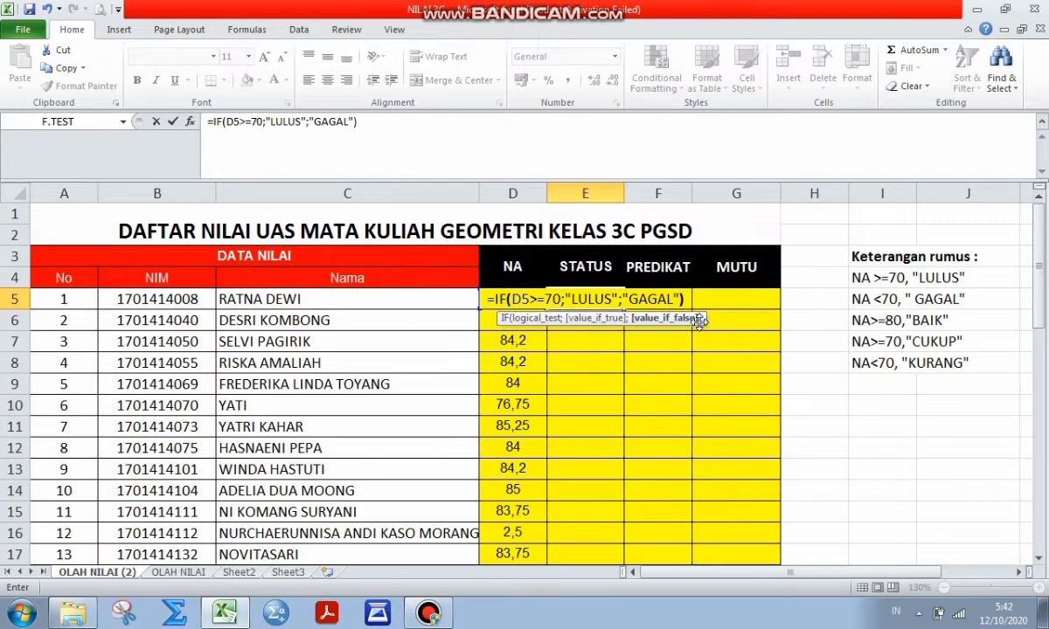
key(Return)
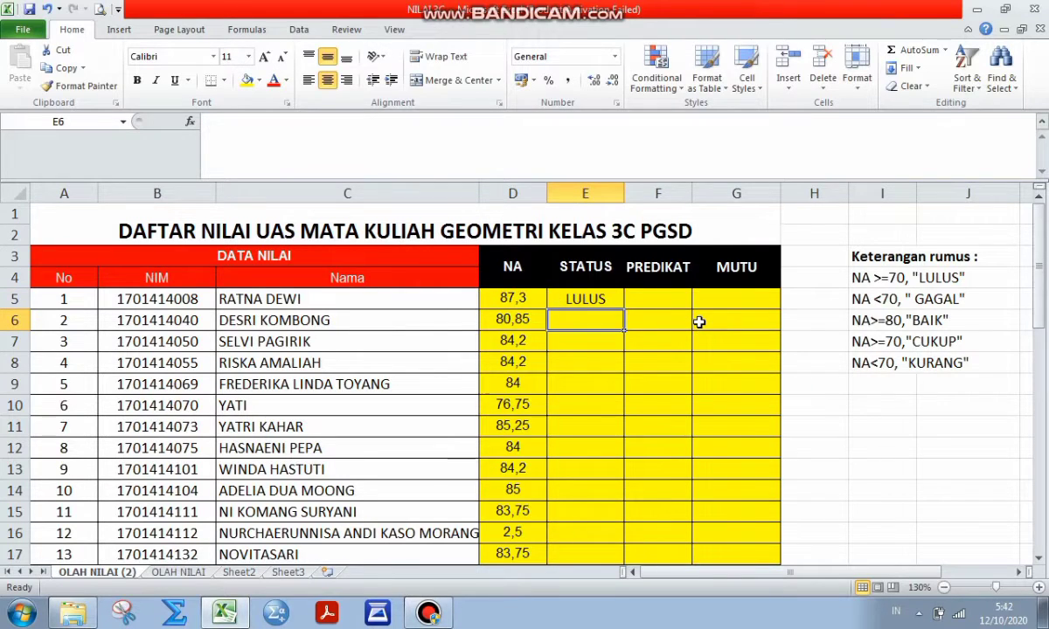
Fill the STATUS formula from E5 down to E47 for all students
click(608, 299)
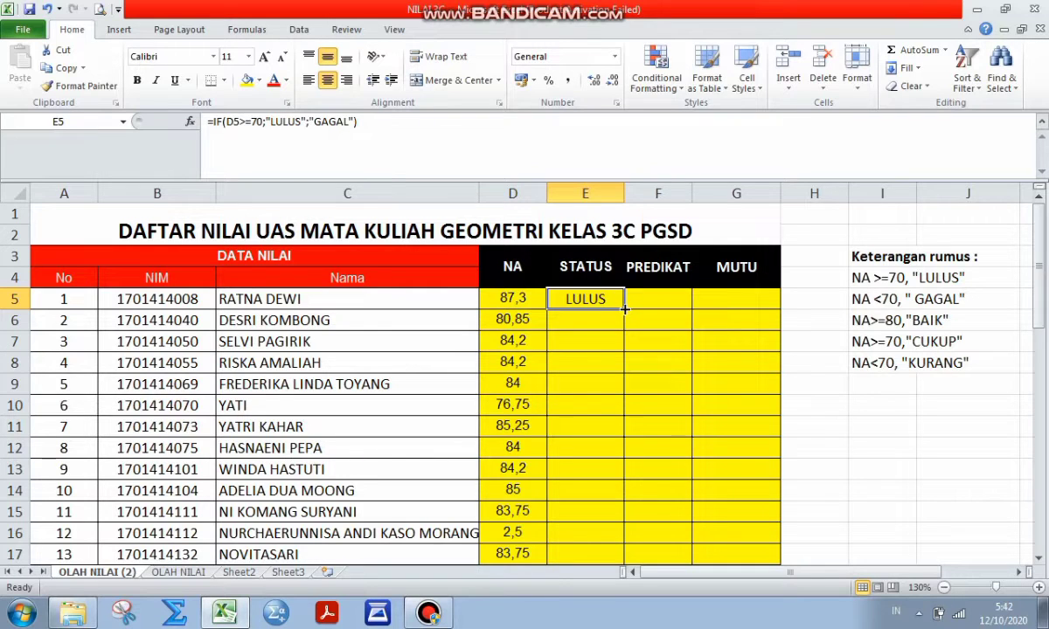
drag(625, 308, 575, 520)
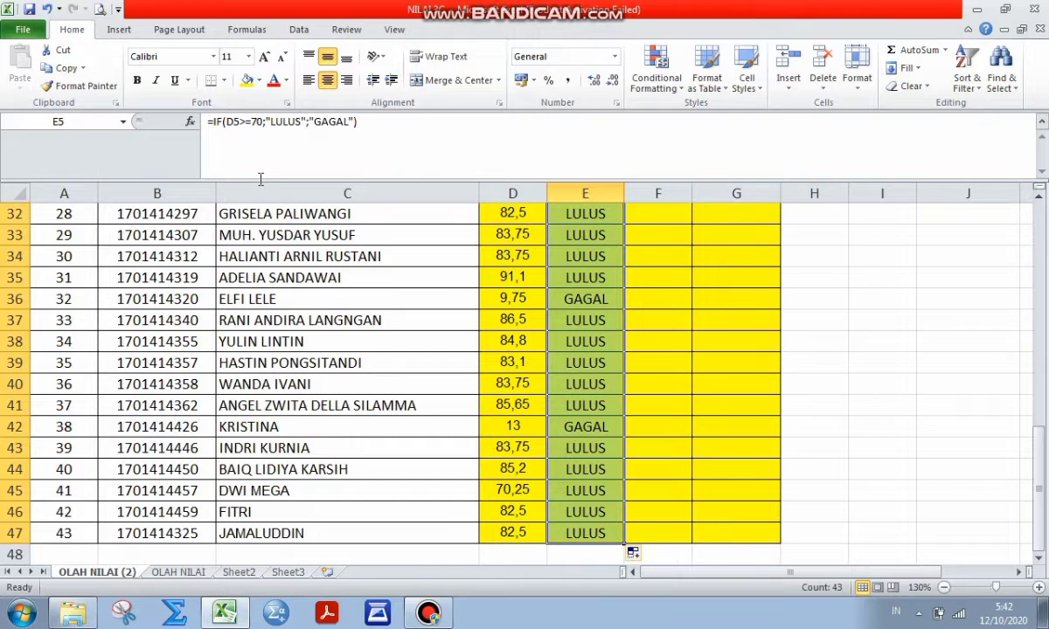
click(587, 490)
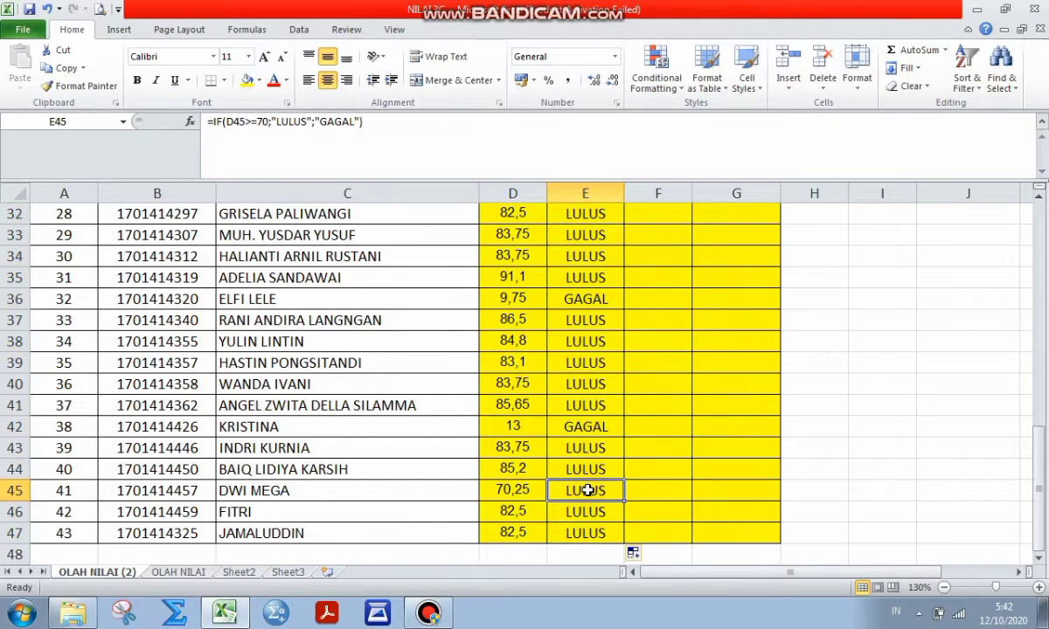
Check the filled STATUS results from the last student upward and return to the beginning of the sheet
click(590, 535)
key(Up)
key(Up)
key(Up)
key(Up)
key(Up)
key(Up)
key(Up)
key(Up)
key(Up)
key(Up)
key(Up)
key(Up)
key(Up)
key(Up)
key(Up)
key(Up)
key(Up)
key(Up)
key(Up)
key(Up)
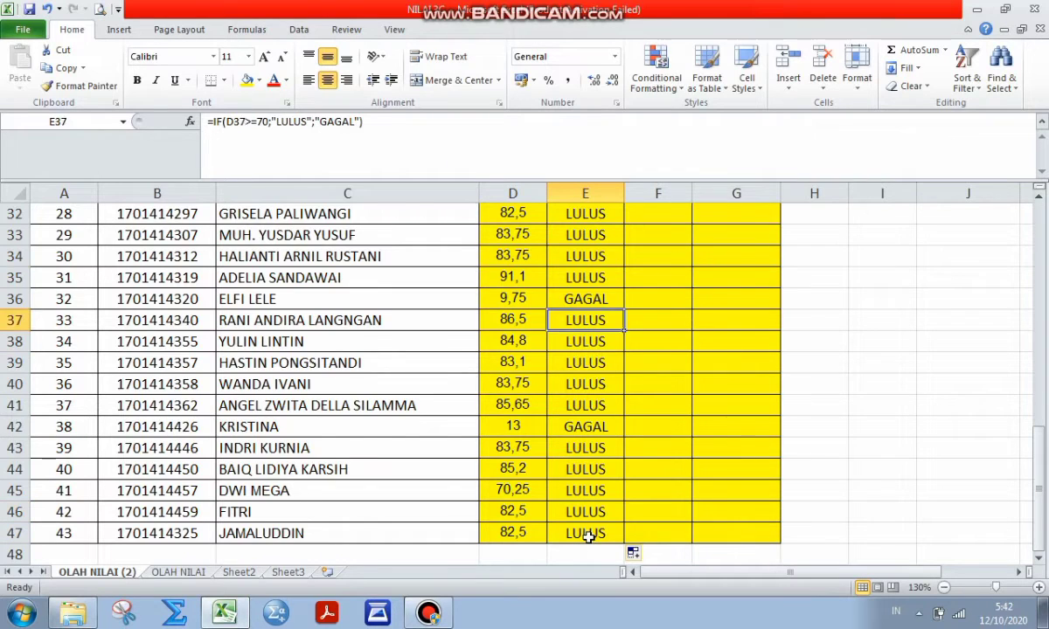
key(ctrl+Home)
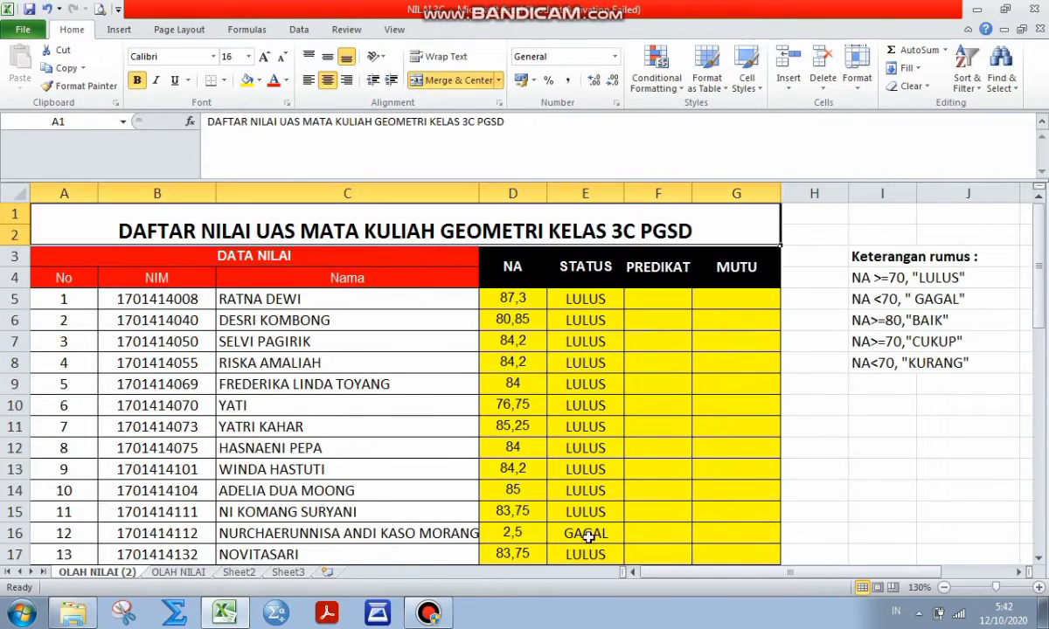
Go through the NA scores from D5 to D19 and compare each with its STATUS result
click(530, 300)
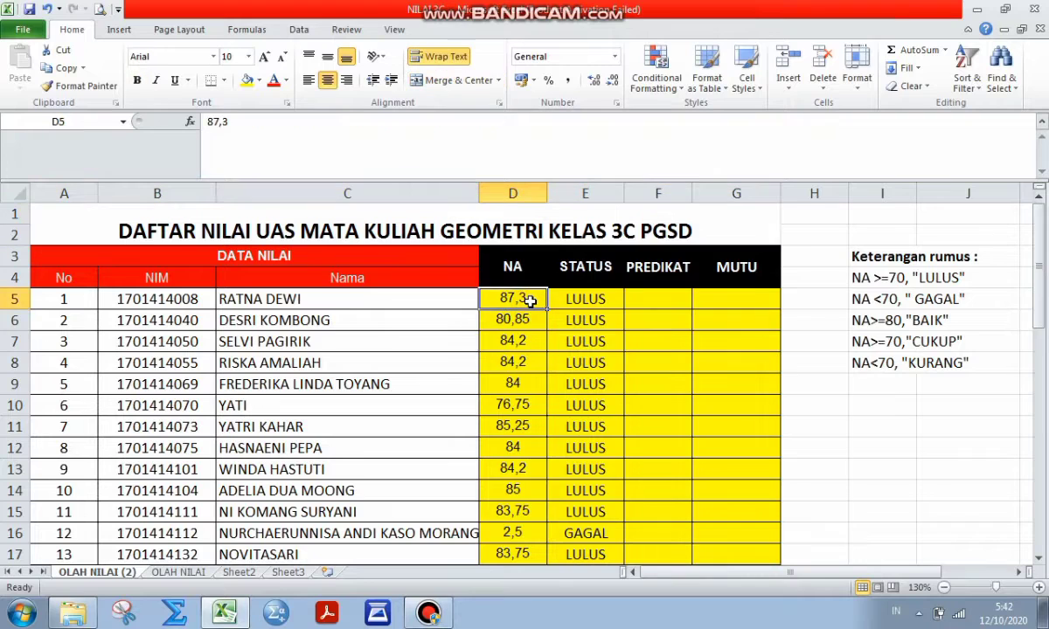
key(Down)
key(Down)
key(Down)
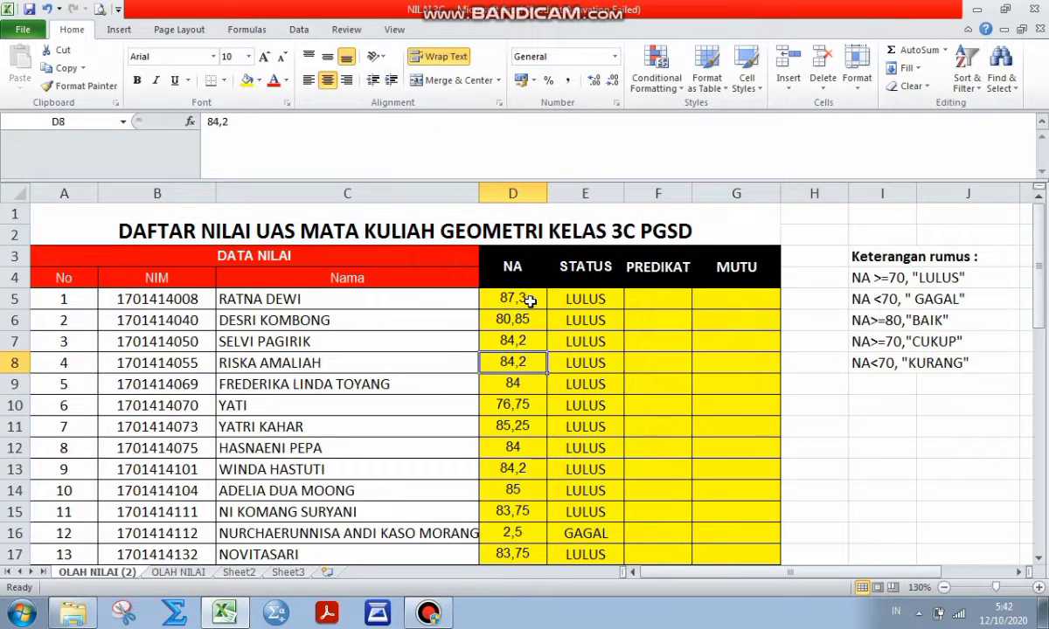
key(Down)
key(Down)
key(Down)
key(Down)
key(Down)
key(Down)
key(Down)
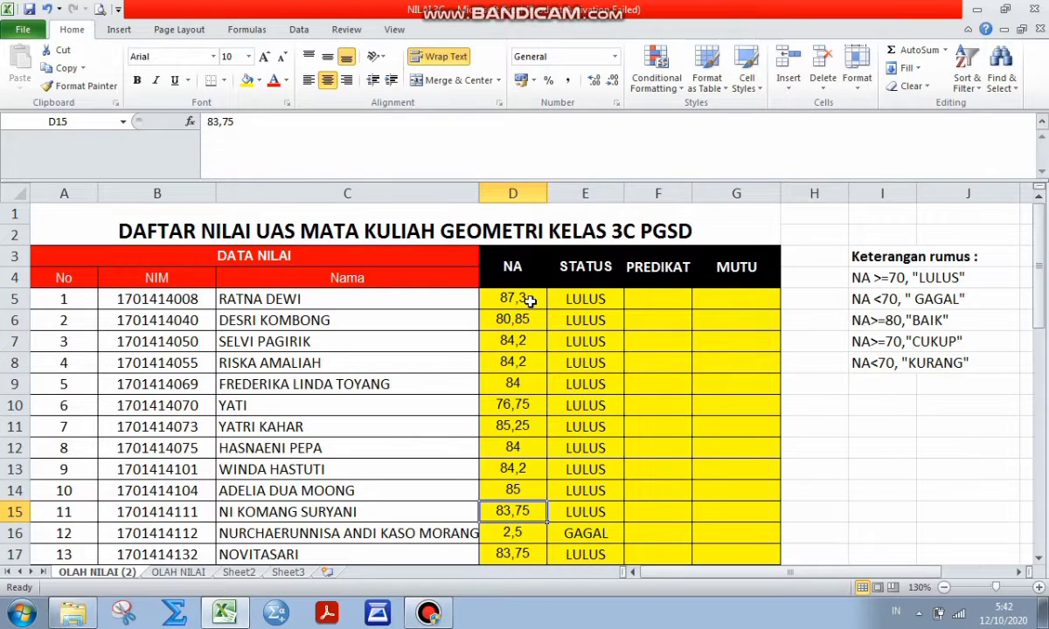
key(Down)
key(Down)
key(Down)
key(Down)
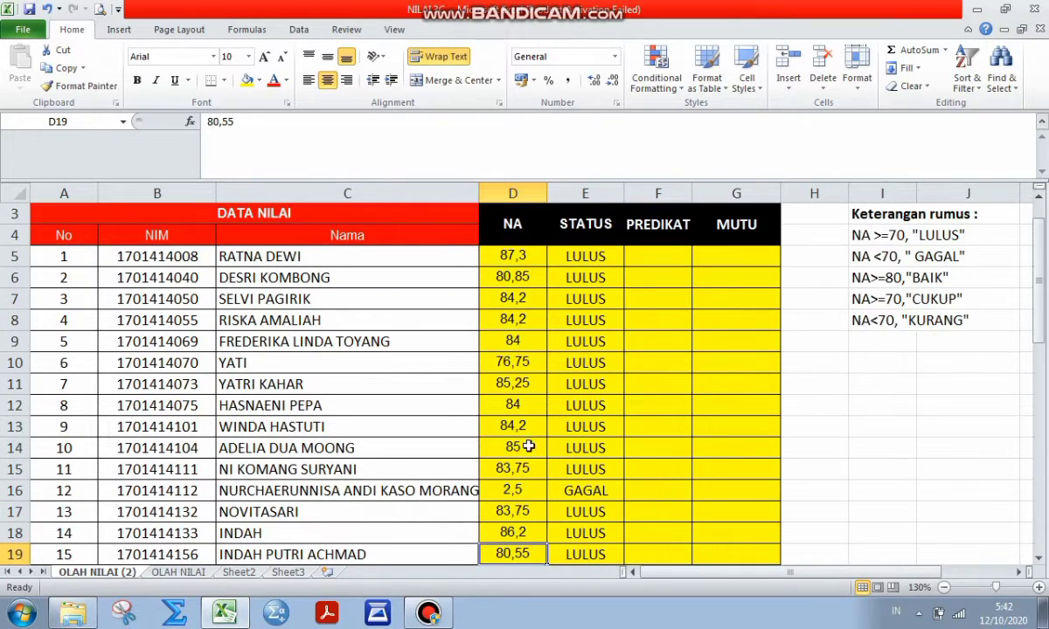
Apply red font color to the GAGAL status in cell E16
click(572, 490)
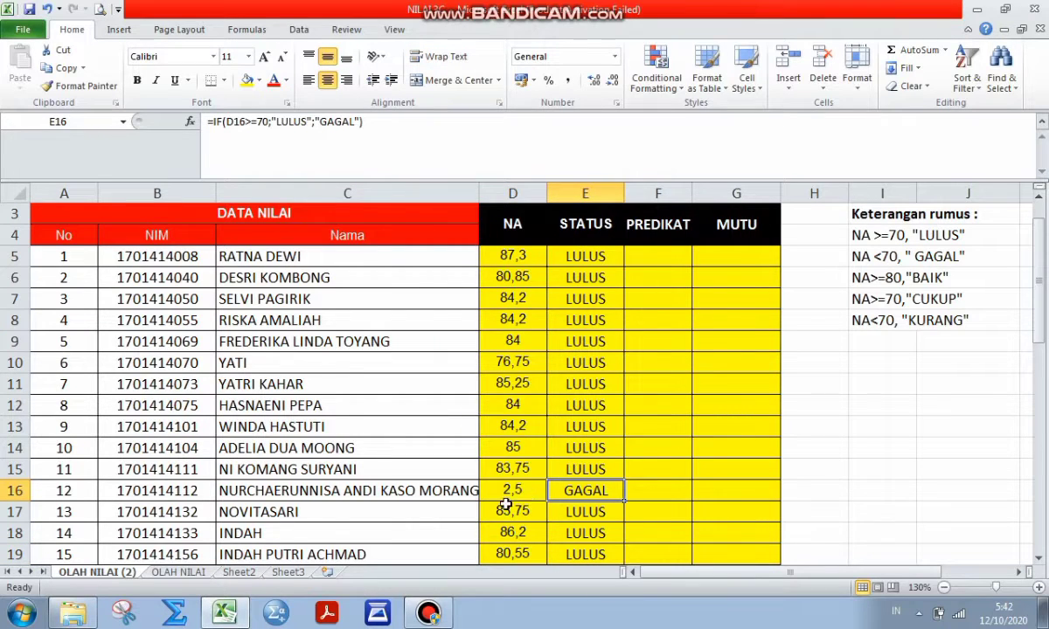
click(273, 81)
click(586, 540)
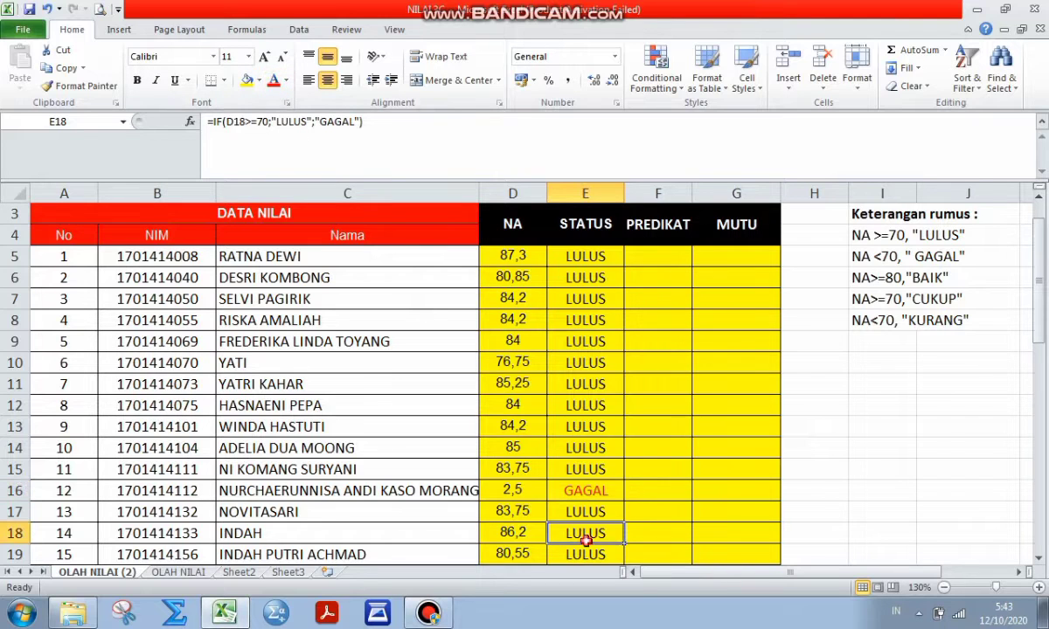
Check the STATUS results below row 18 and apply red font color to the GAGAL status in cell E30
key(Down)
key(Down)
key(Down)
key(Down)
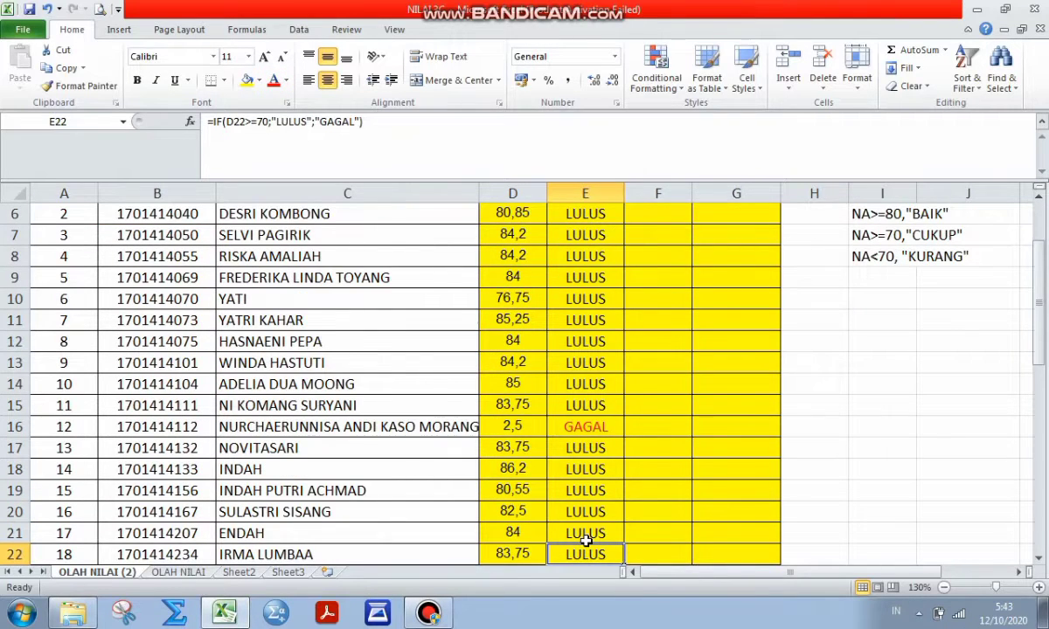
key(Down)
key(Down)
key(Down)
key(Down)
key(Down)
key(Down)
key(Down)
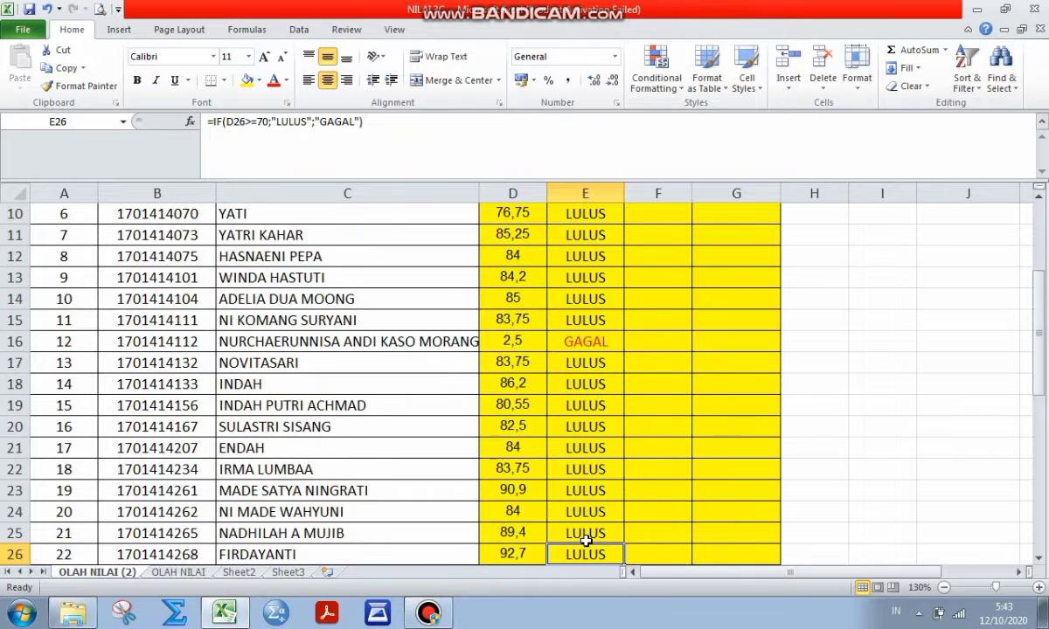
key(Down)
key(Down)
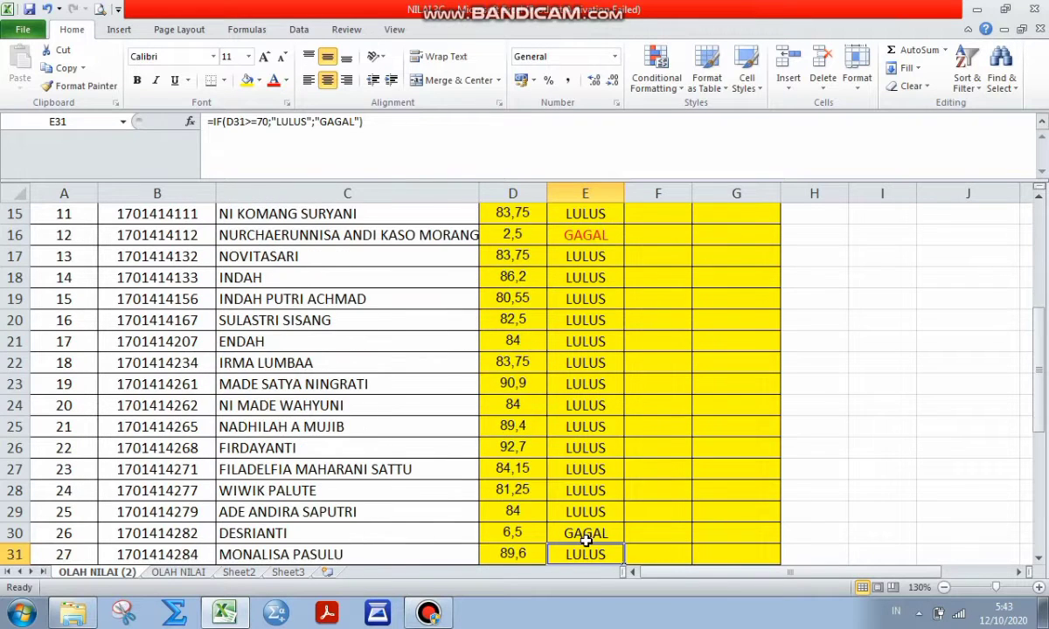
click(585, 539)
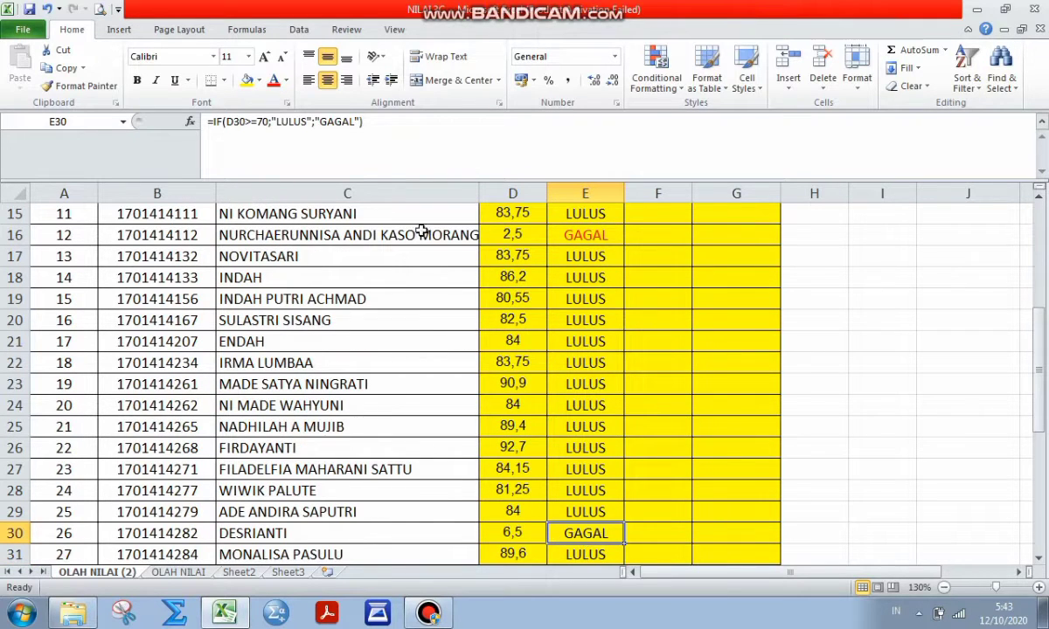
click(273, 82)
Apply red font color to the GAGAL status in cell E36
key(Down)
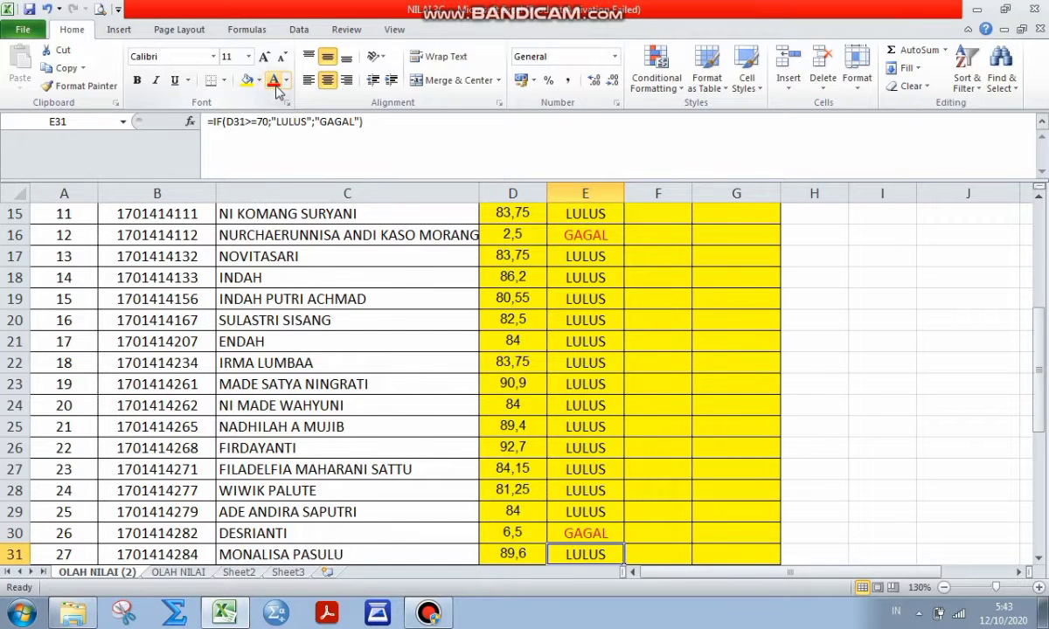
key(Down)
key(Down)
key(Down)
key(Down)
key(Down)
key(Down)
key(Down)
key(Up)
key(Up)
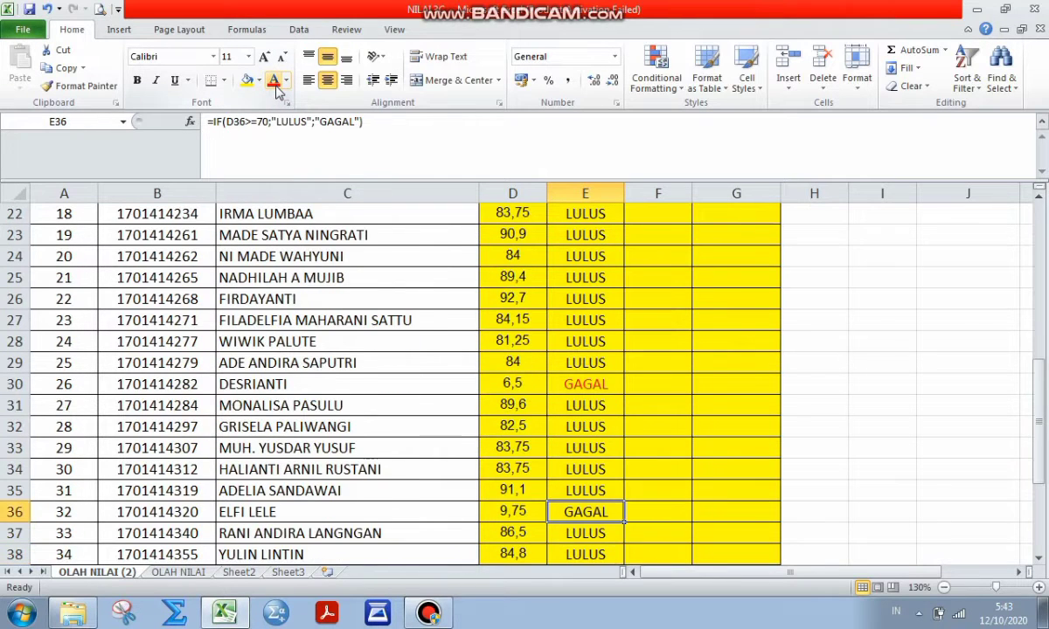
click(274, 81)
Apply red font color to the GAGAL status in cell E42
key(Down)
key(Down)
key(Down)
key(Down)
key(Down)
key(Down)
key(Down)
key(Down)
key(Up)
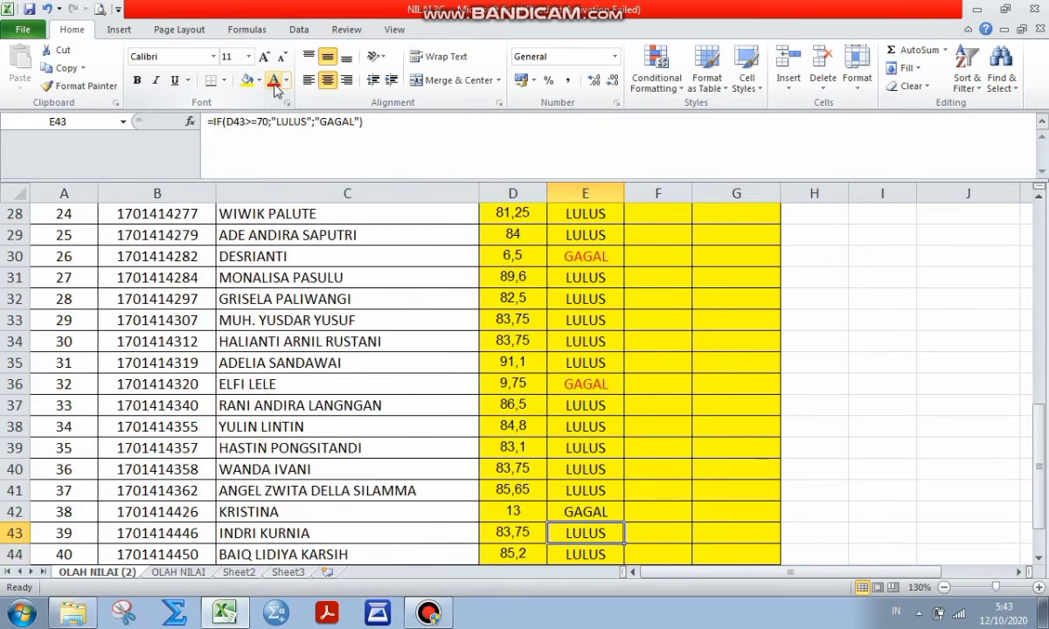
key(Up)
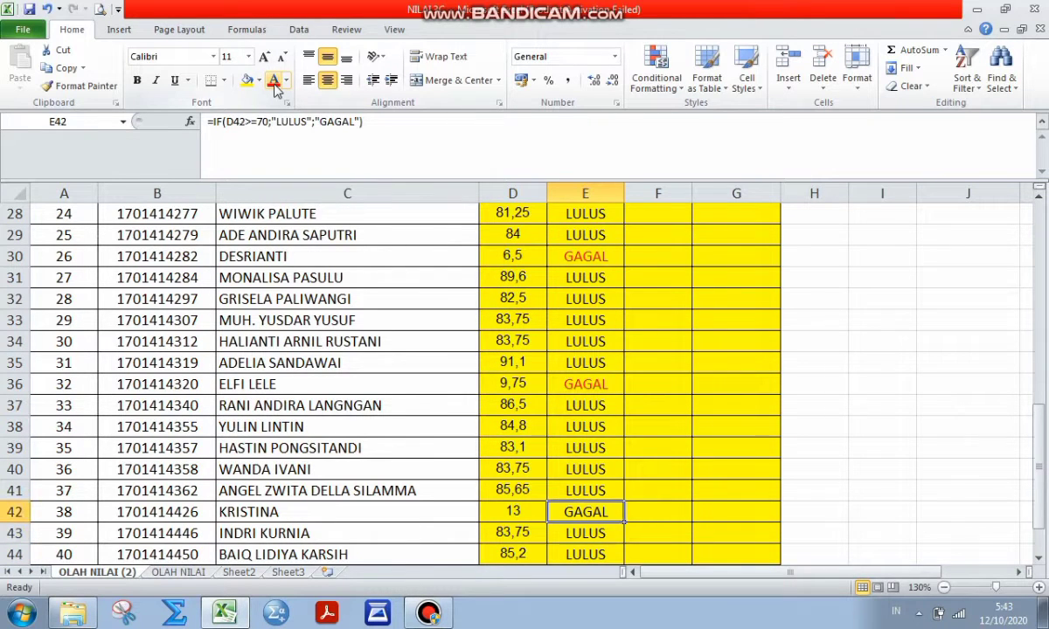
click(275, 84)
Check the remaining STATUS results down to the last student in row 47 and return to the beginning of the sheet
key(Down)
key(Down)
key(Down)
key(Down)
key(Down)
key(Down)
key(Down)
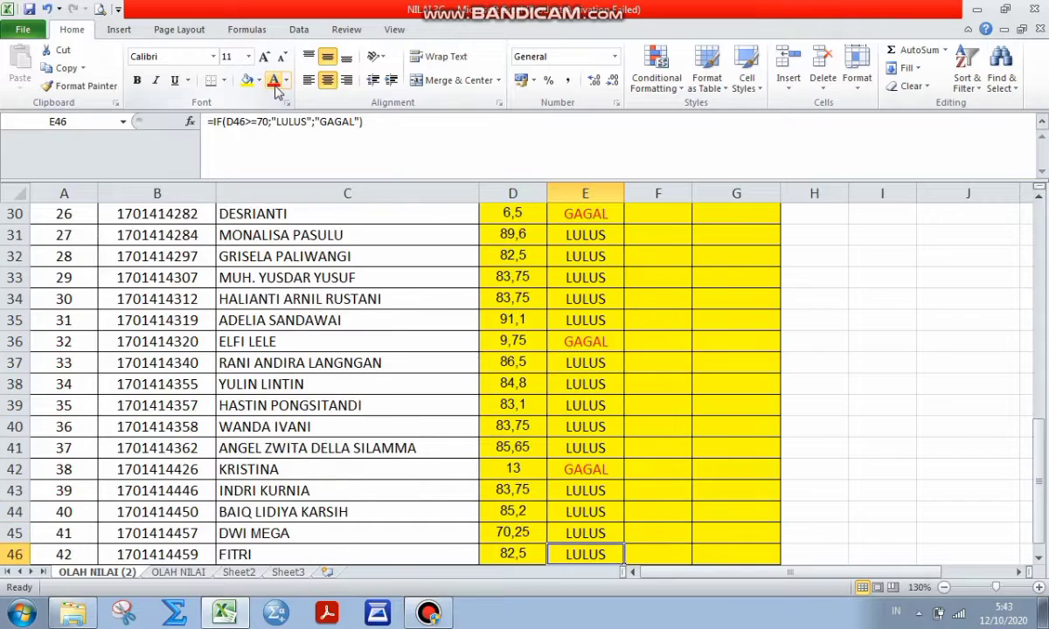
key(Up)
key(Up)
key(Up)
key(Up)
key(Up)
key(Up)
key(Up)
key(Up)
key(Up)
key(Up)
key(Up)
key(Up)
key(Up)
key(Up)
key(Up)
key(Up)
key(Up)
key(Up)
key(Up)
key(Up)
key(Up)
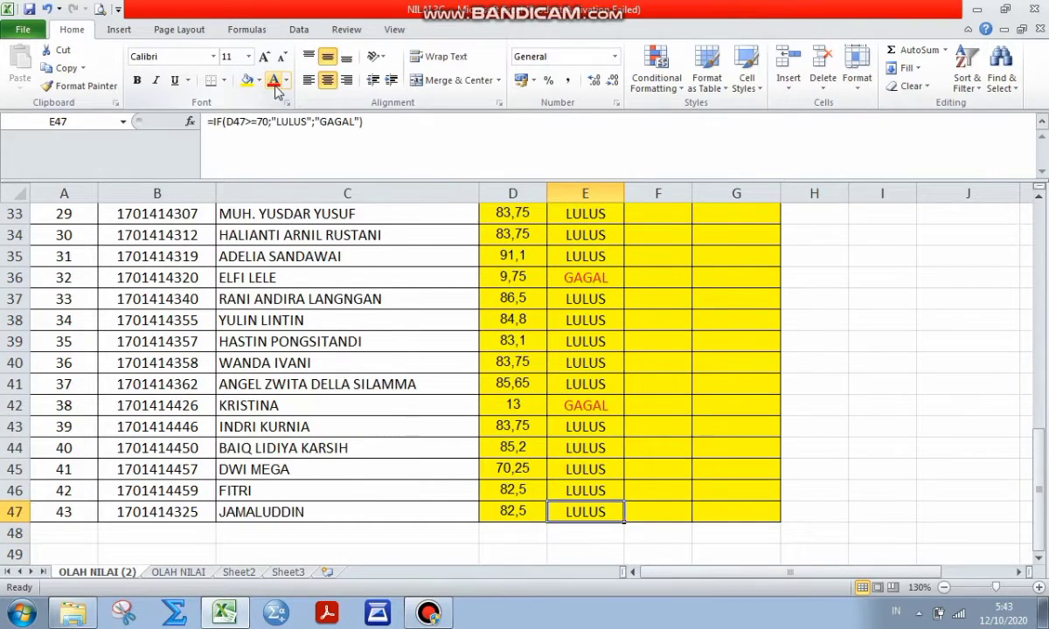
key(ctrl+Home)
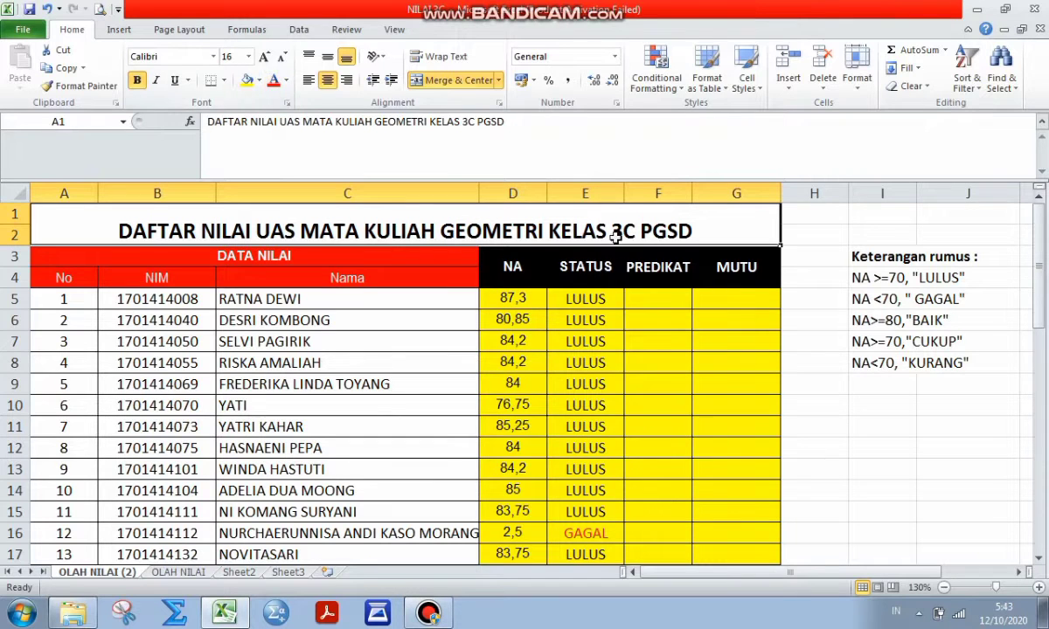
Review the STATUS formula in E5 and the BAIK, CUKUP and KURANG criteria in I6 to I8
click(610, 301)
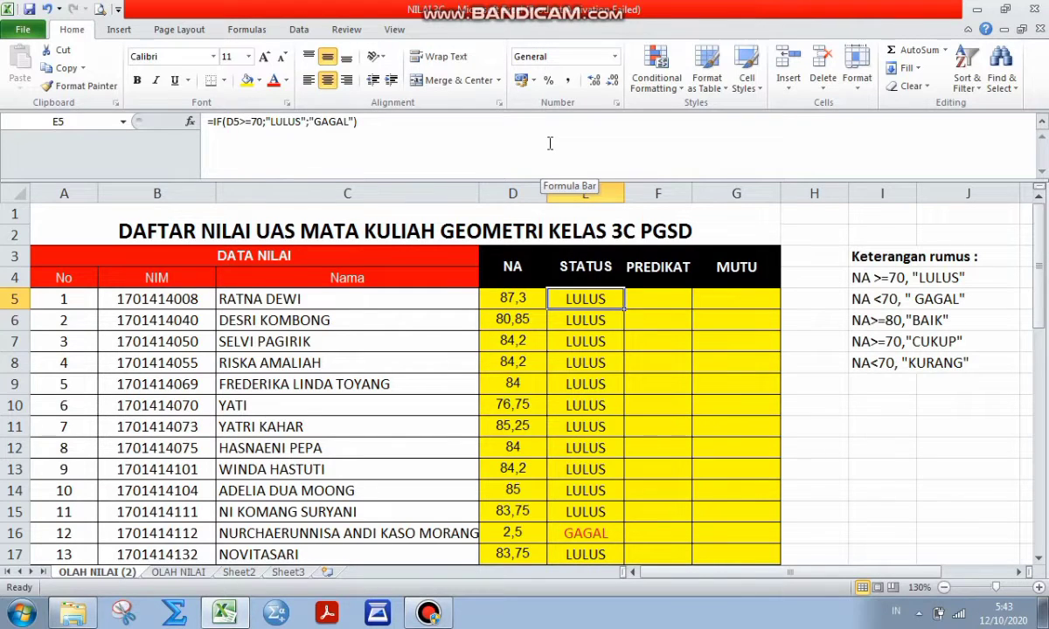
click(673, 305)
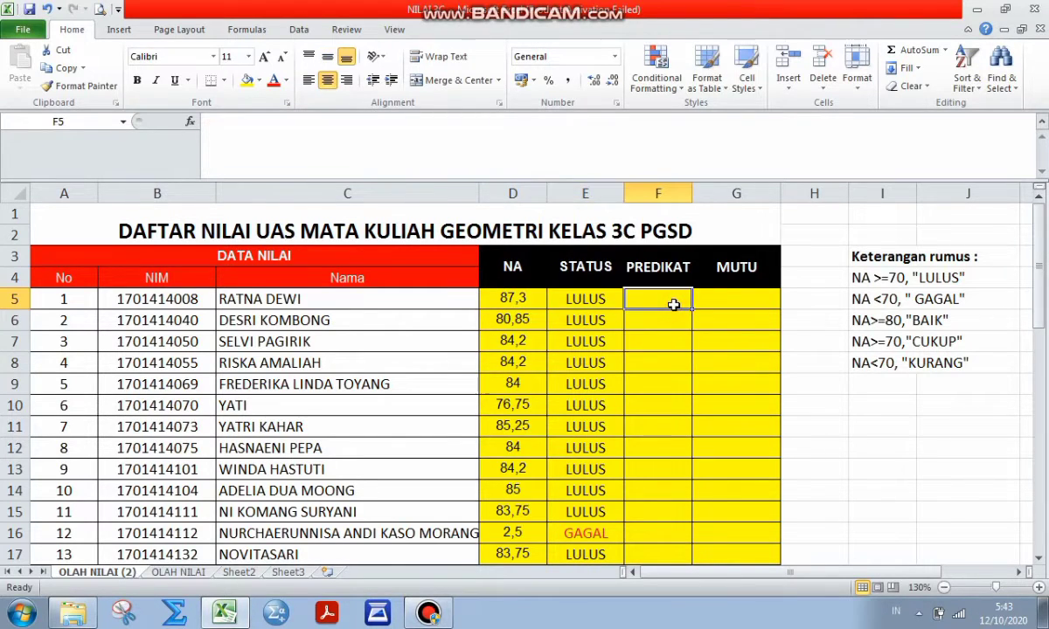
click(877, 322)
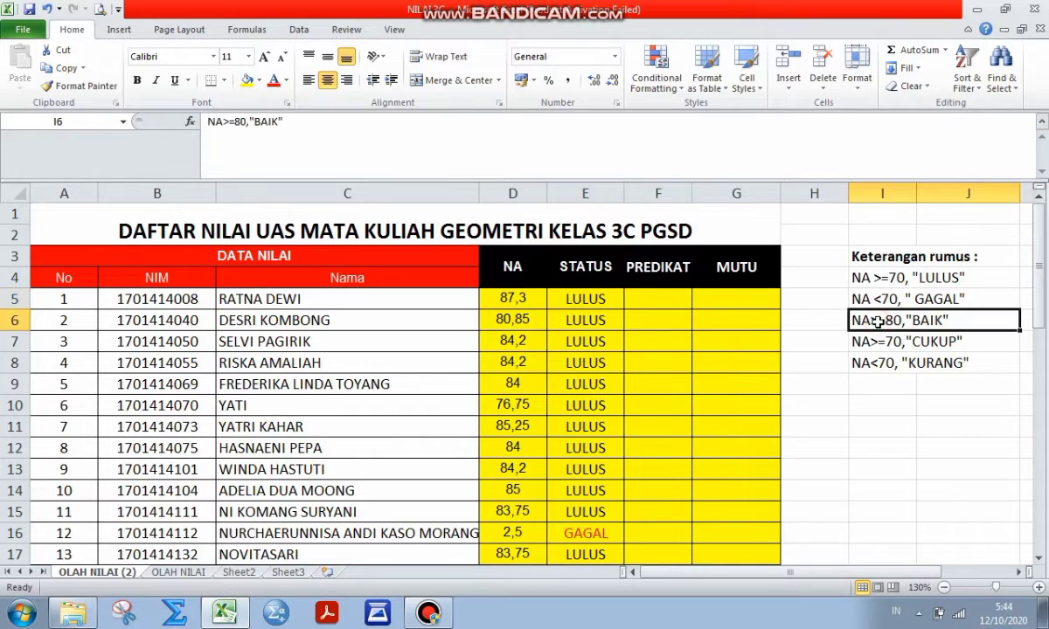
key(Down)
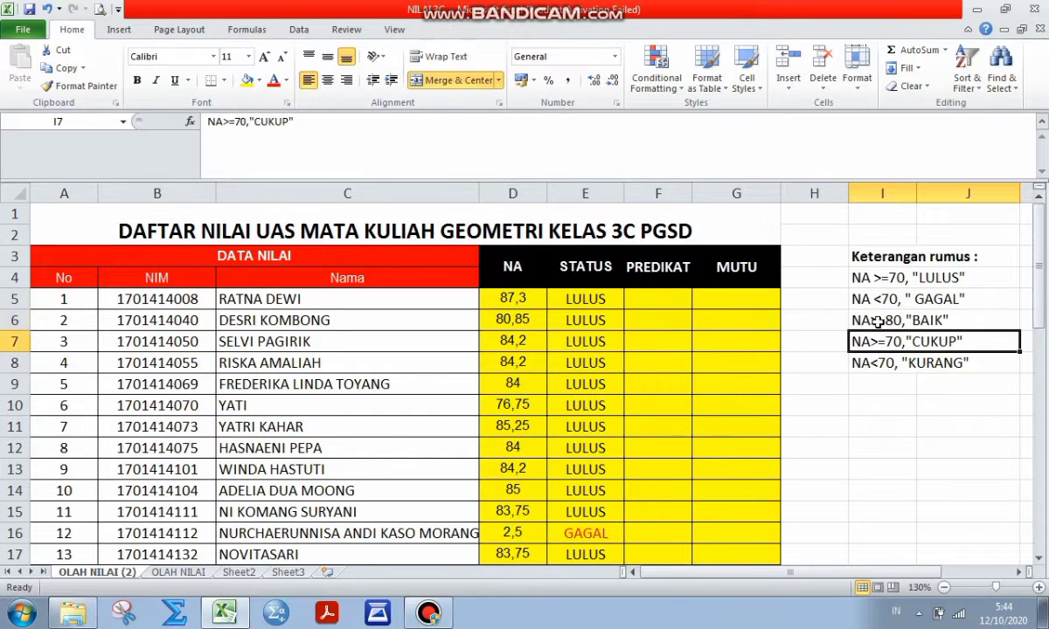
key(Down)
key(Up)
key(Up)
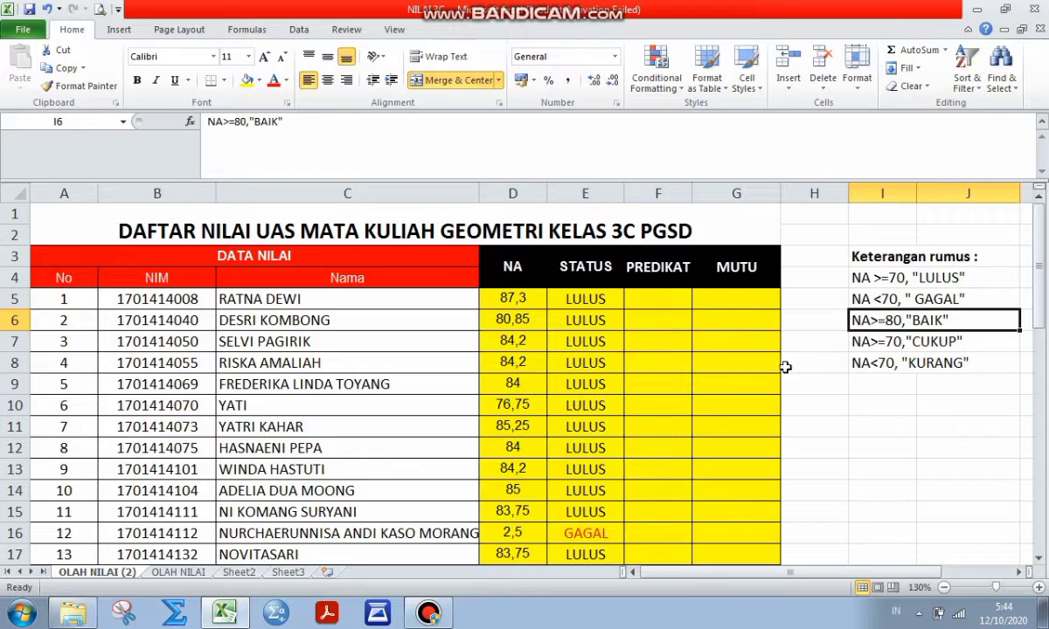
Begin an IF formula in PREDIKAT cell F5 for the first student
click(662, 299)
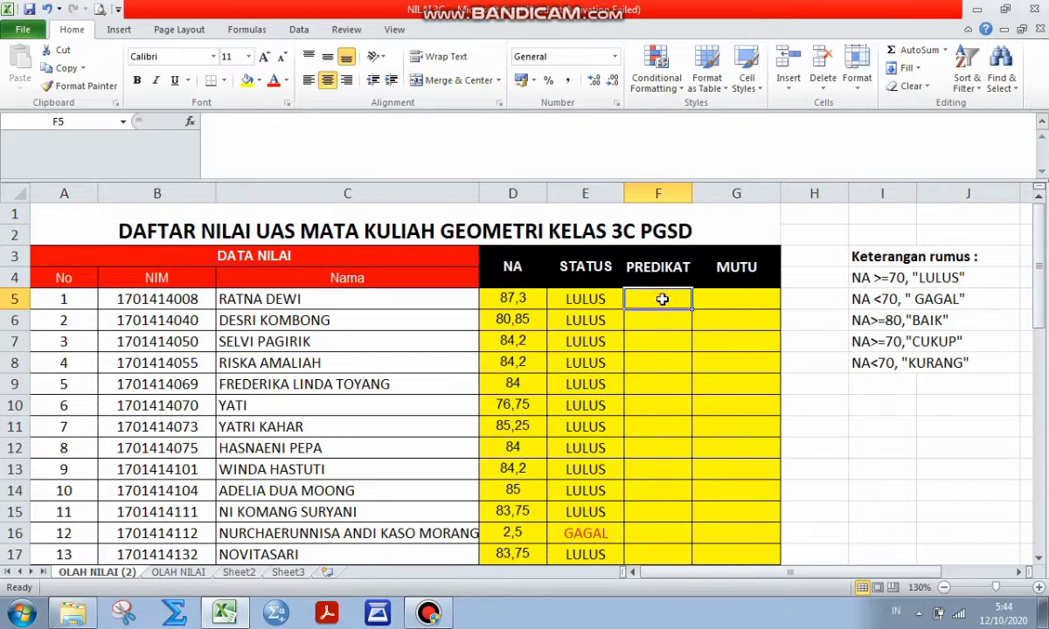
text(=)
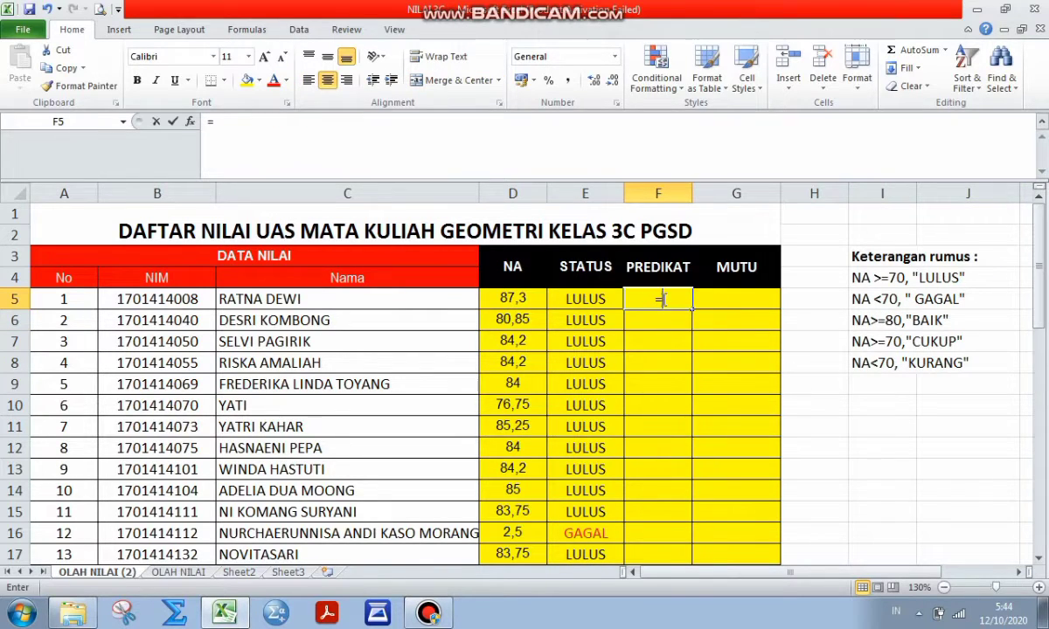
text(IF)
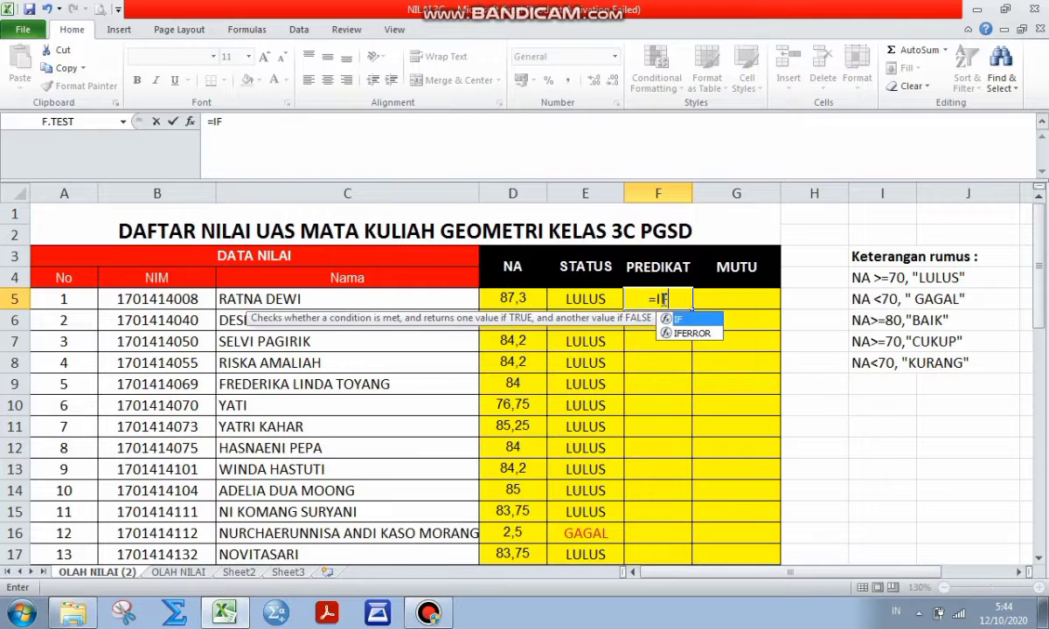
text(()
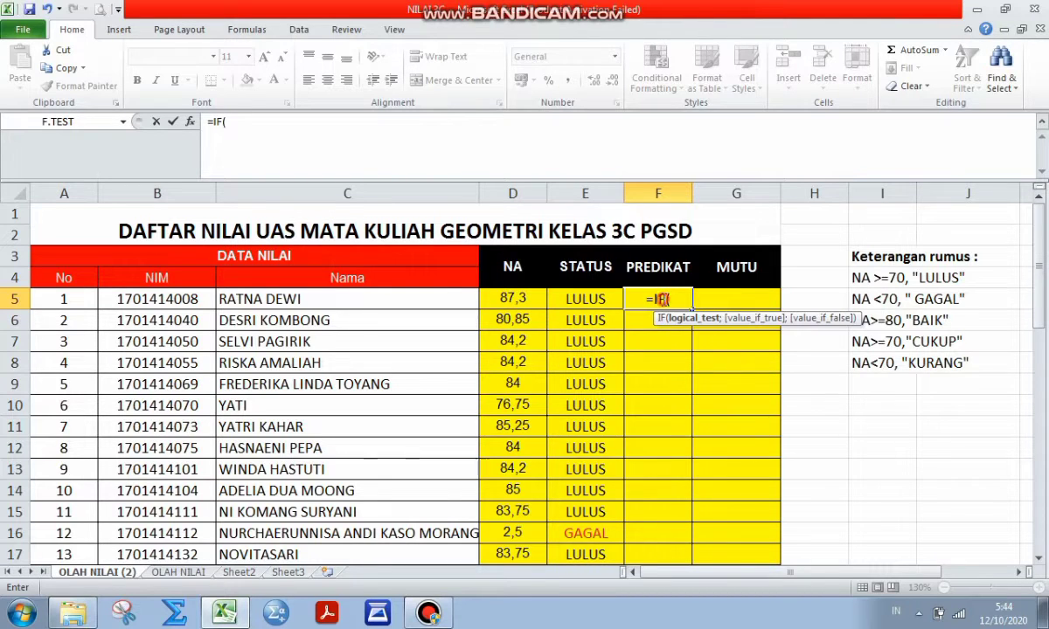
key(F2)
key(Return)
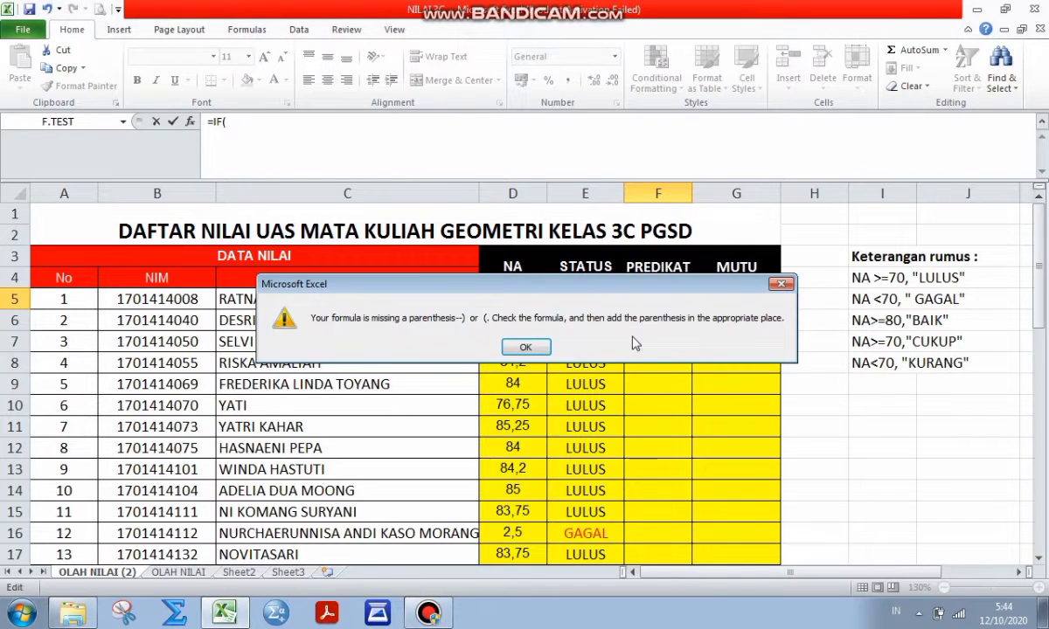
click(783, 286)
click(697, 343)
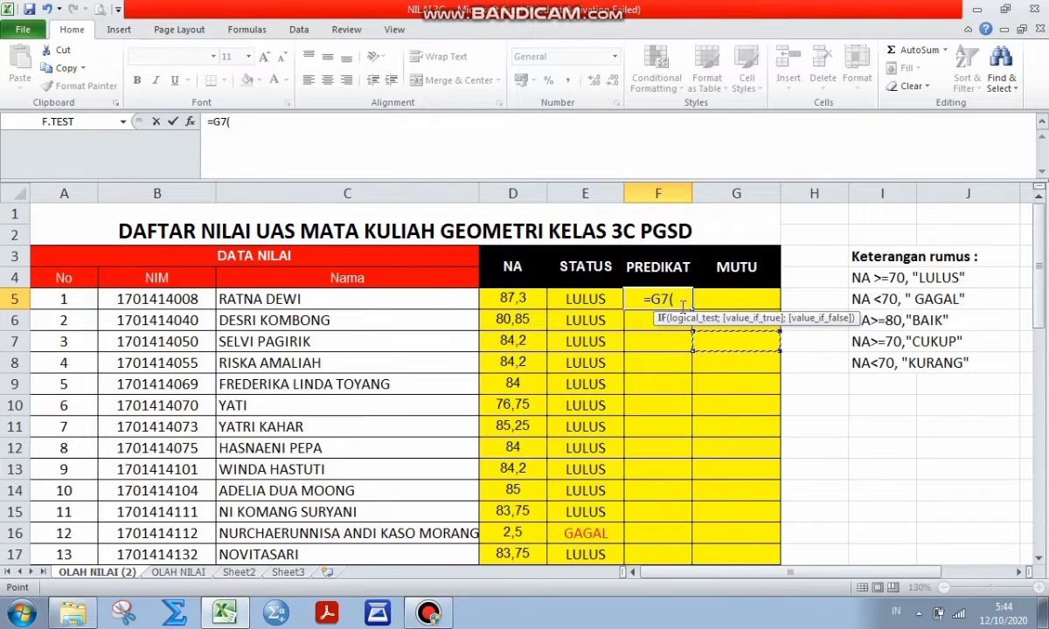
key(BackSpace)
key(BackSpace)
key(BackSpace)
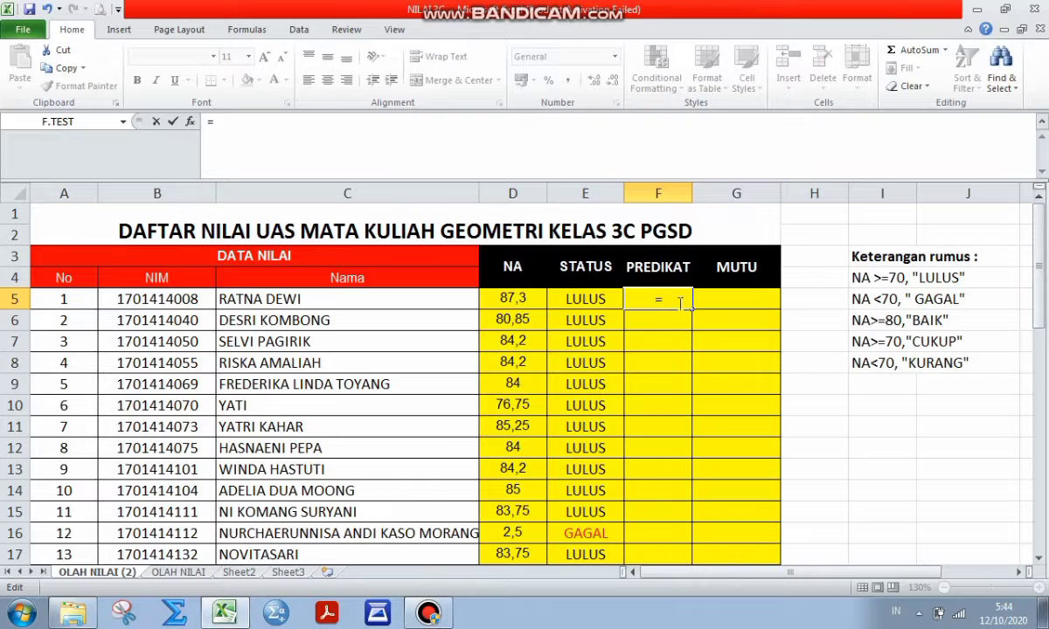
text(IF()
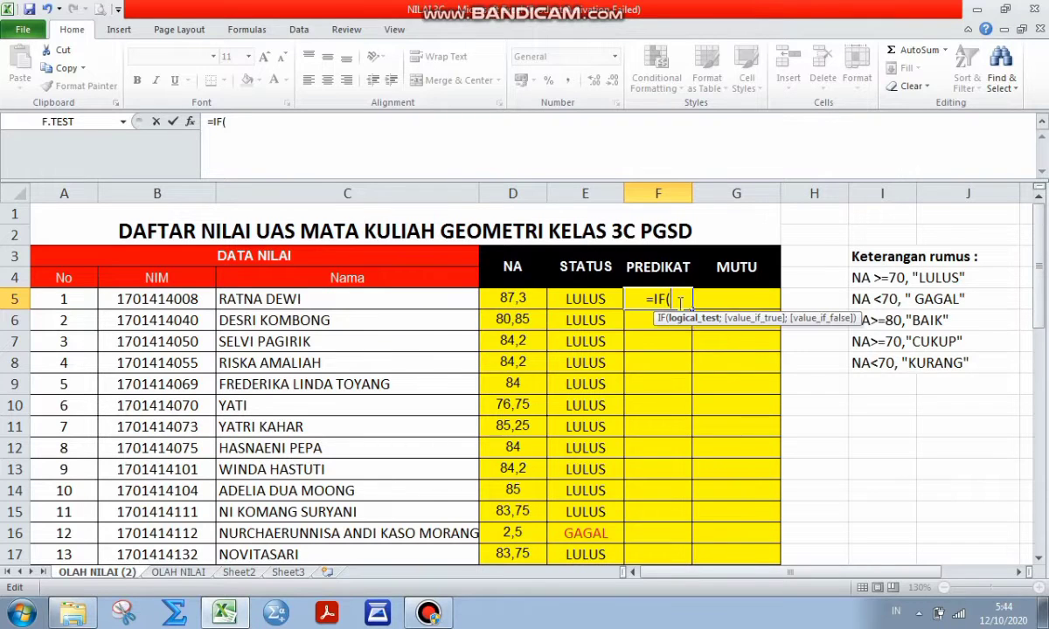
Enter D5>=80 as the first condition of the IF formula in F5, ending with a semicolon separator
click(520, 299)
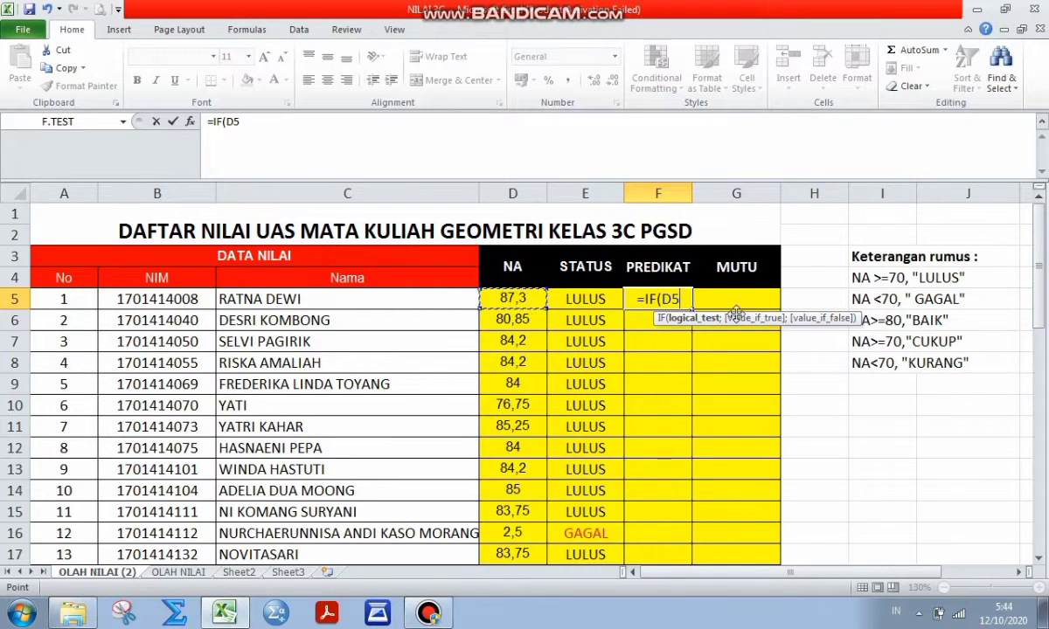
text(>)
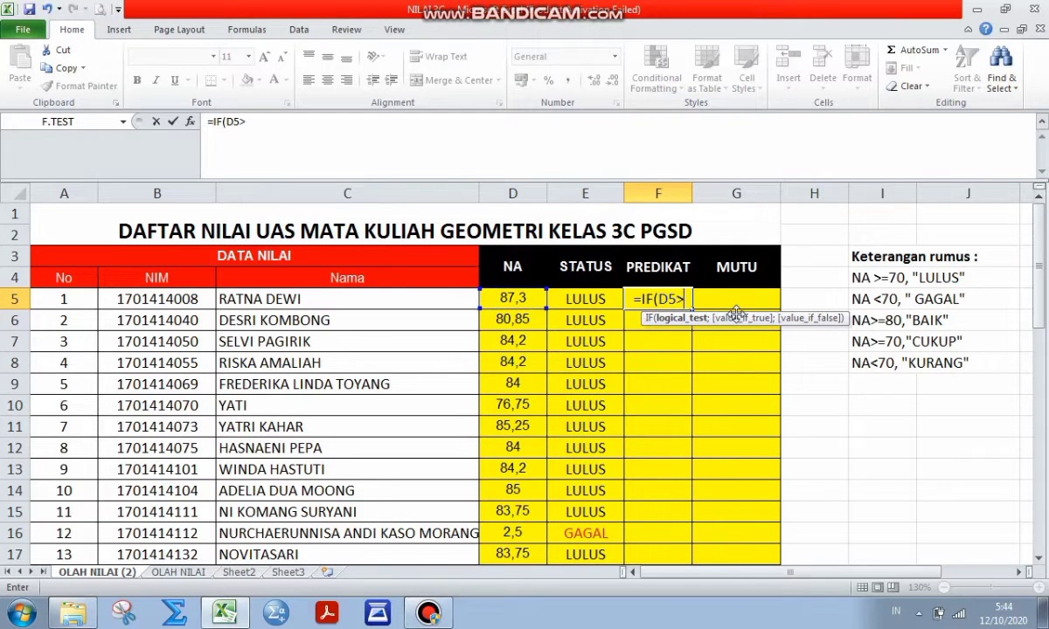
text(=80)
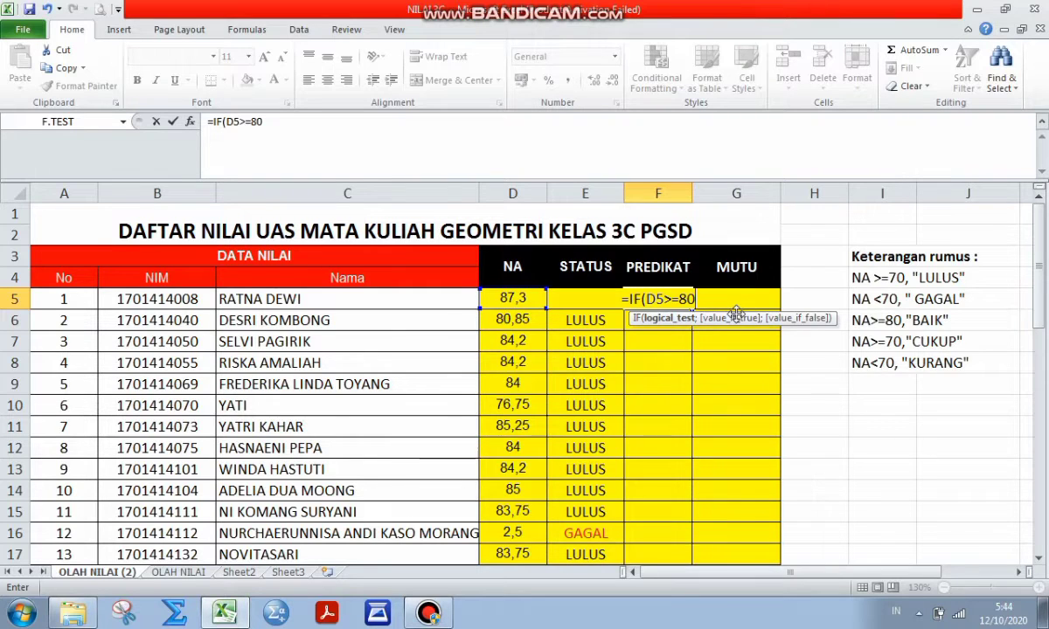
text(;)
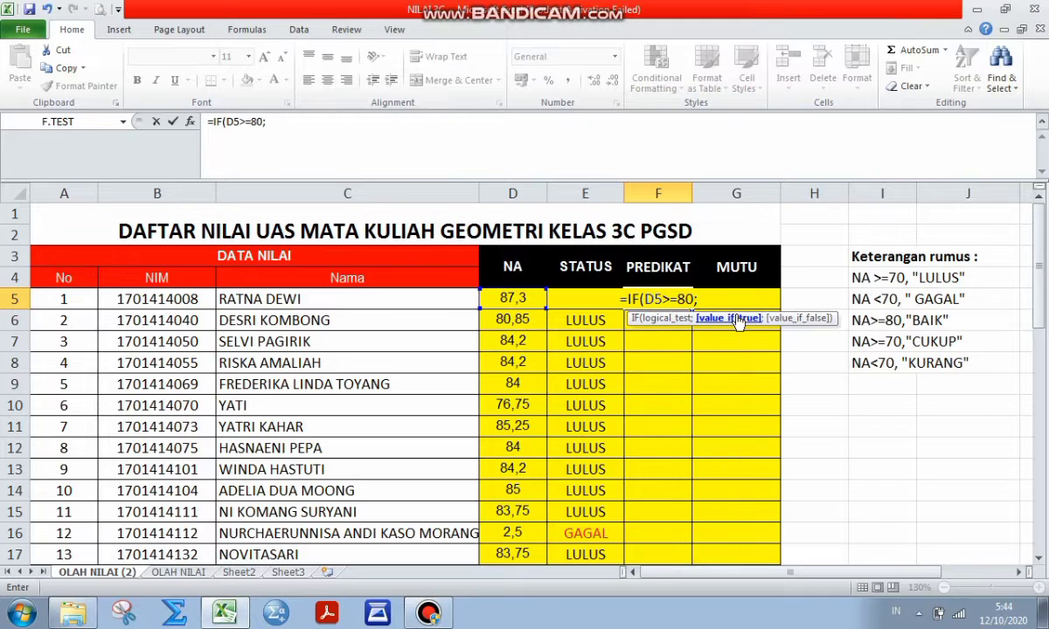
Add a nested IF with the condition D5>=70 to the F5 formula, followed by a semicolon separator
text(IF)
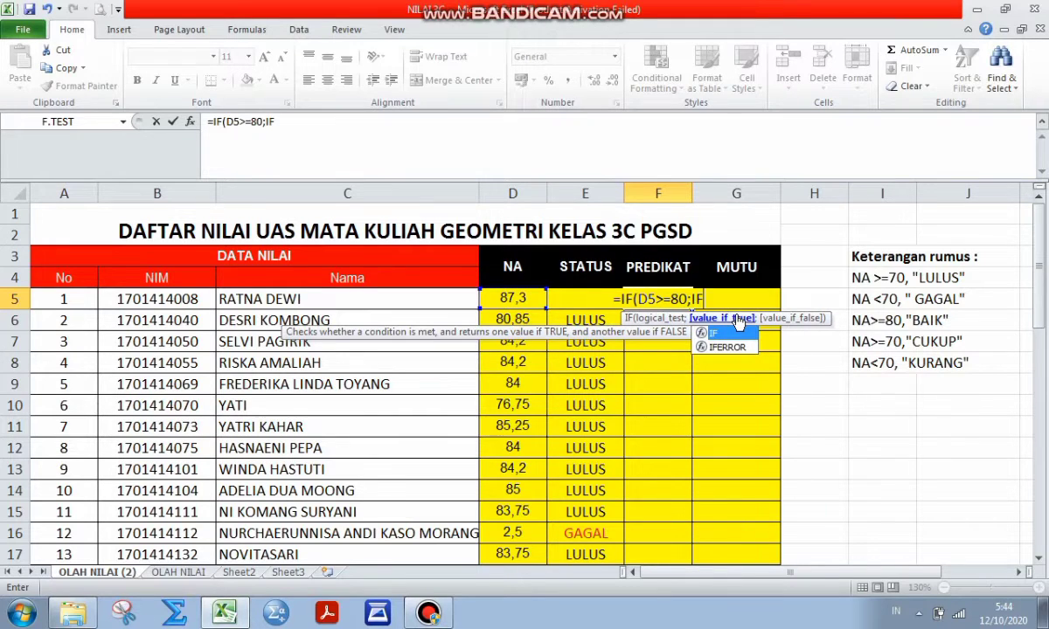
text(()
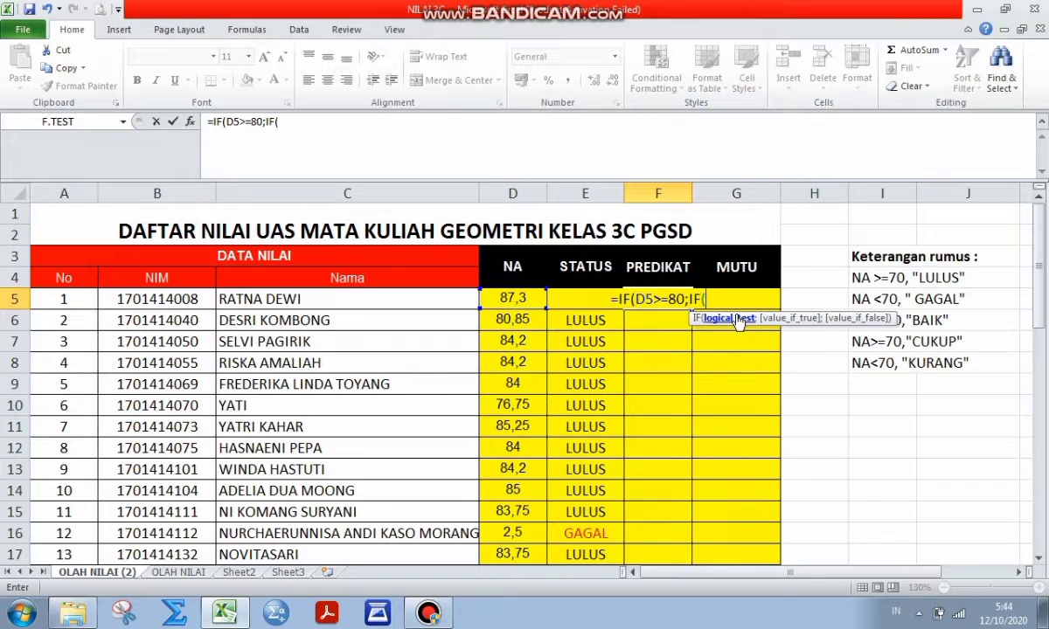
click(512, 299)
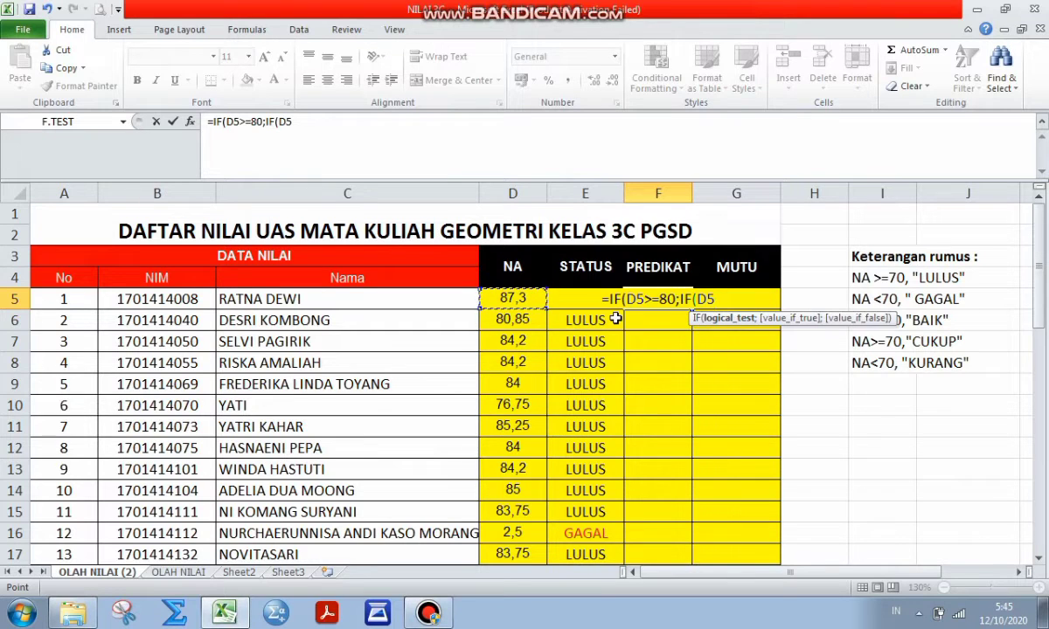
text(>=)
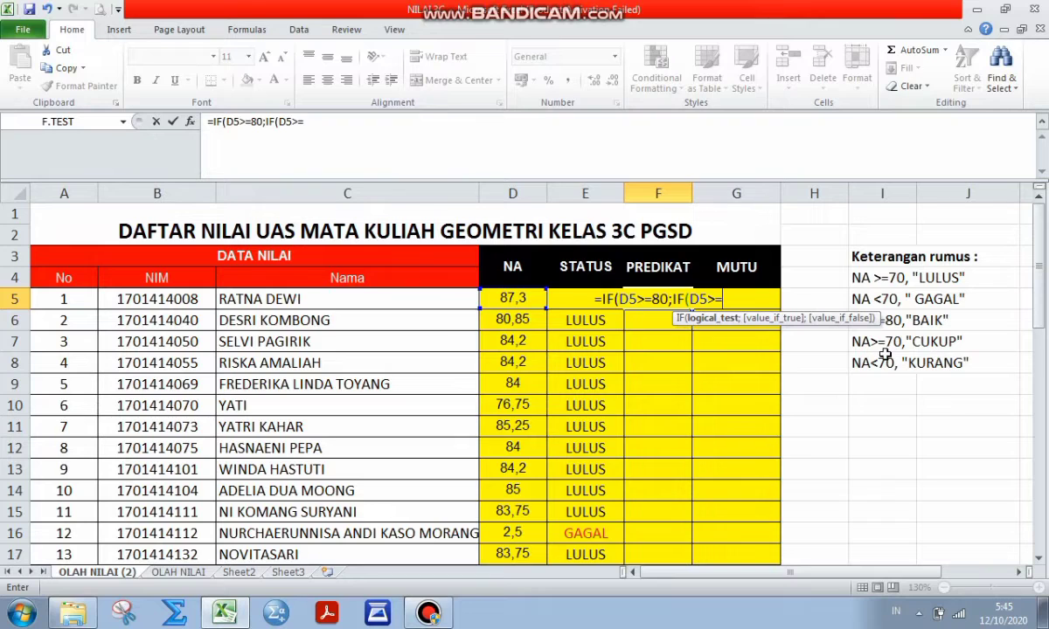
text(70)
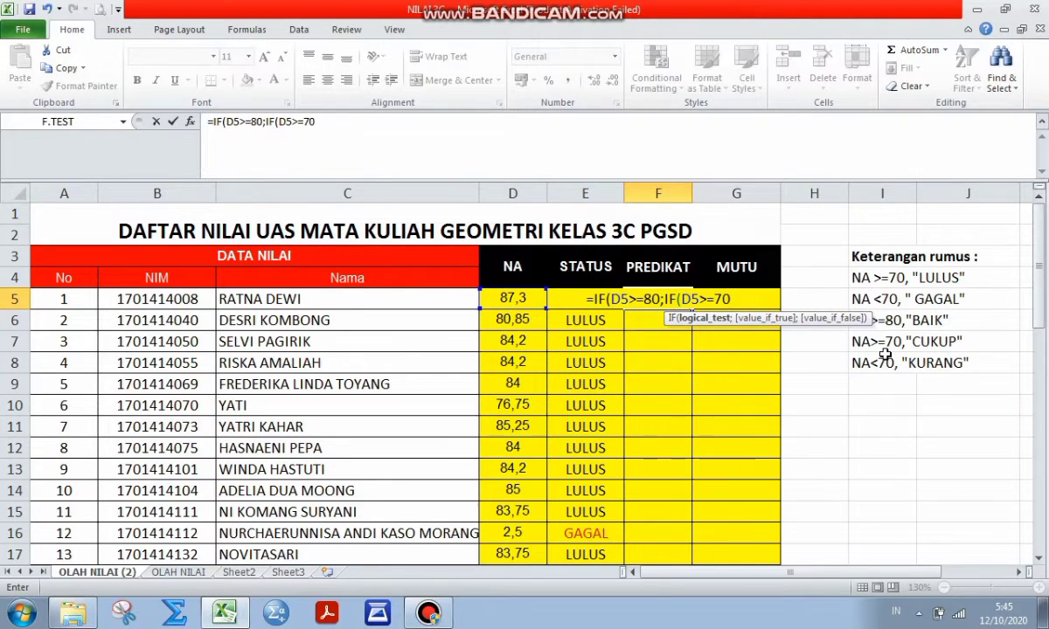
text(;)
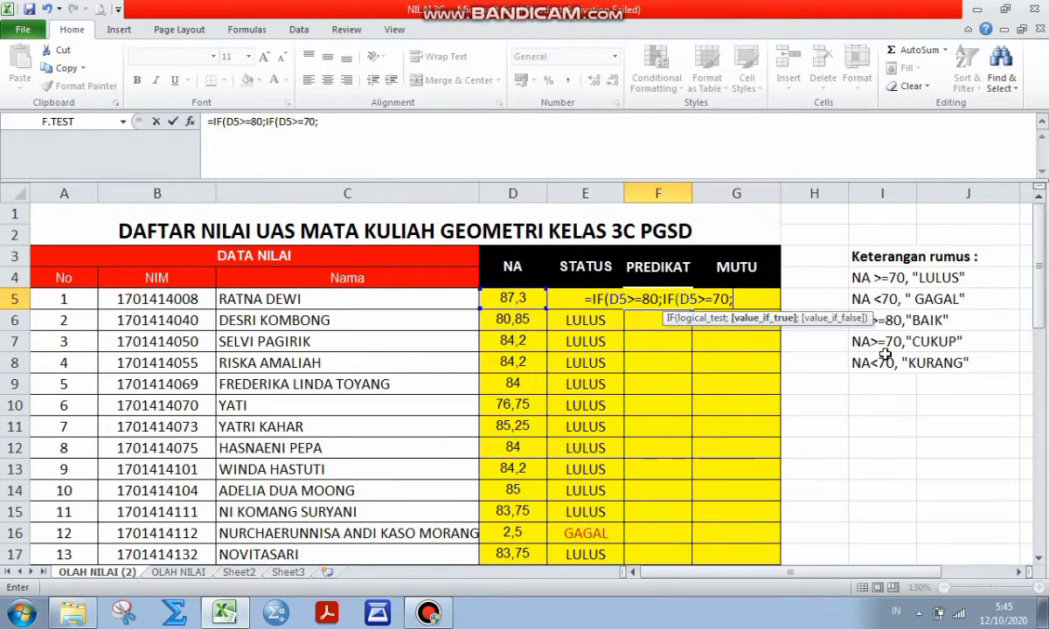
Insert "BAIK" followed by a semicolon between the D5>=80 condition and the nested IF in the F5 formula
click(660, 299)
key(Right)
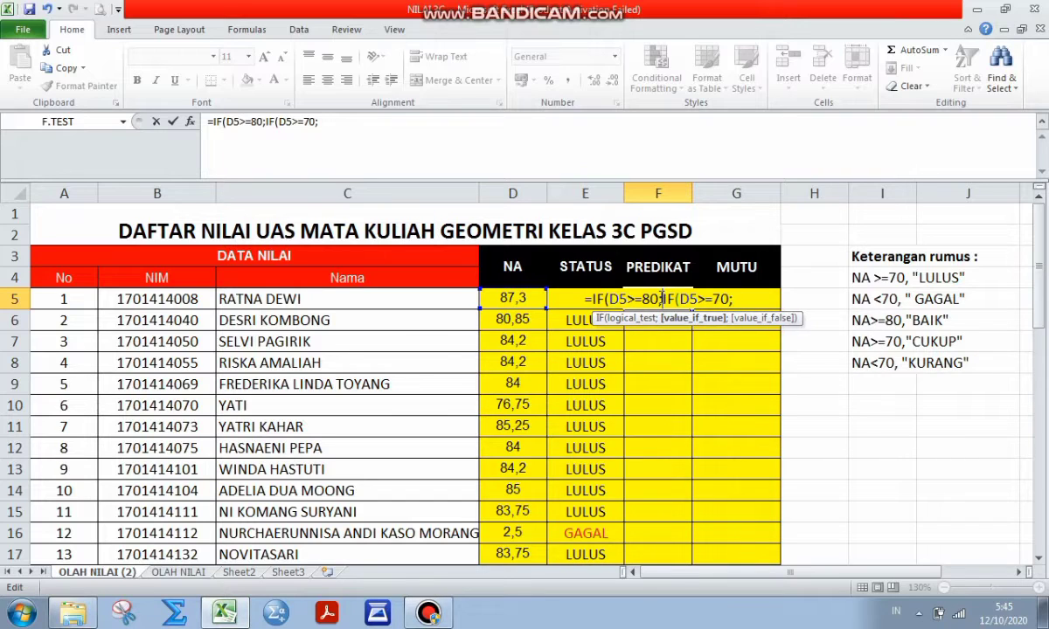
text("BA)
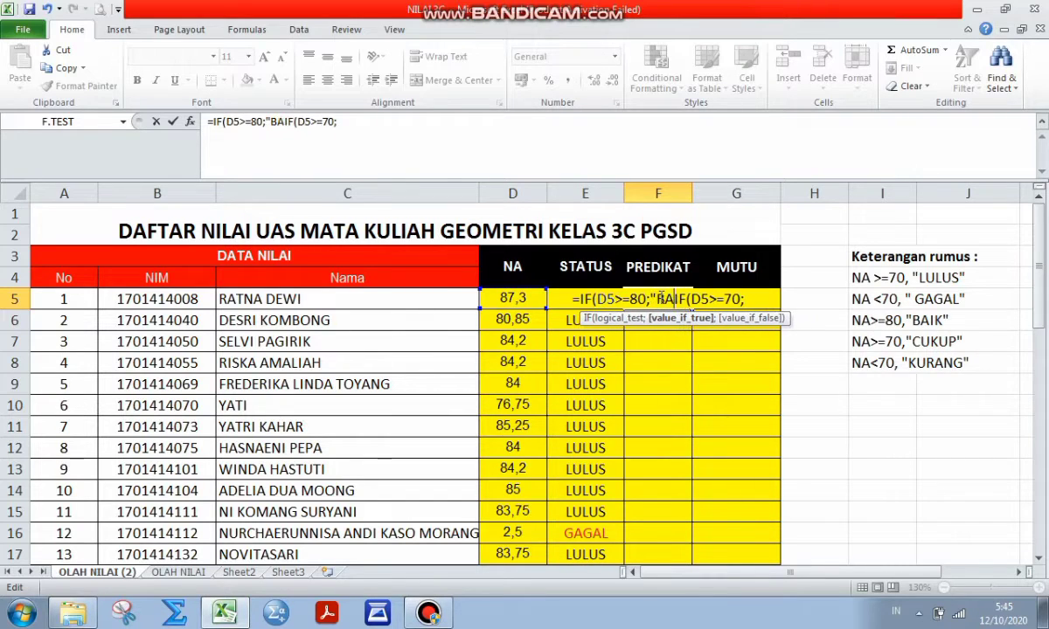
text(IK)
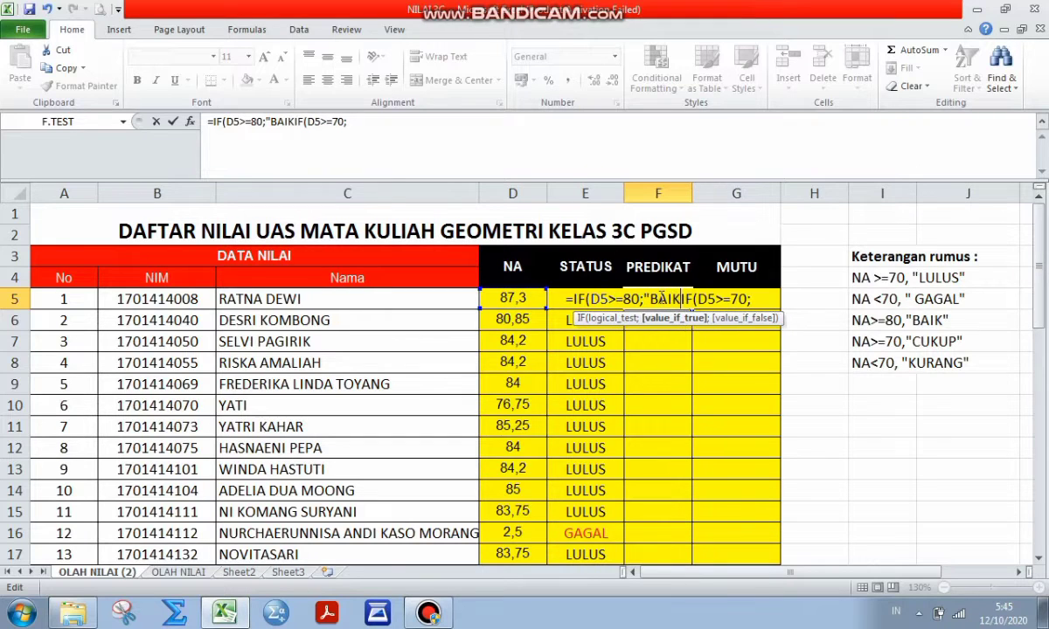
text(")
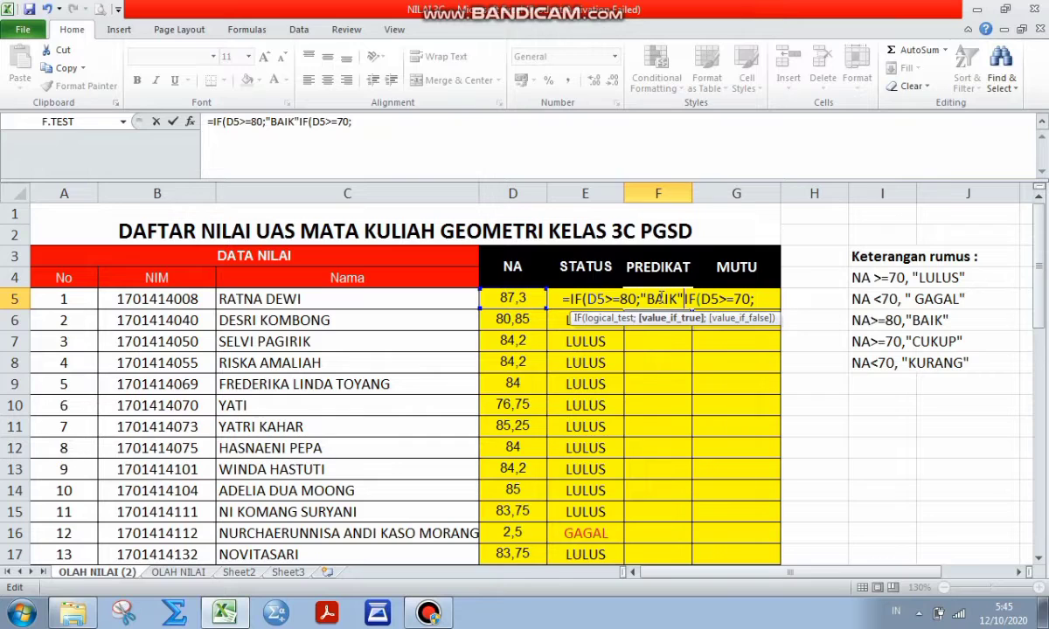
text(;)
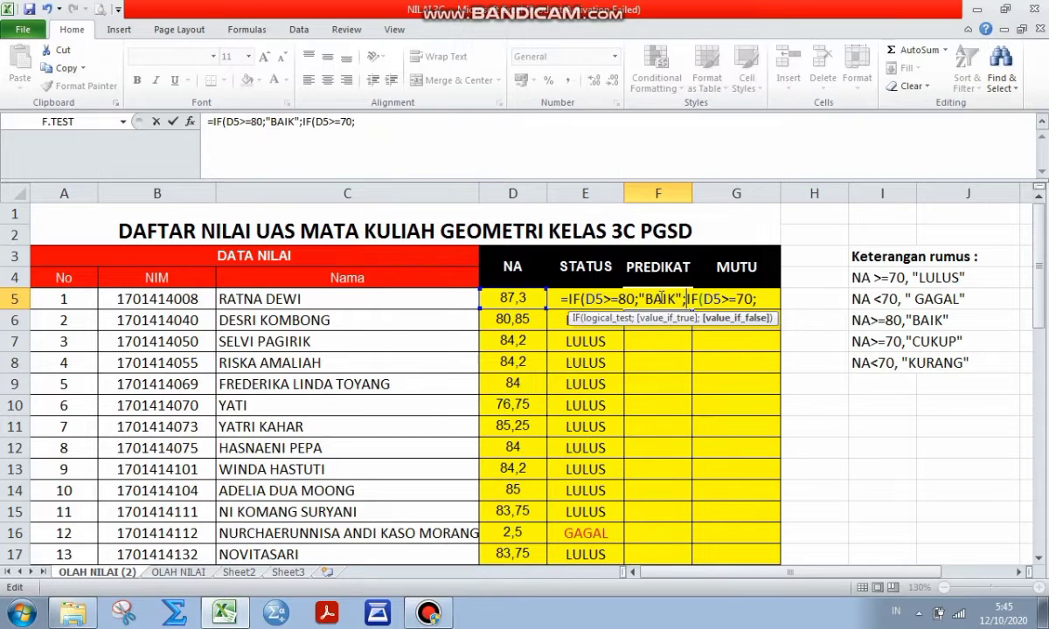
Append "CUKUP" and a semicolon to the end of the F5 formula as the result for D5>=70
click(762, 301)
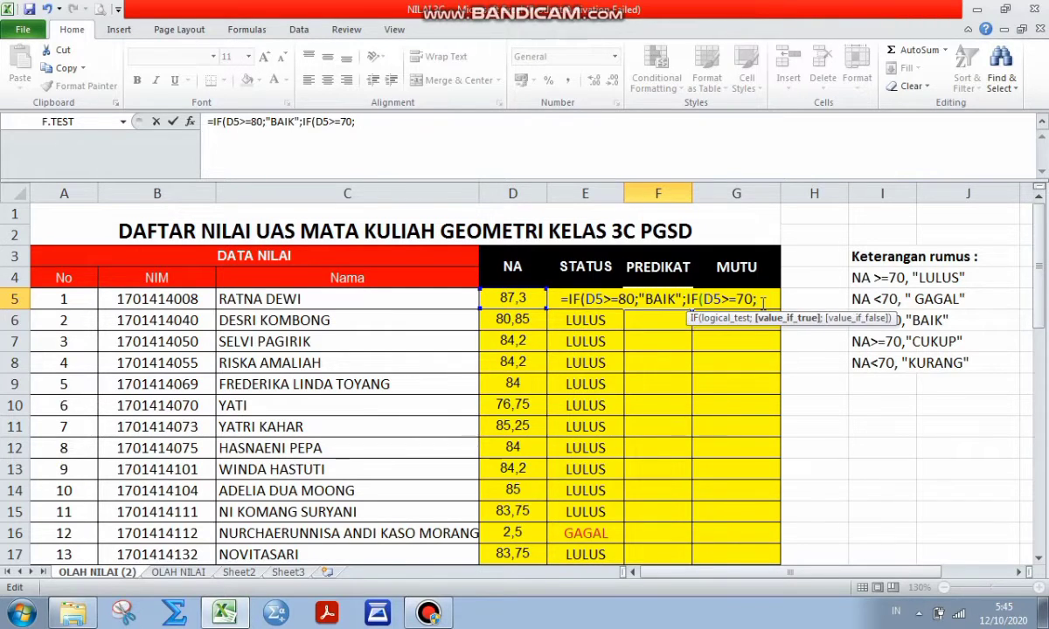
text(")
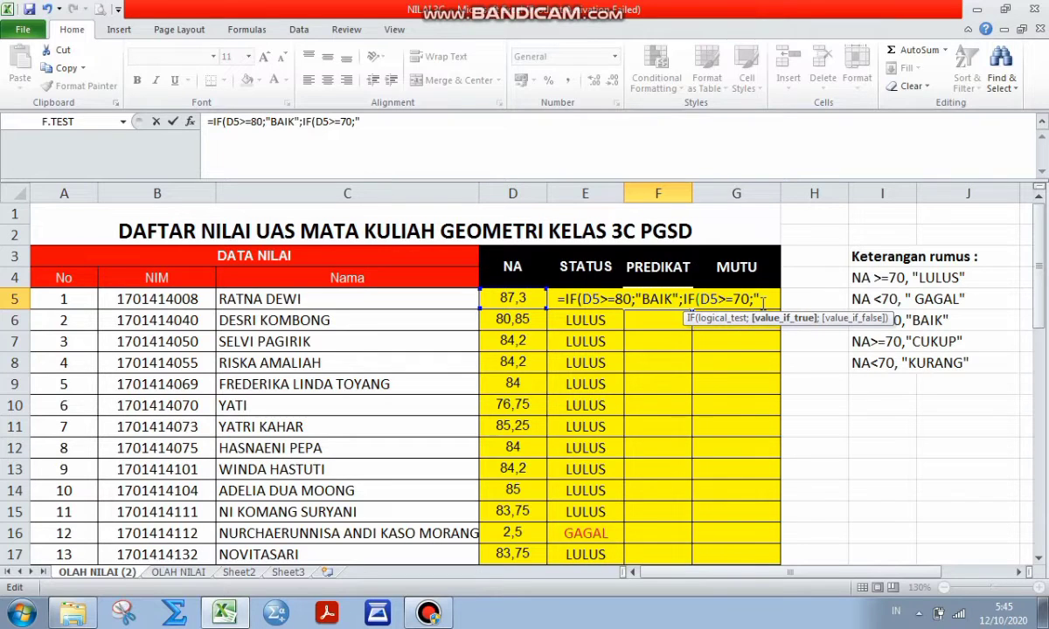
text(CUKUP)
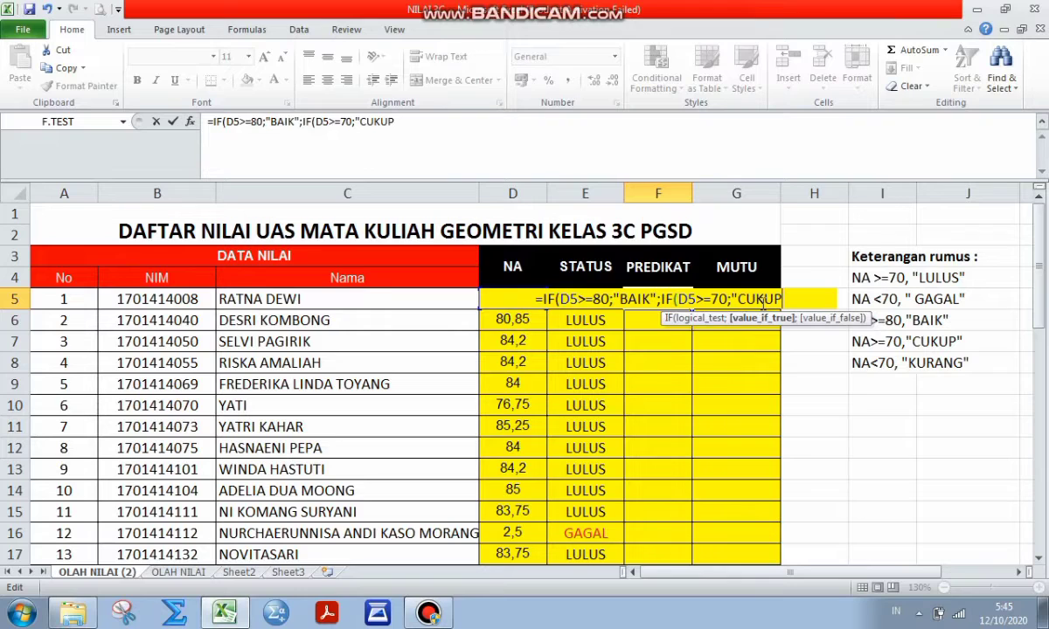
text(")
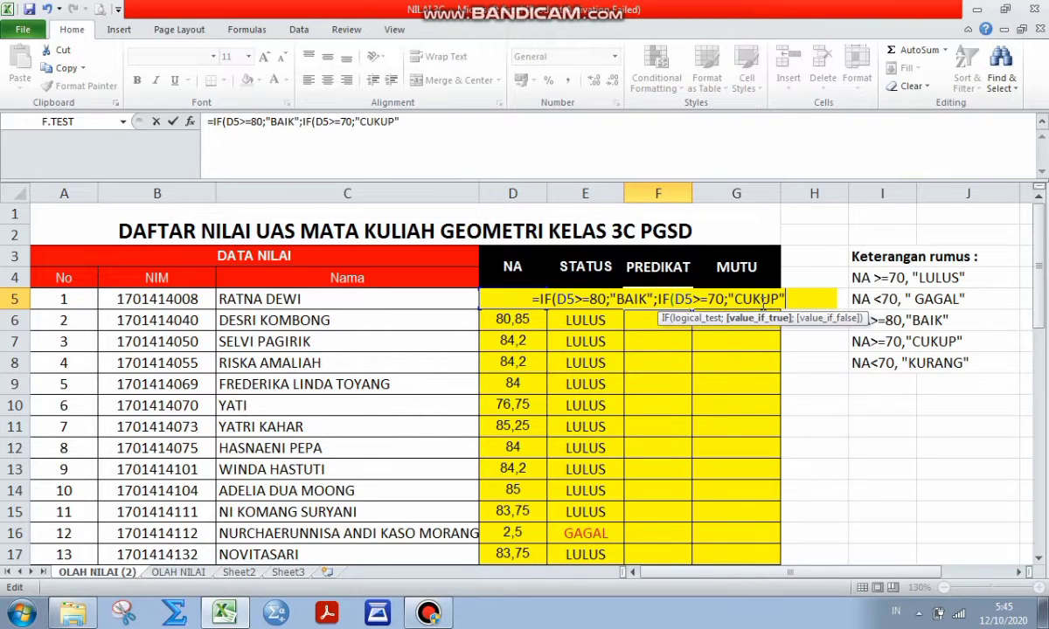
text(;)
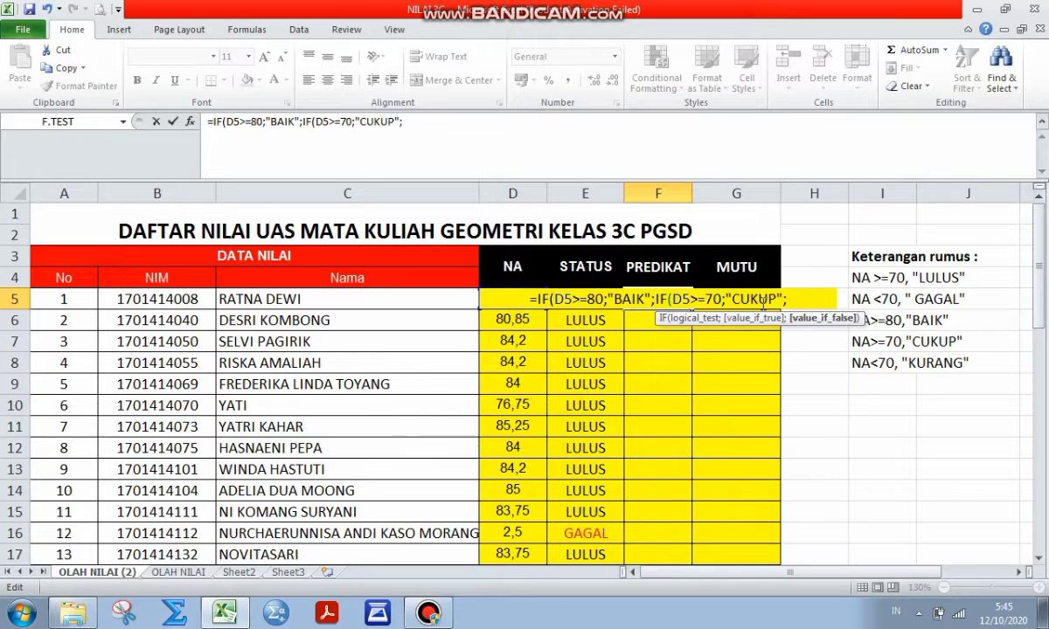
Add "KURANG" as the final result, close both IF parentheses and enter the formula in F5
text(")
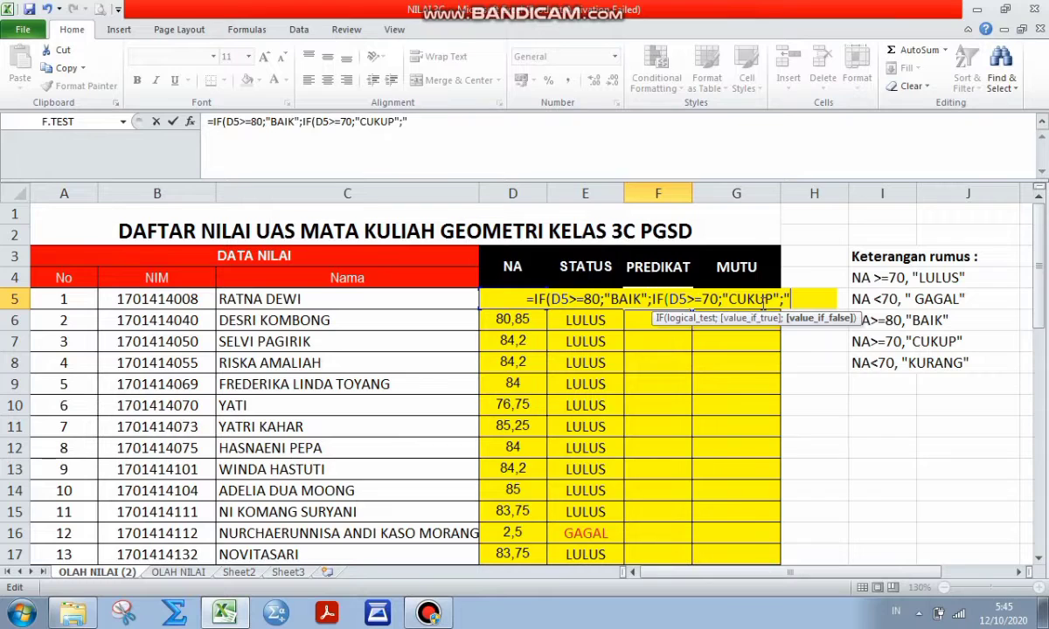
text(KURANG)
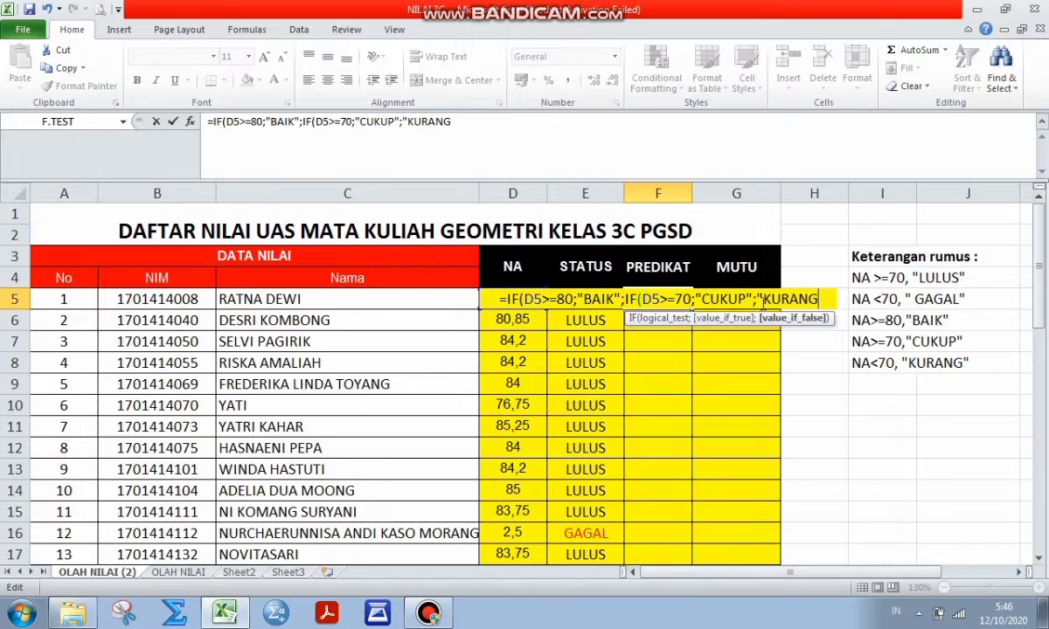
text(")
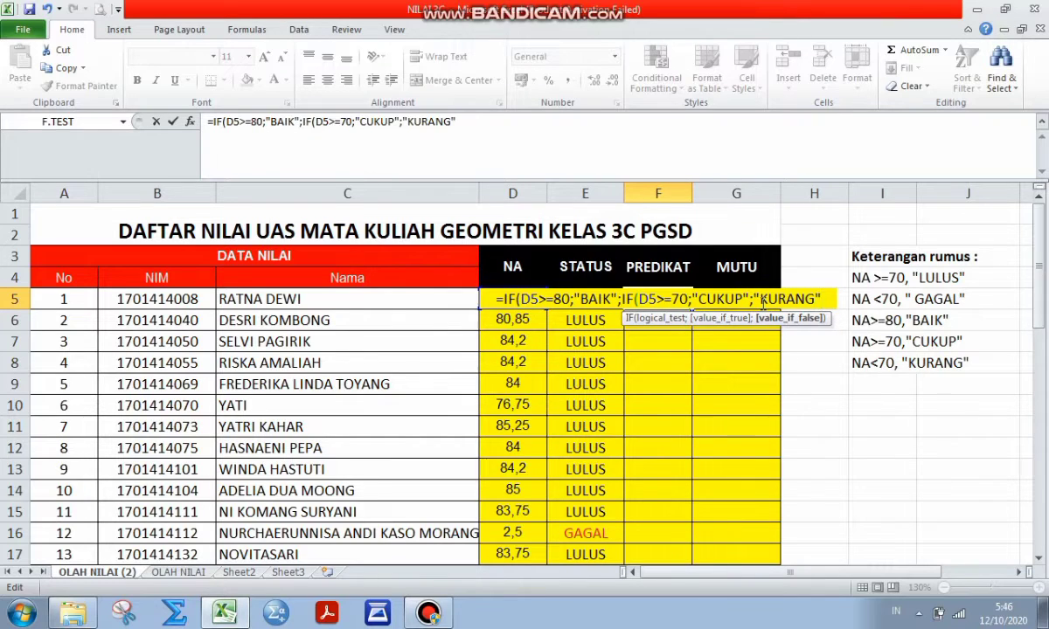
text()))
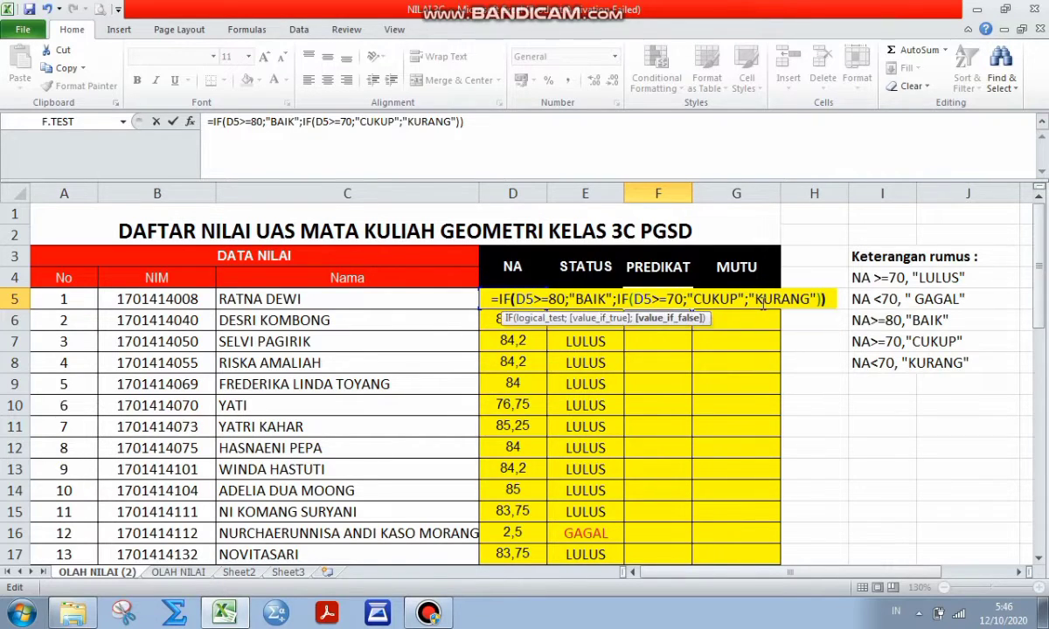
text())
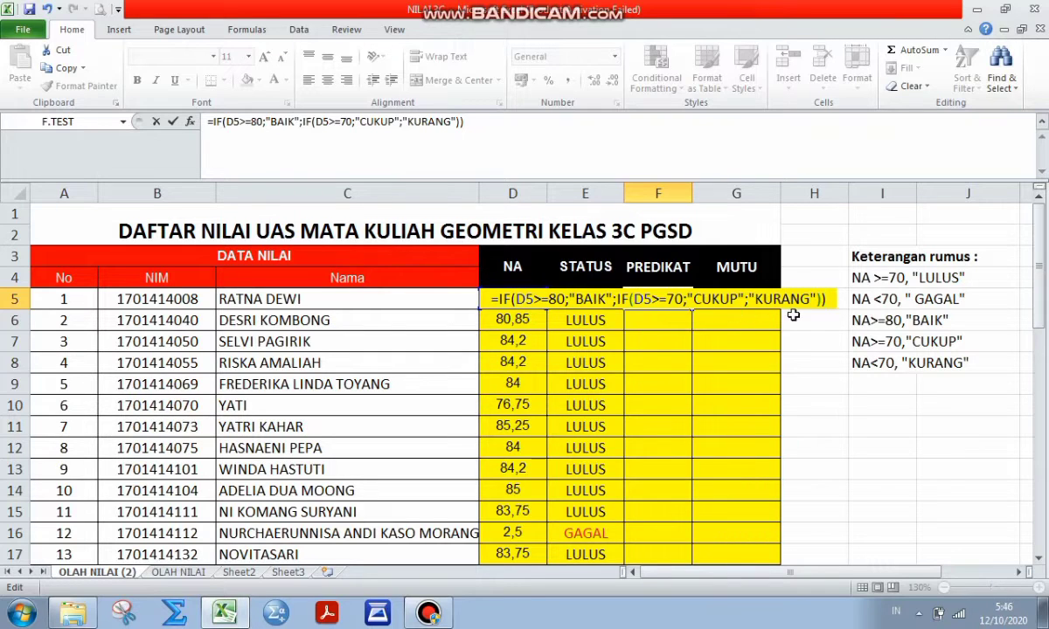
key(Return)
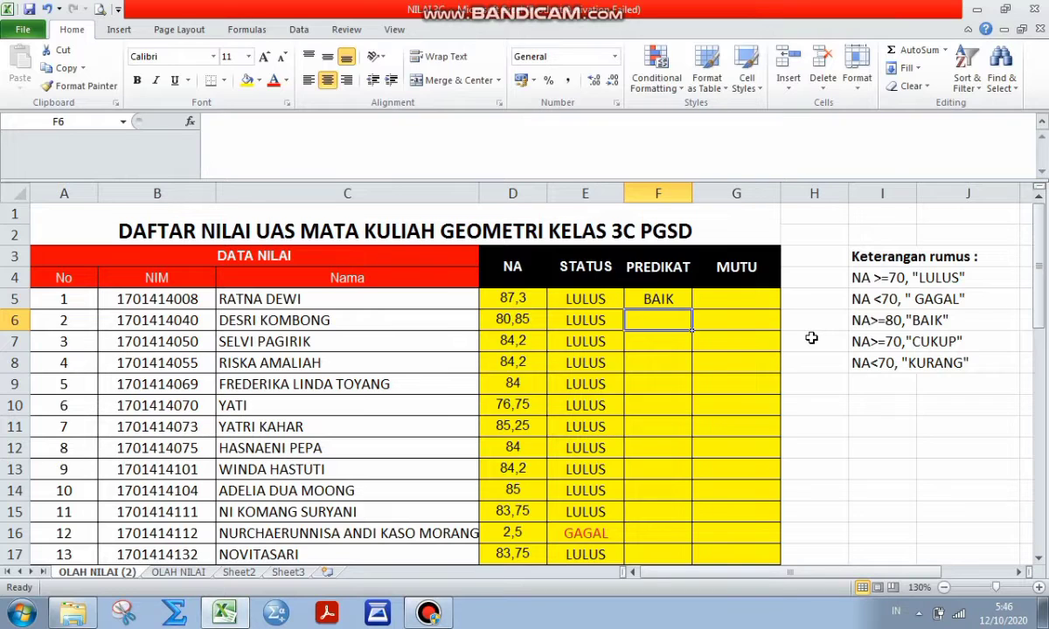
Check the first student's PREDIKAT against the NA score, and fill the F5 formula down to F47
click(660, 299)
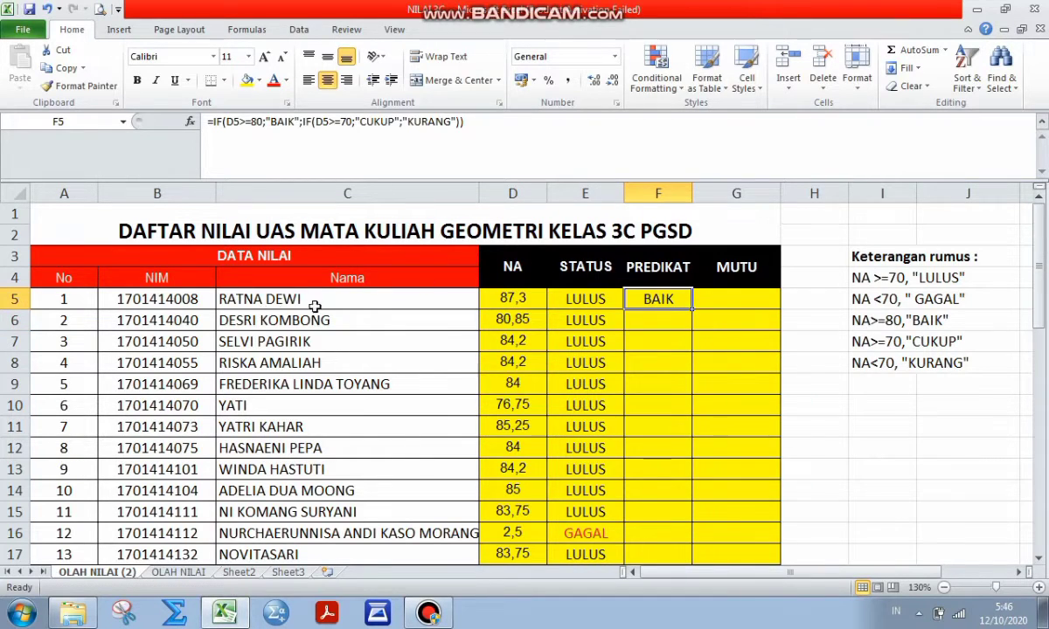
click(283, 297)
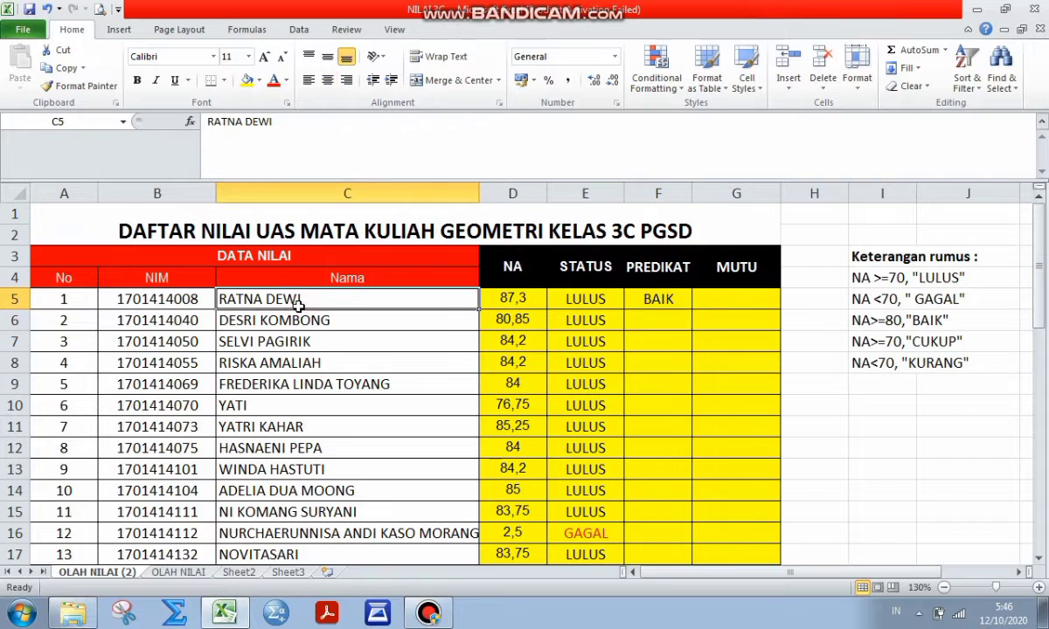
click(686, 298)
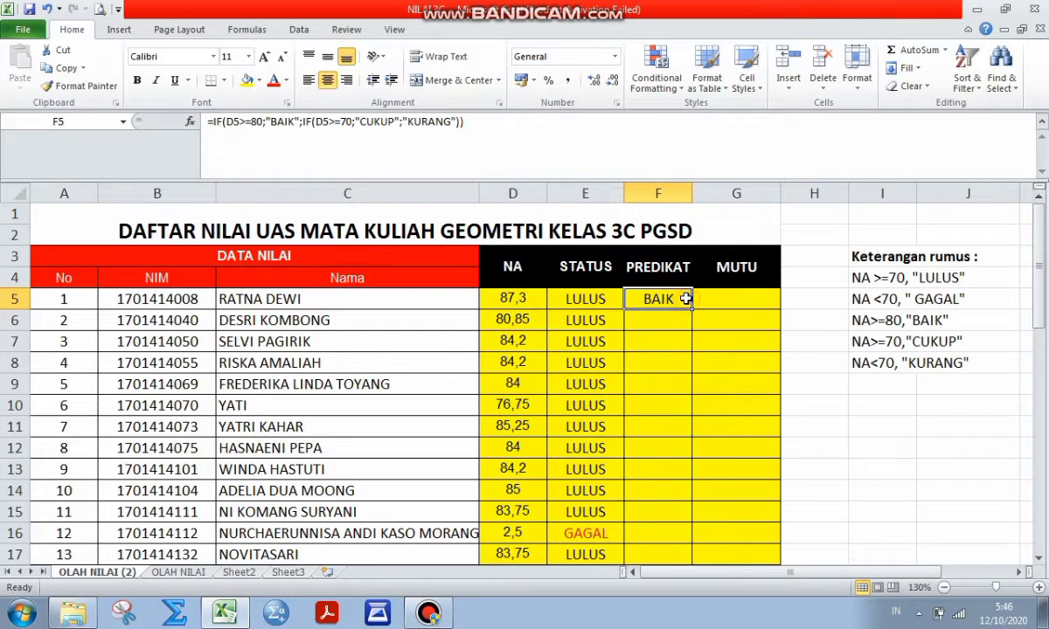
click(516, 301)
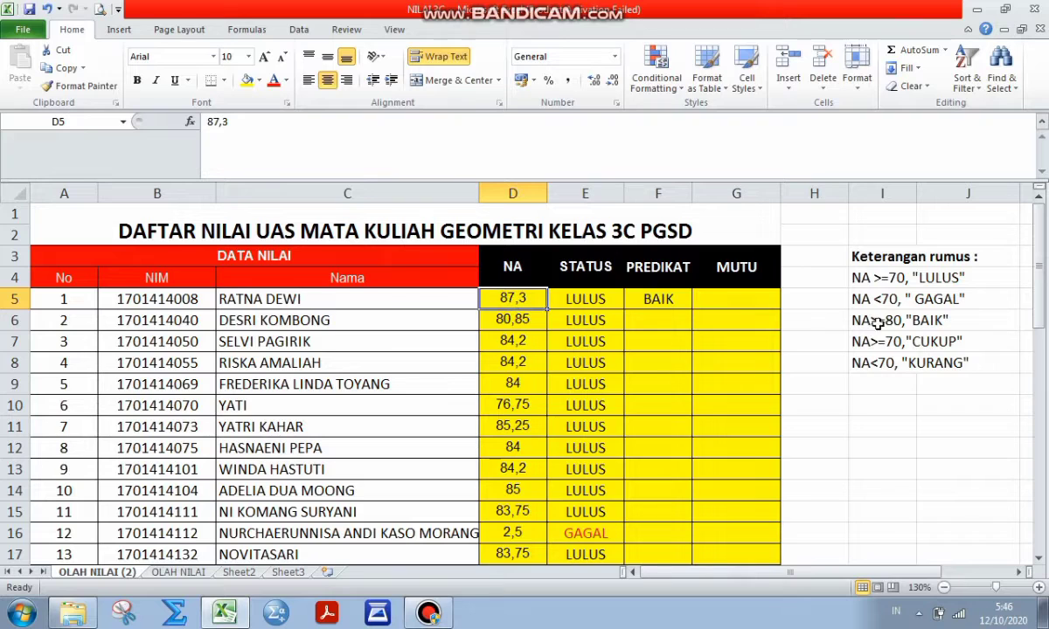
click(671, 300)
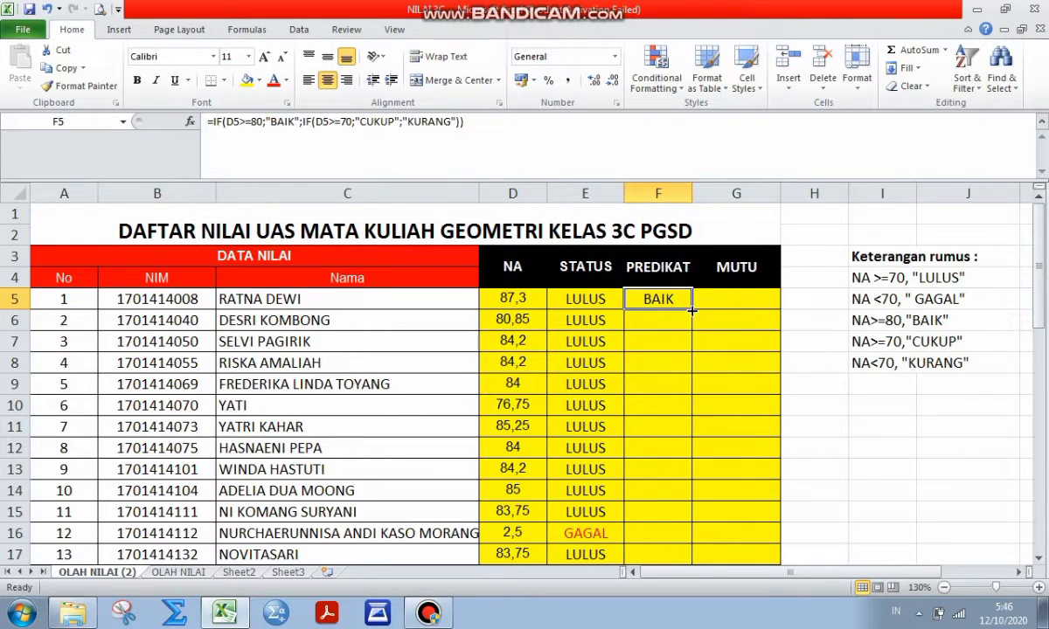
drag(694, 309, 674, 543)
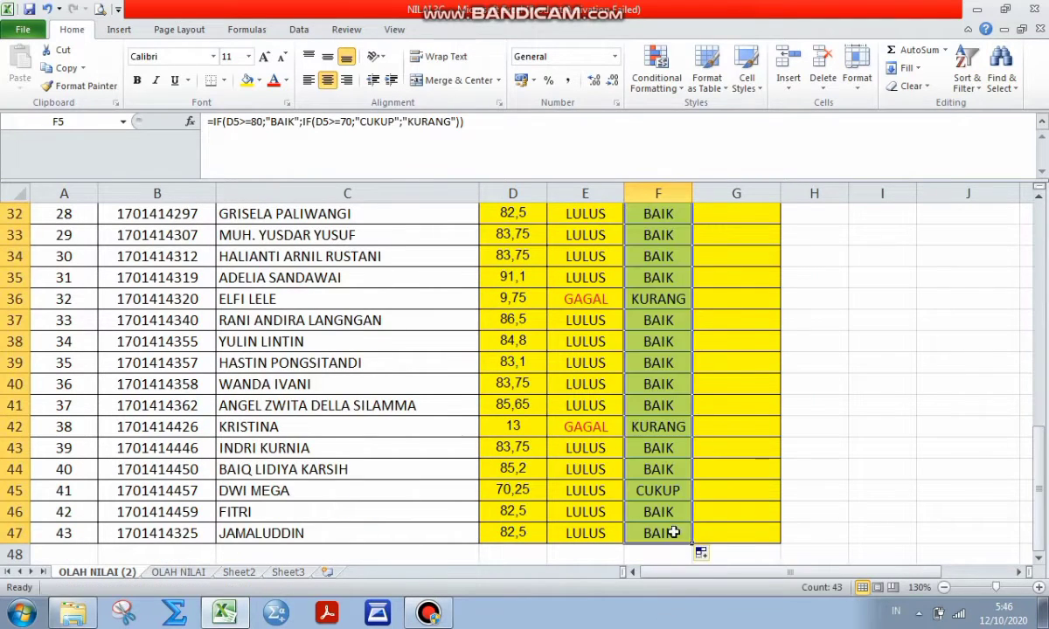
click(786, 512)
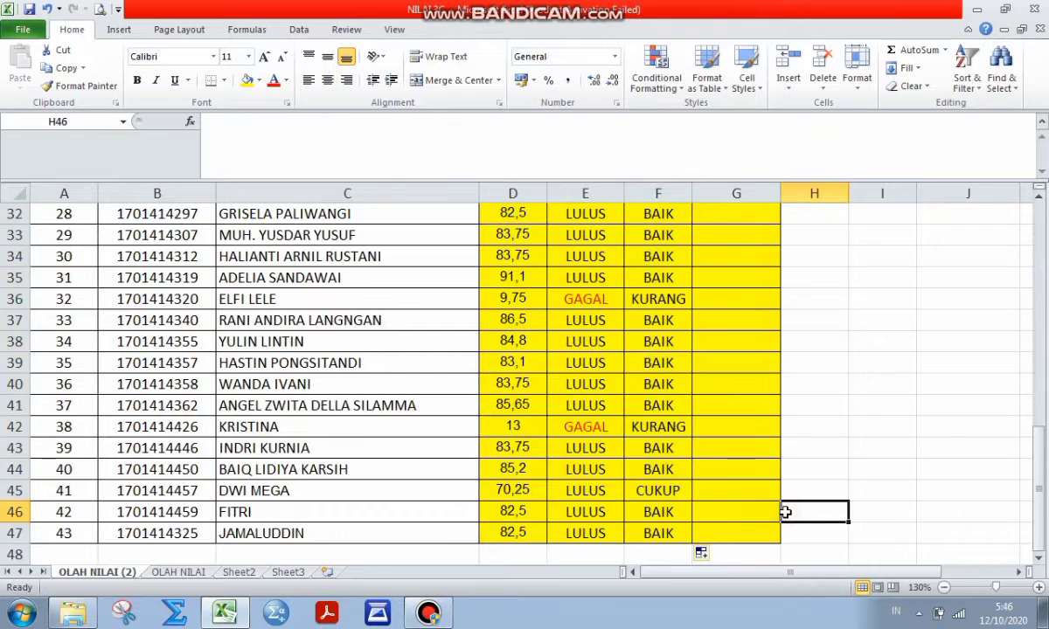
Compare the PREDIKAT and STATUS results in rows 45 and 42 with their NA scores in column D
click(666, 491)
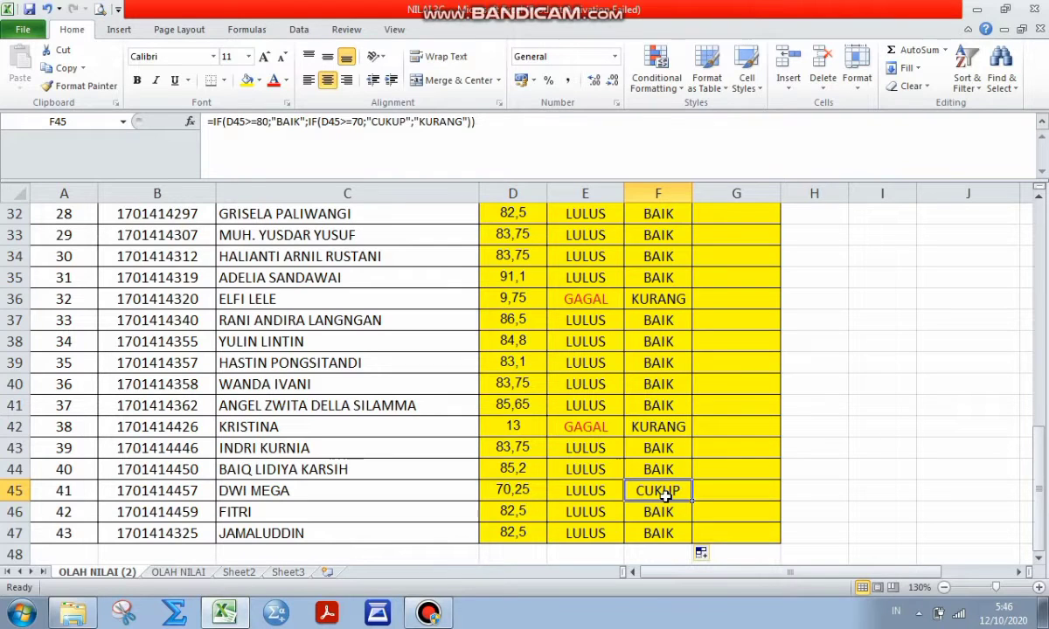
click(535, 495)
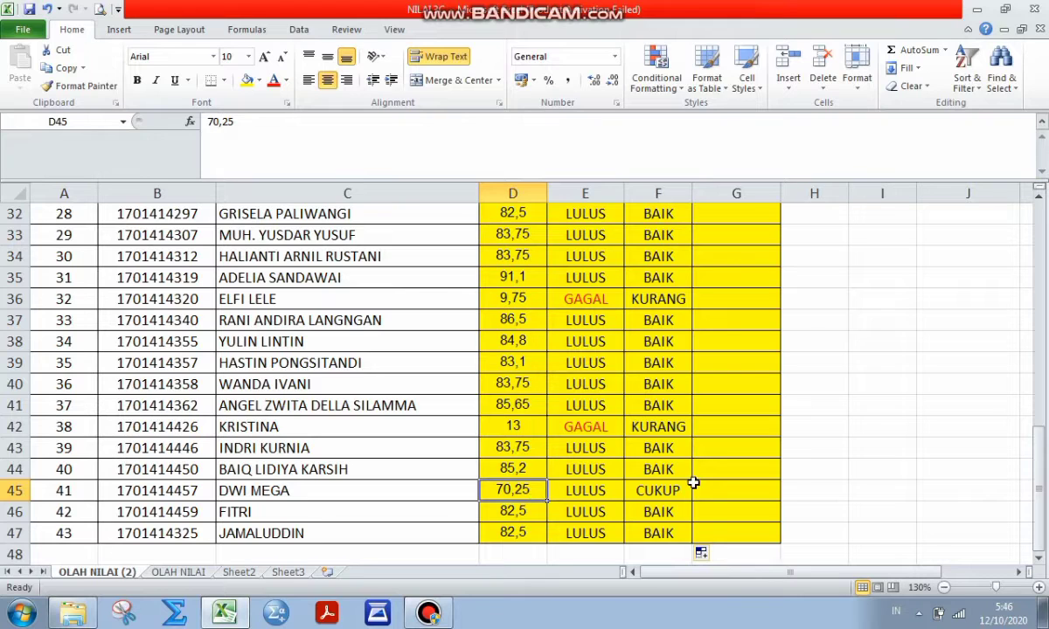
click(663, 427)
click(595, 426)
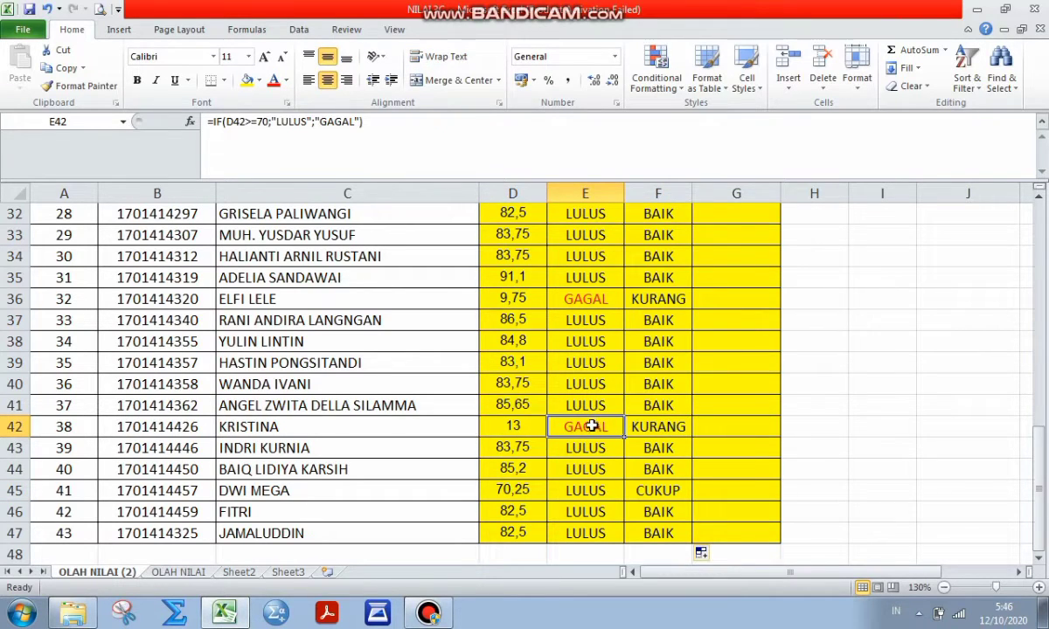
click(633, 429)
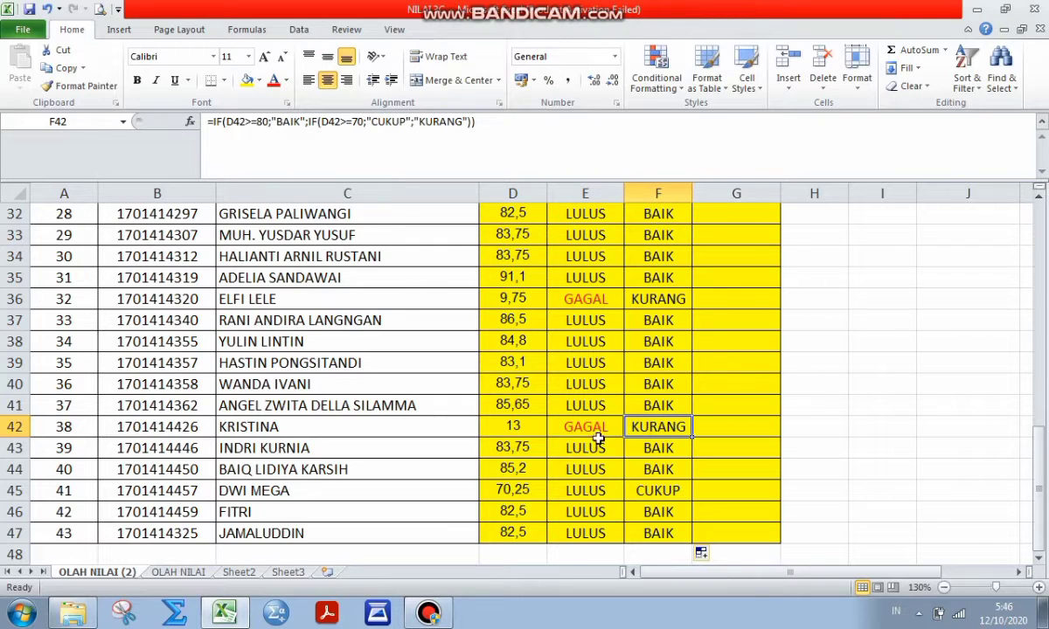
click(531, 436)
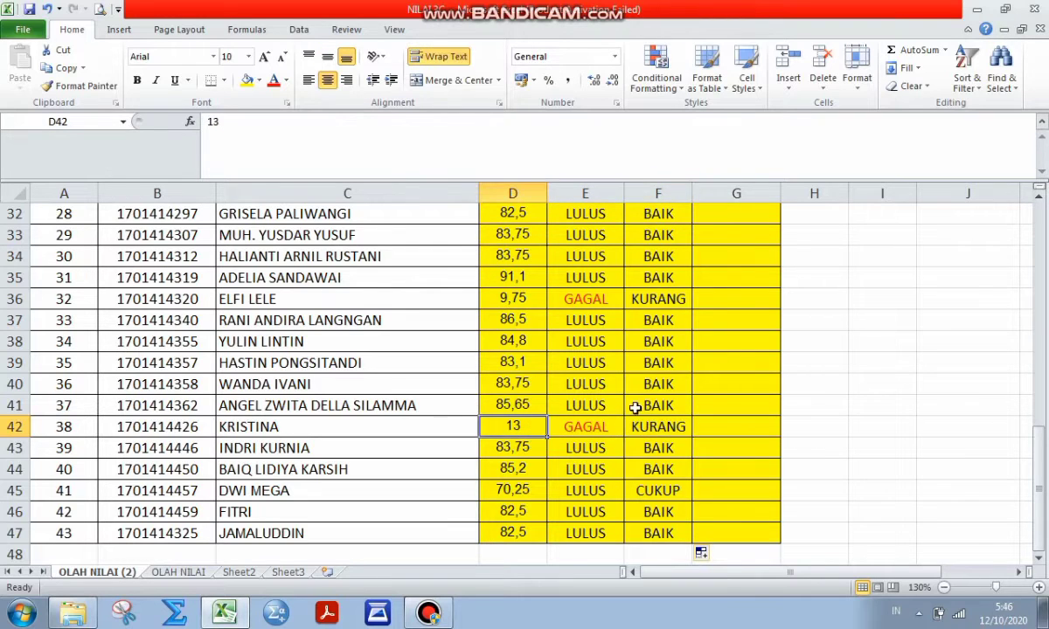
Review the remaining PREDIKAT results up to the top of the list, comparing F10 with the NA score in D10
click(667, 390)
key(Up)
key(Up)
key(Up)
key(Up)
key(Up)
key(Up)
key(Up)
key(Up)
key(Up)
key(Up)
key(Up)
key(Up)
key(Up)
key(Up)
key(Up)
key(Up)
key(Up)
key(Up)
key(Up)
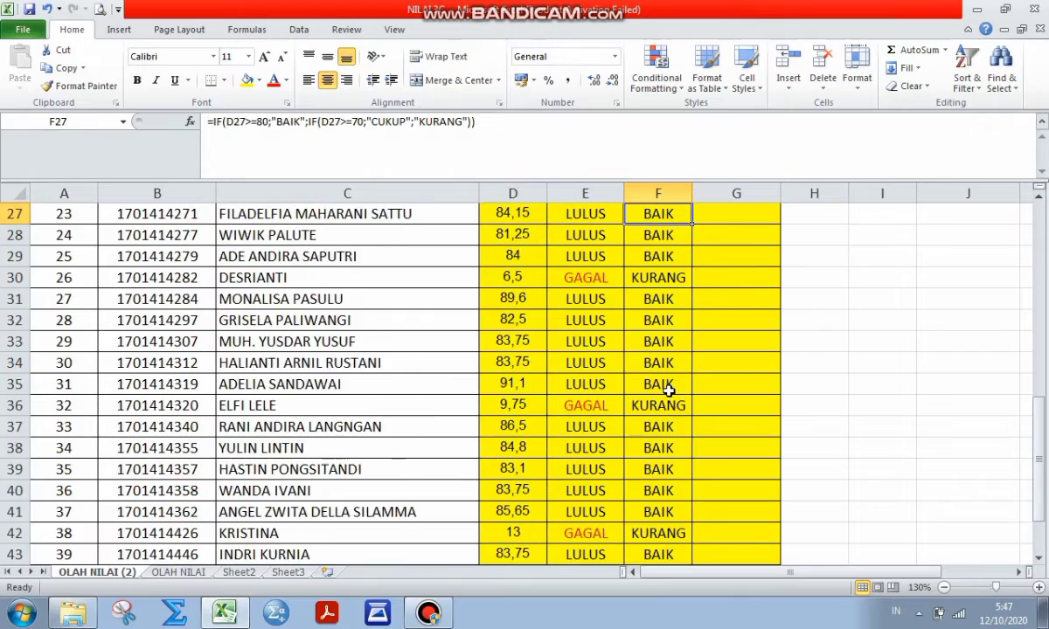
key(Up)
key(Up)
key(Up)
key(Up)
key(Up)
key(Up)
key(Up)
key(Up)
key(Up)
key(Up)
key(Up)
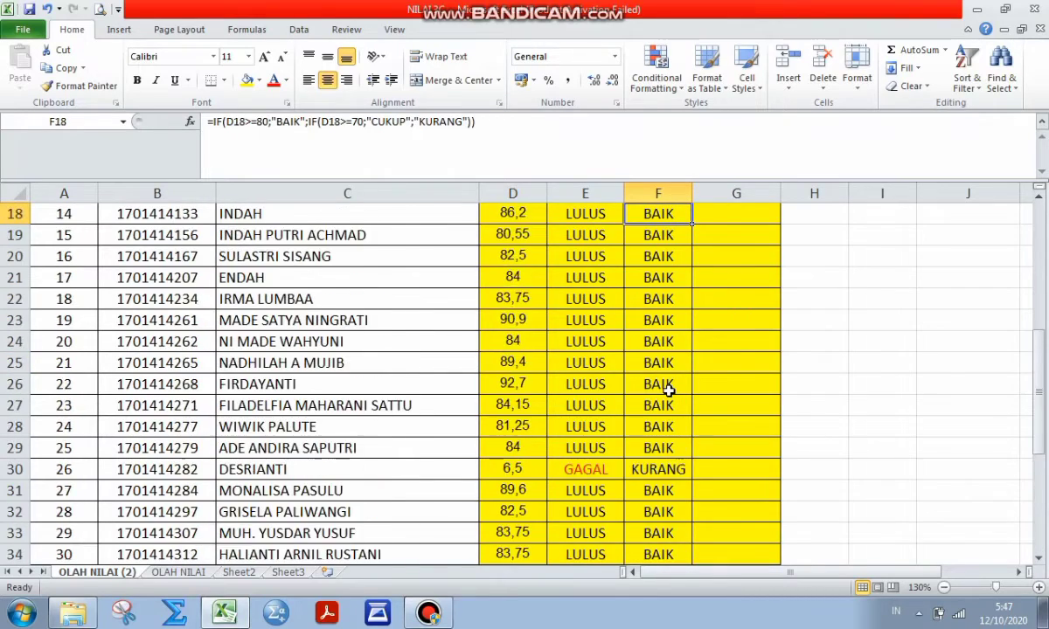
key(Up)
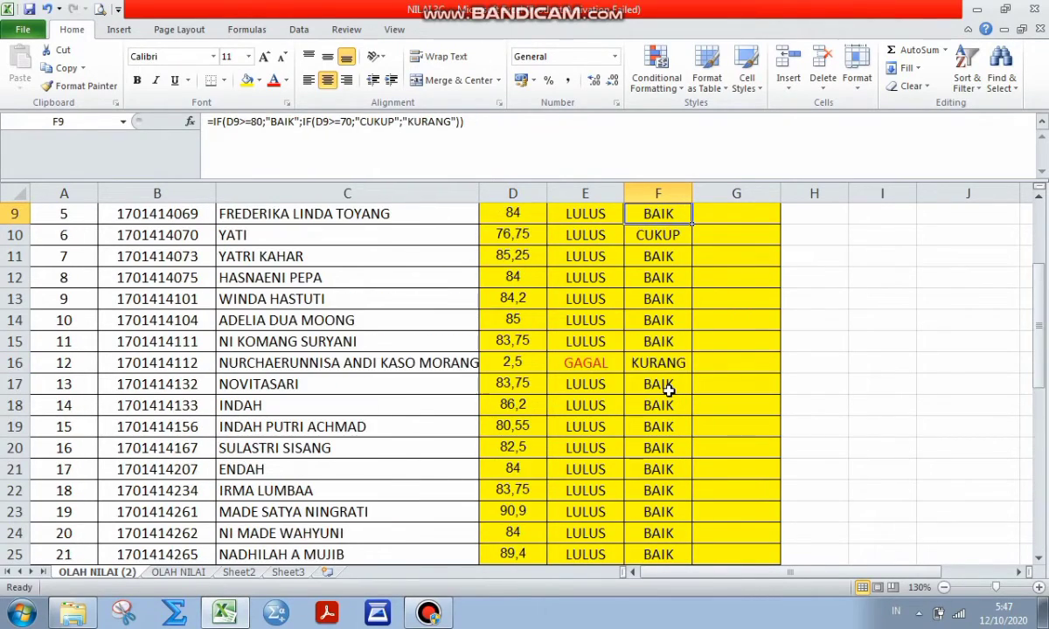
click(660, 242)
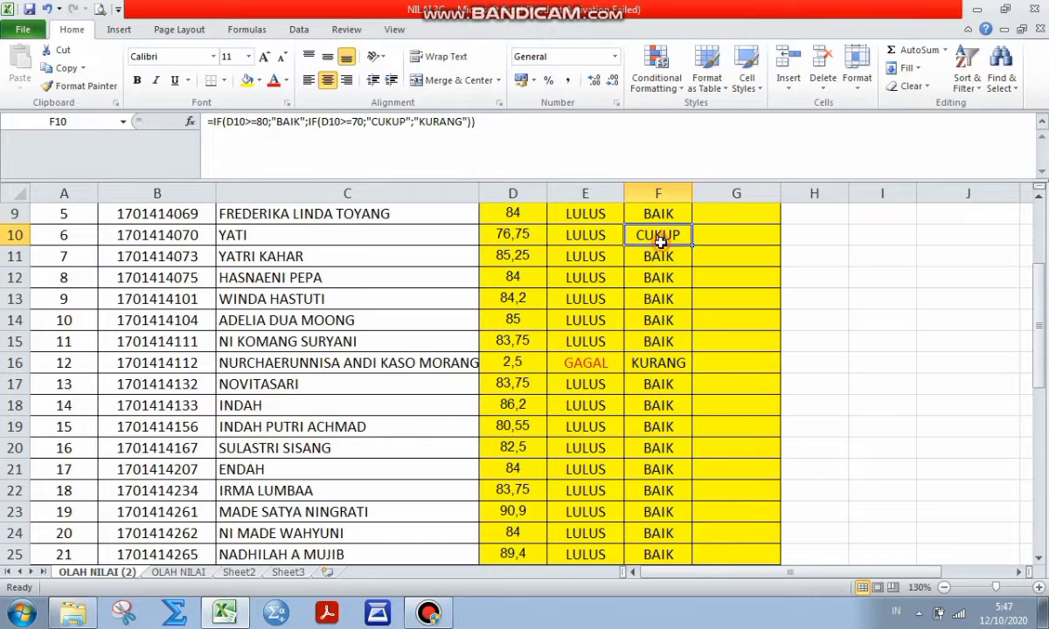
click(514, 242)
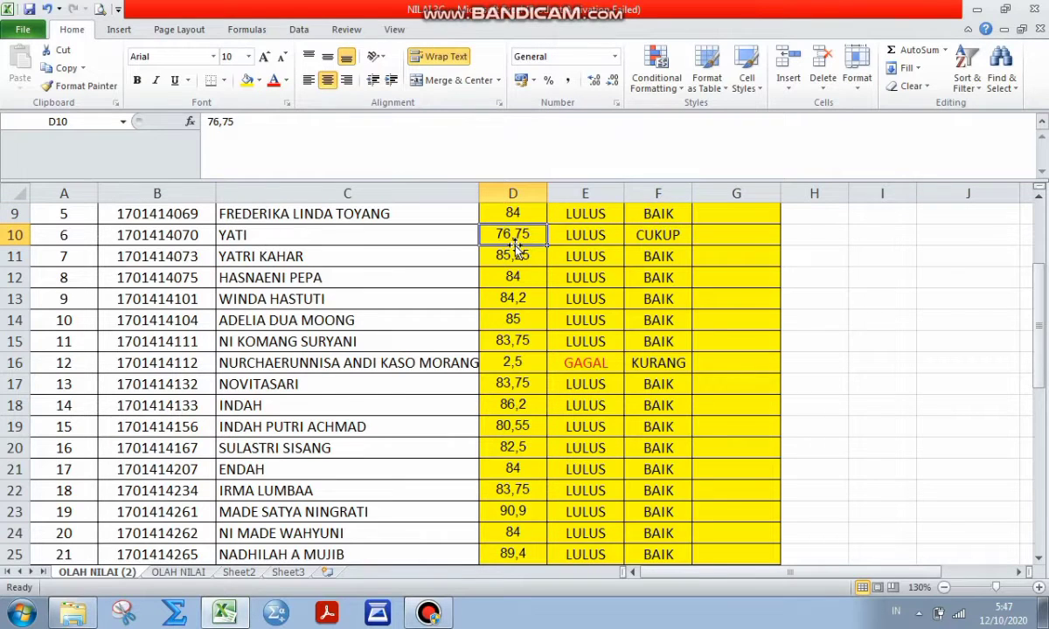
key(Up)
key(Up)
key(Up)
key(Up)
key(Up)
key(Up)
key(Up)
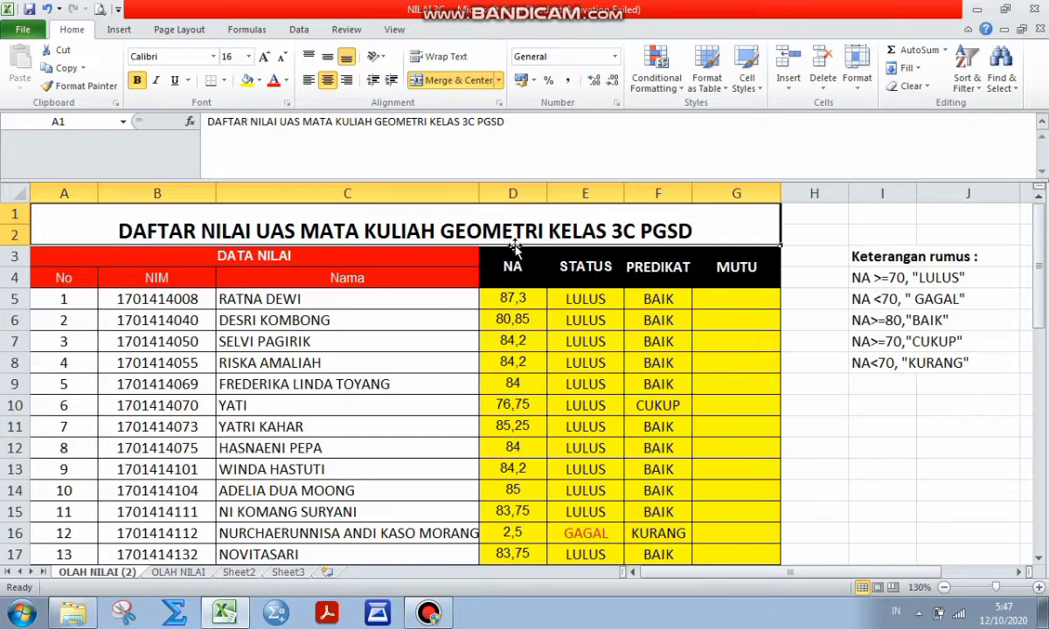
click(428, 613)
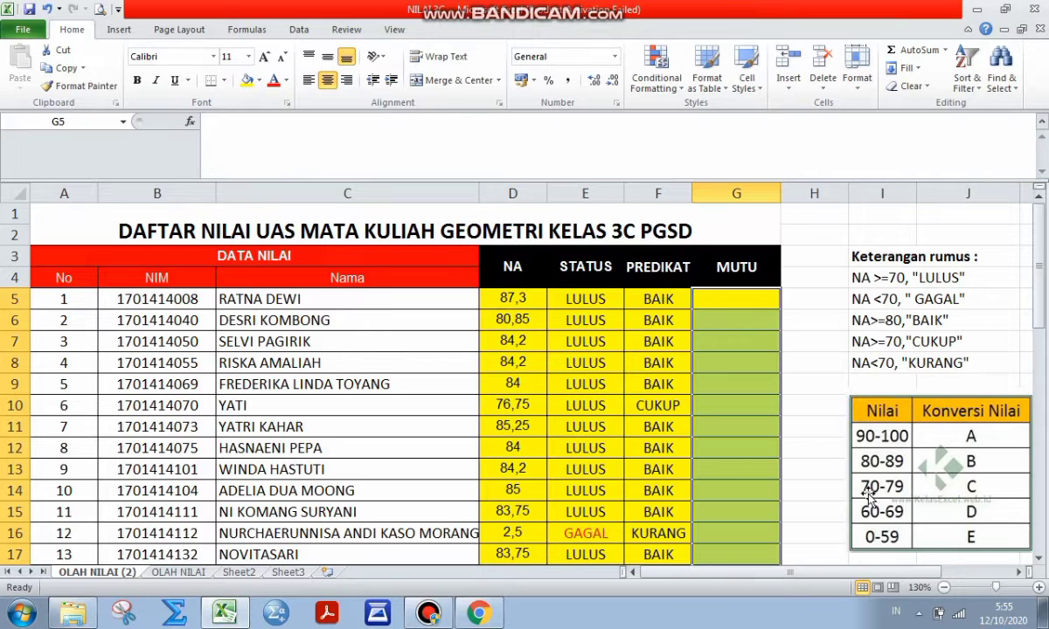
Start an IF formula in G5 that returns "A" when the NA score in D5 is >=90
click(733, 301)
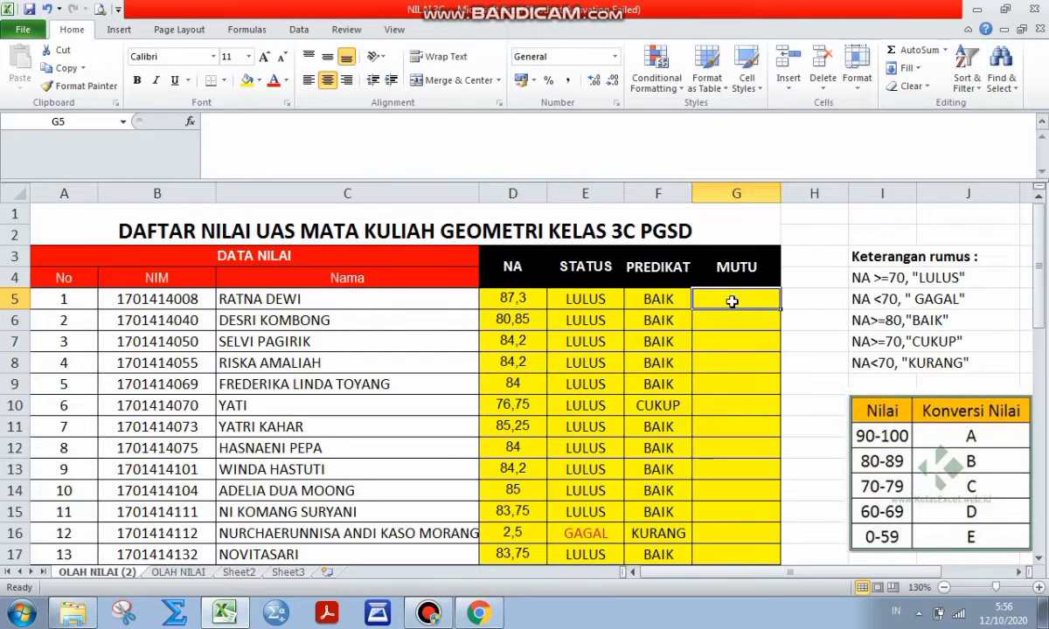
text(=)
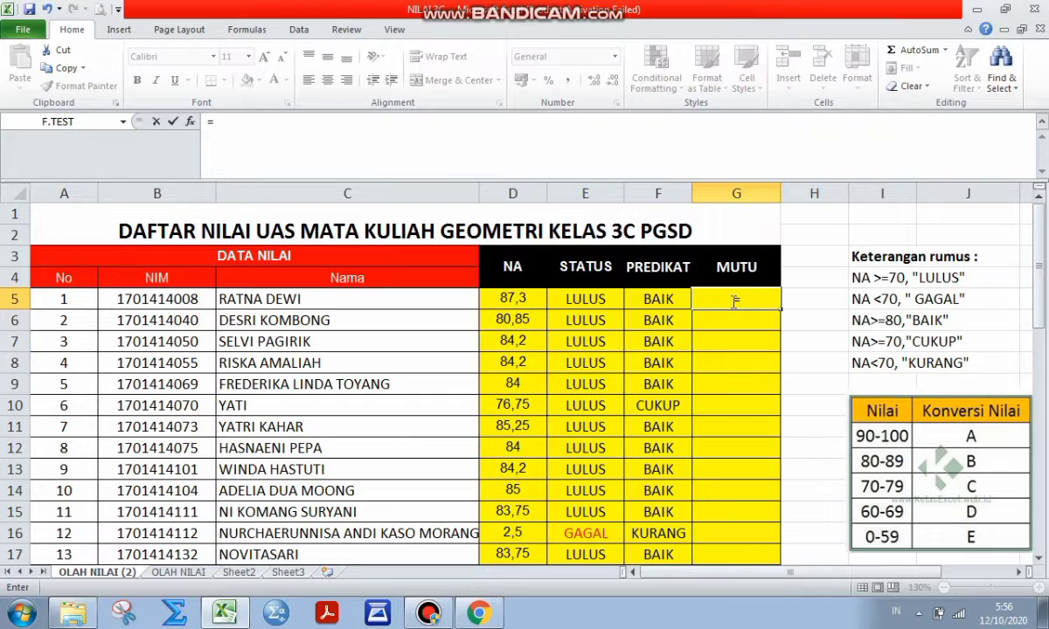
text(IF)
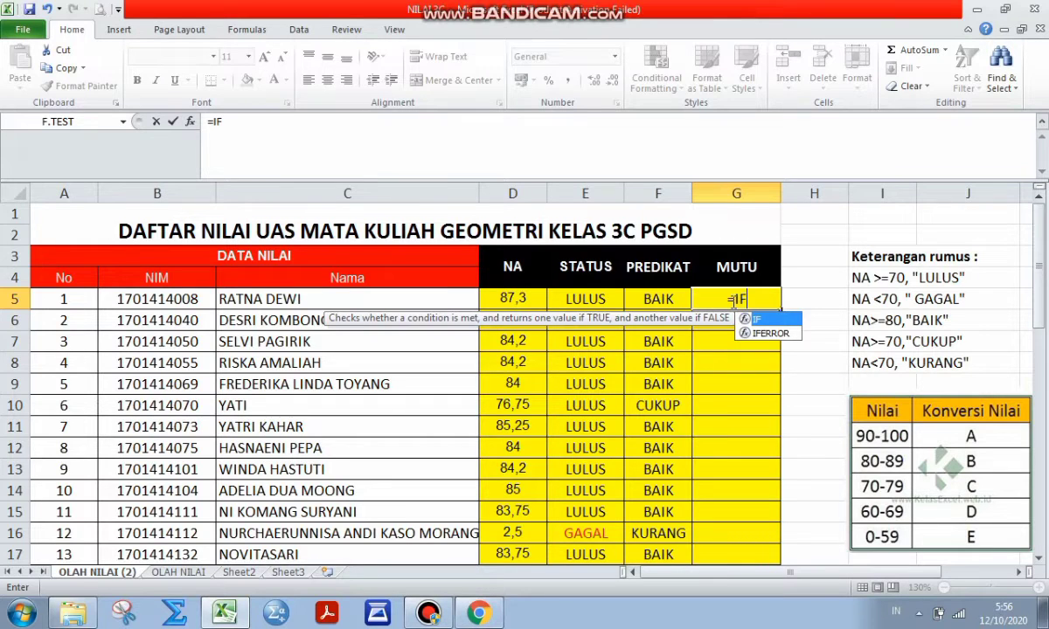
text(()
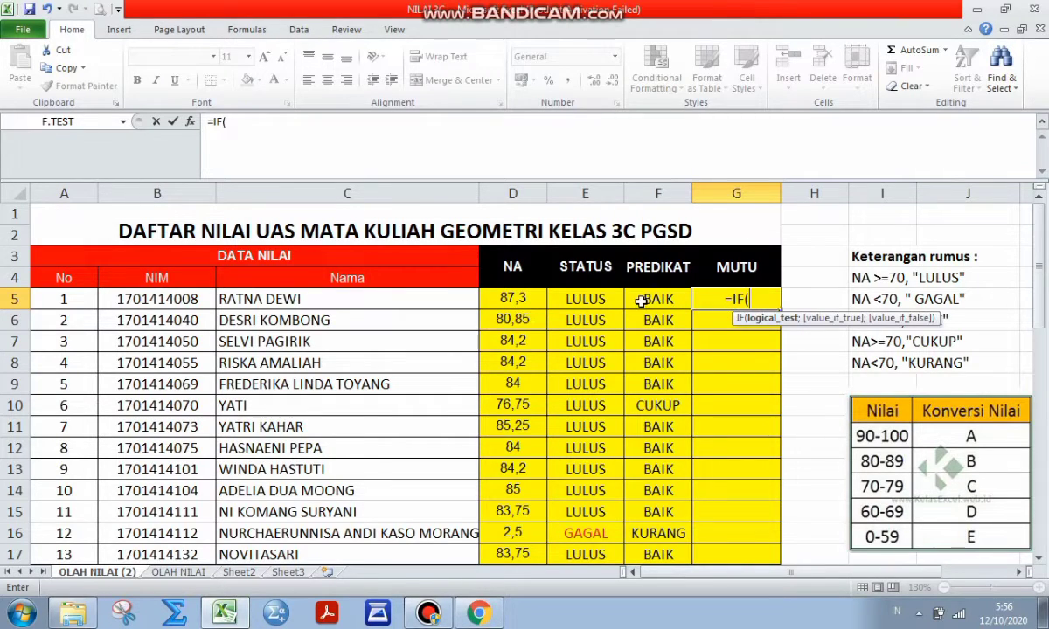
click(513, 298)
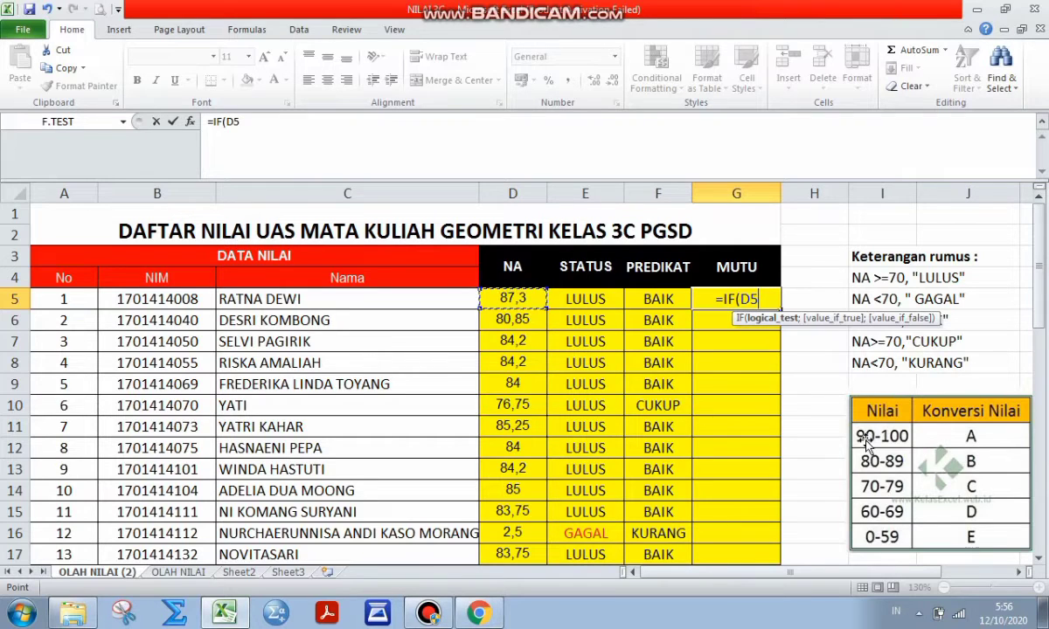
text(>=)
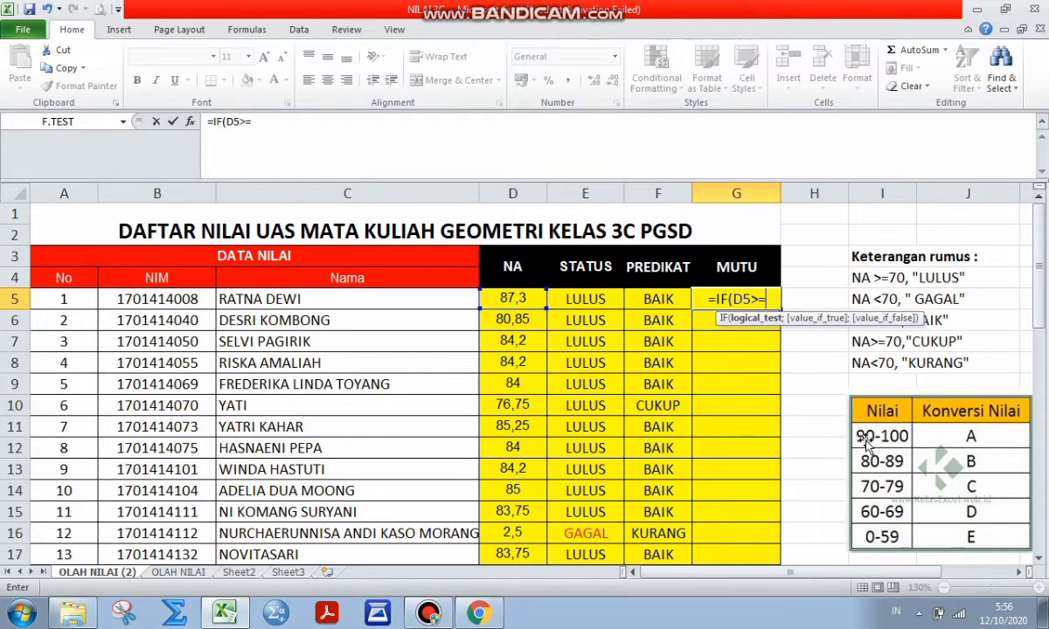
text(90)
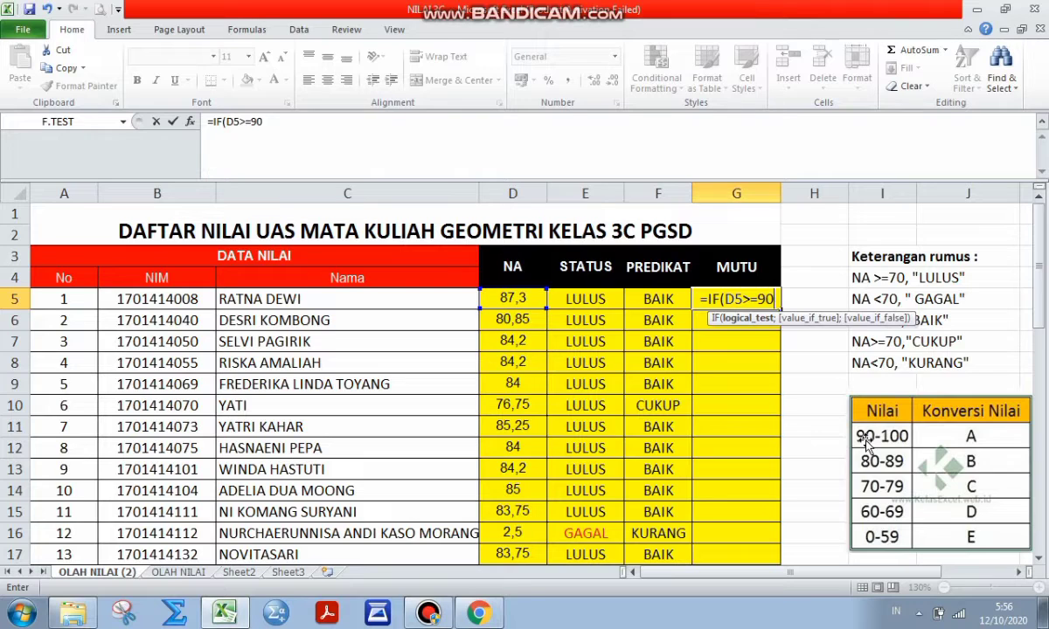
text(;")
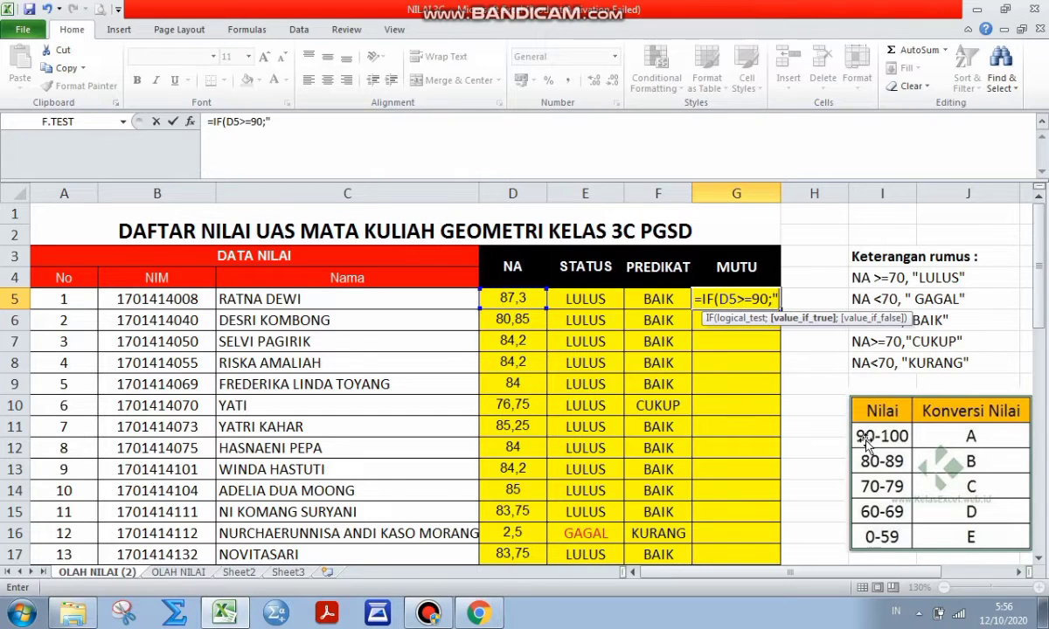
text(A")
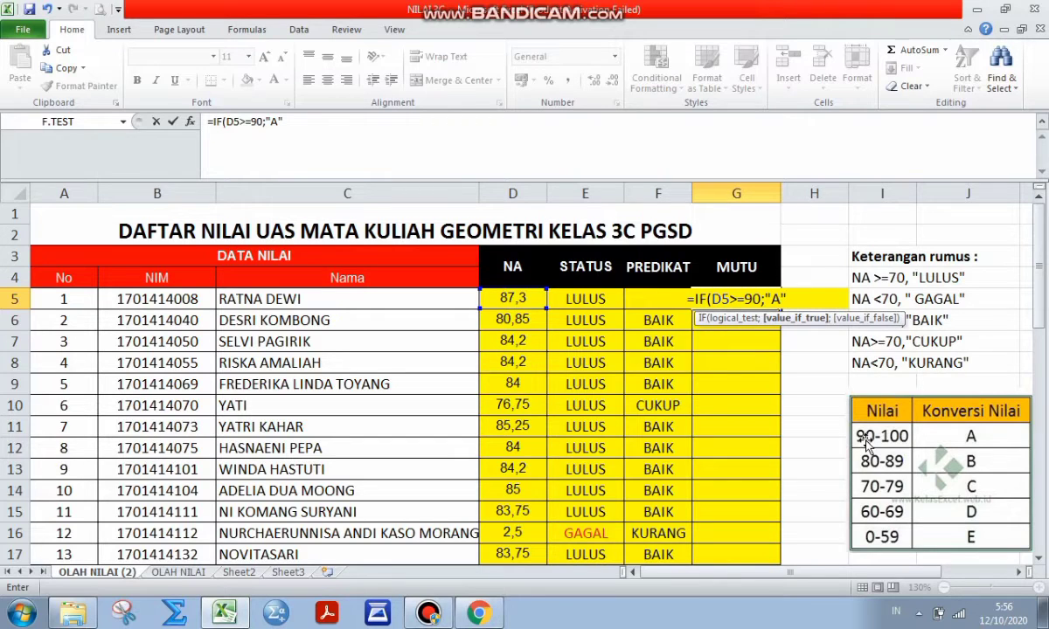
Nest a second IF in the G5 formula that returns "B" when D5 is >=80
text(;)
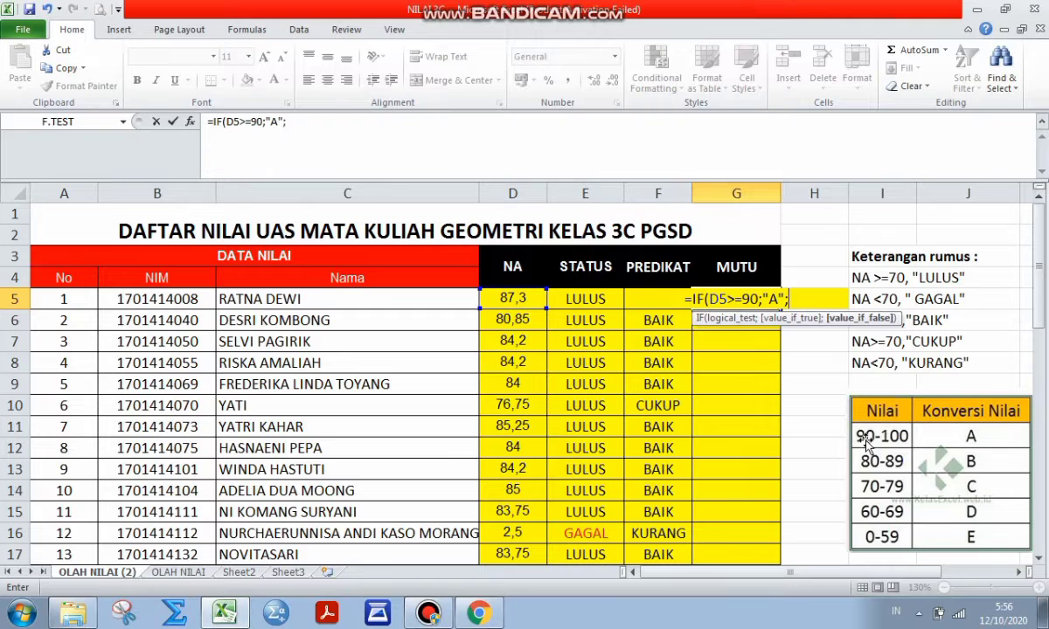
text(IF()
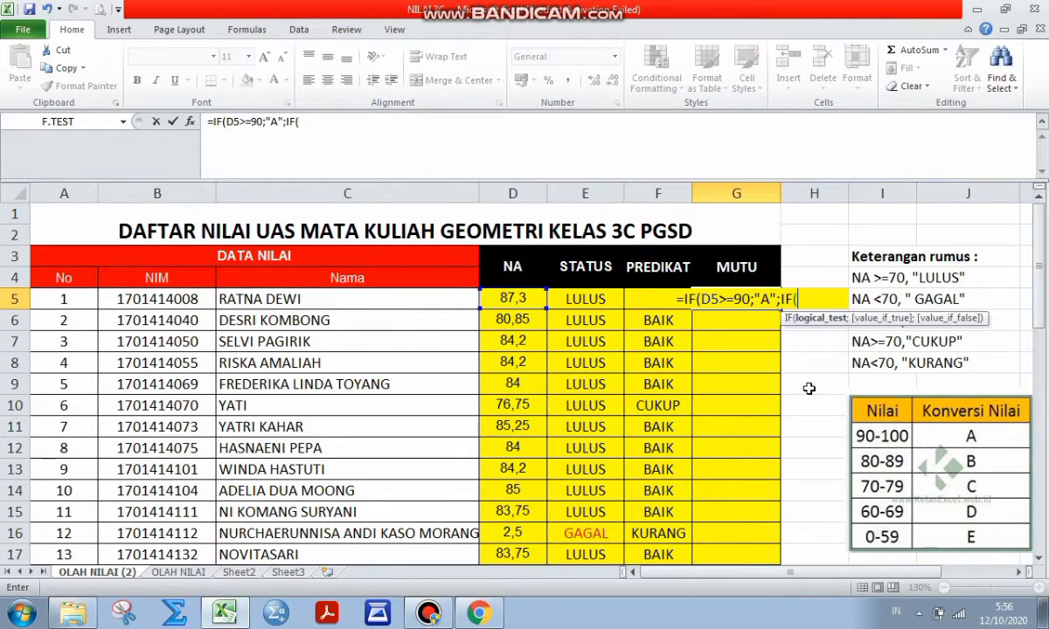
click(508, 299)
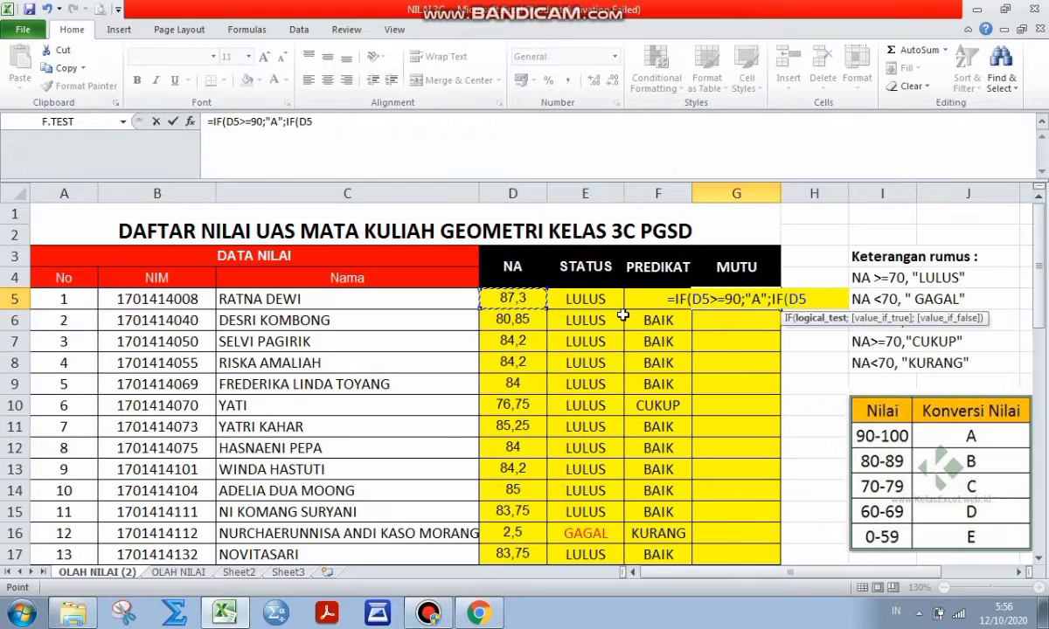
text(>=)
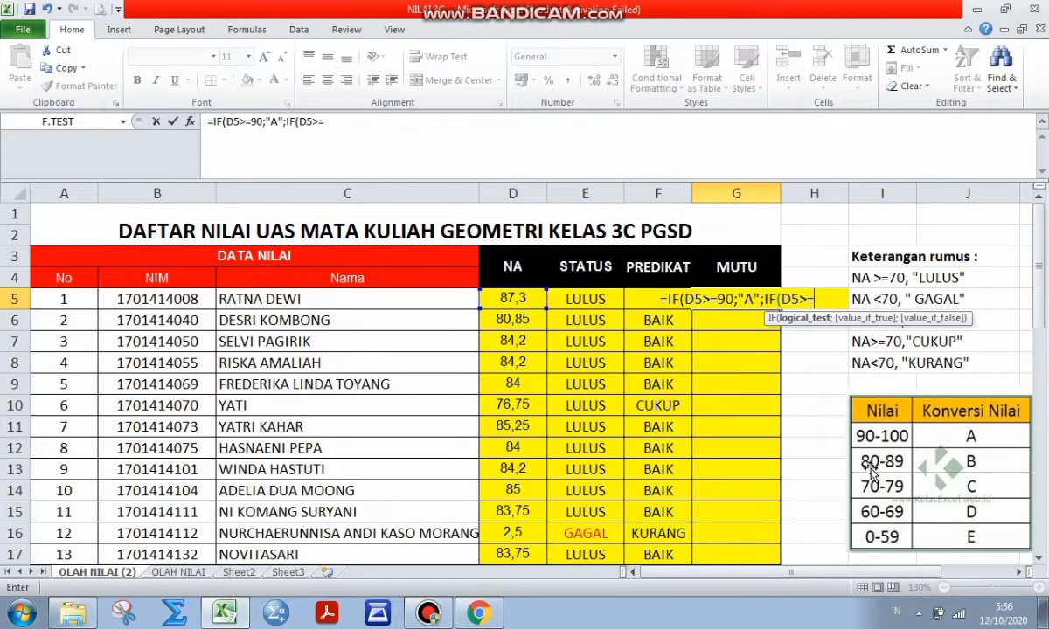
text(80)
text(;")
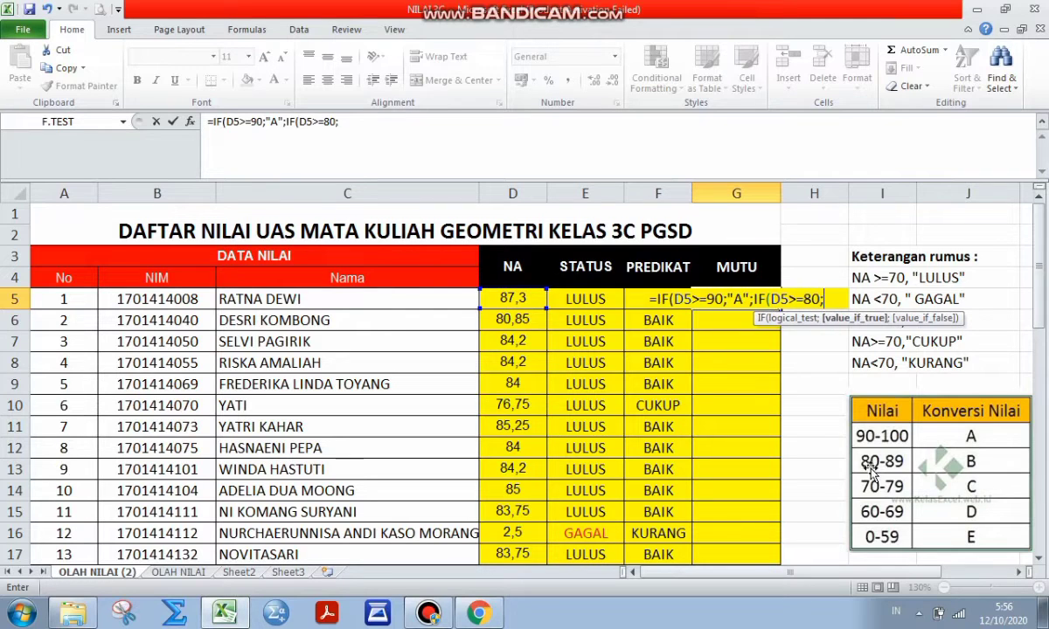
text(B")
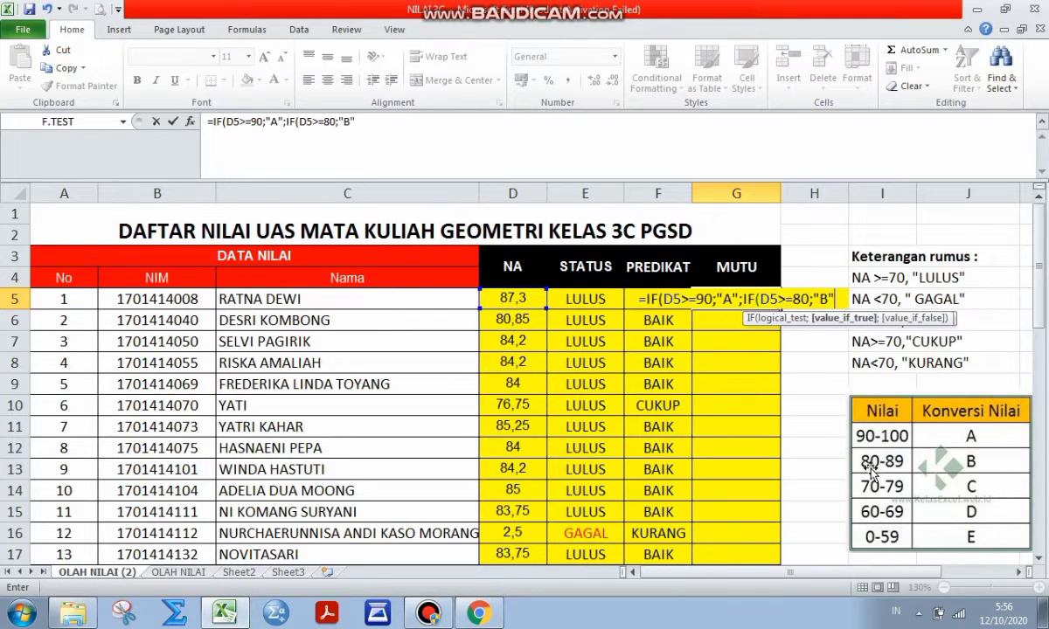
Nest a third IF in the G5 formula that returns "C" when D5 is >=70
text(;)
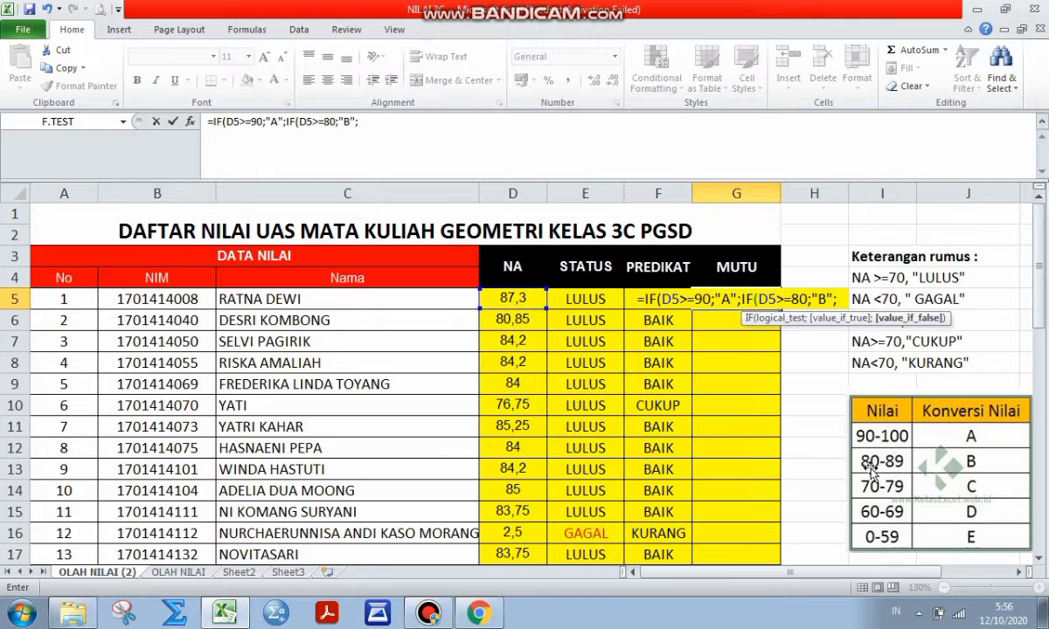
text(IF)
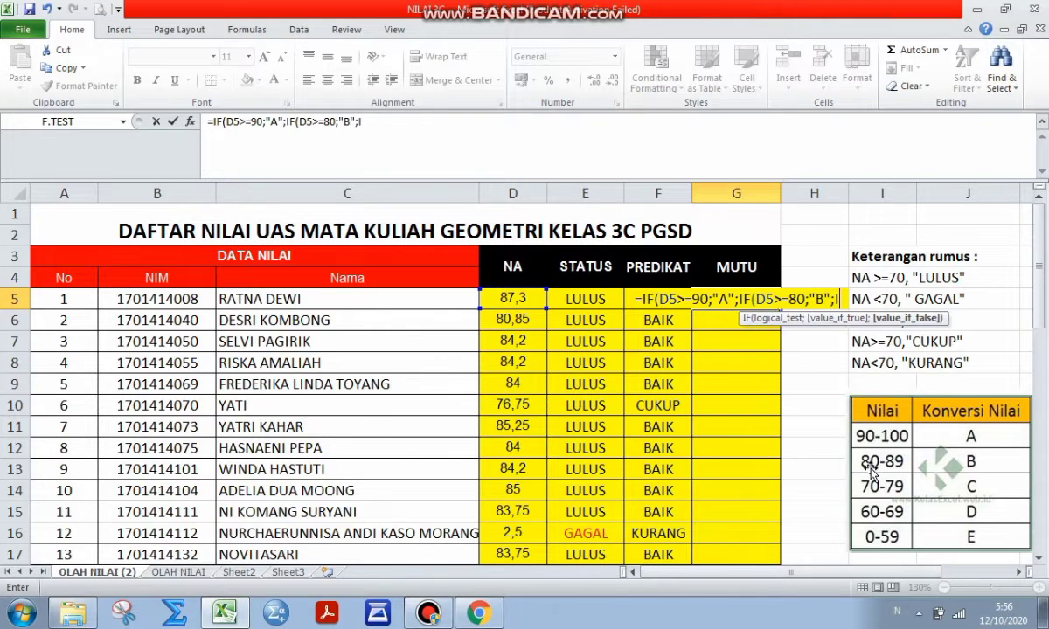
text(()
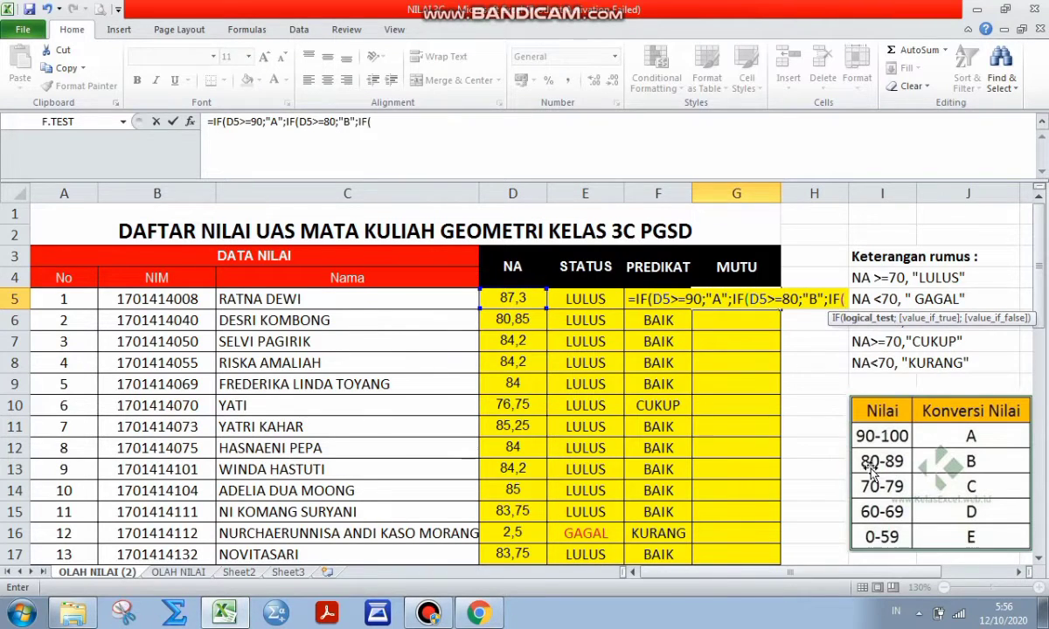
click(512, 299)
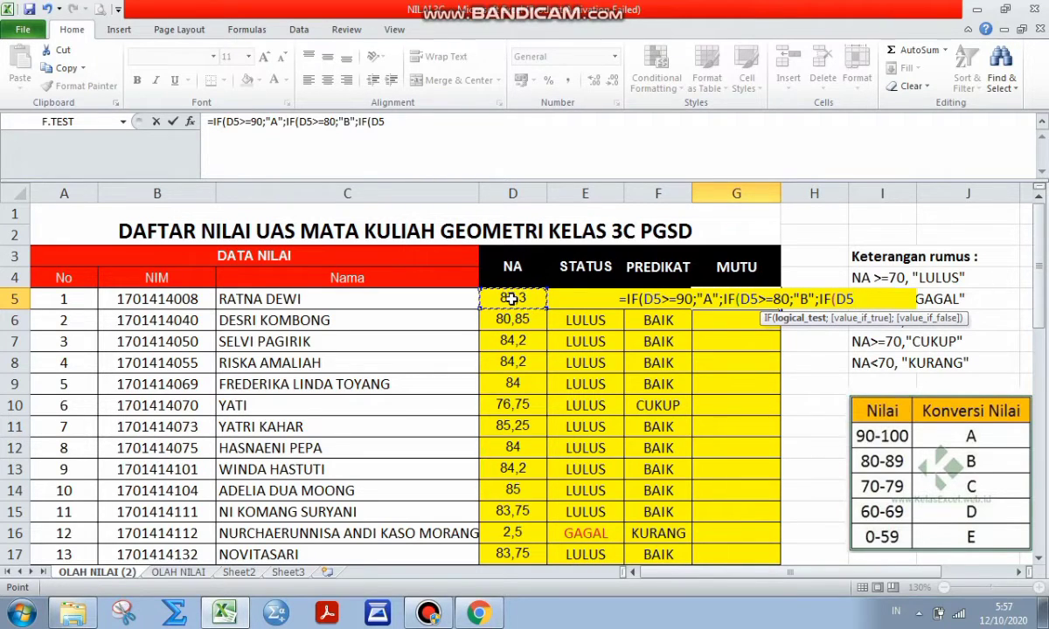
text(>=)
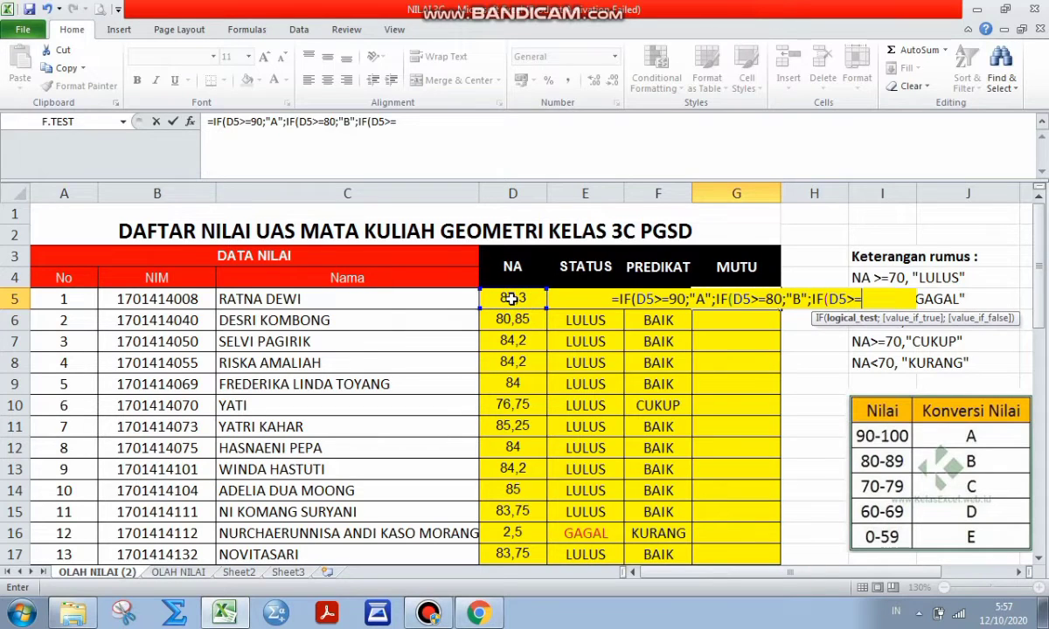
text(70)
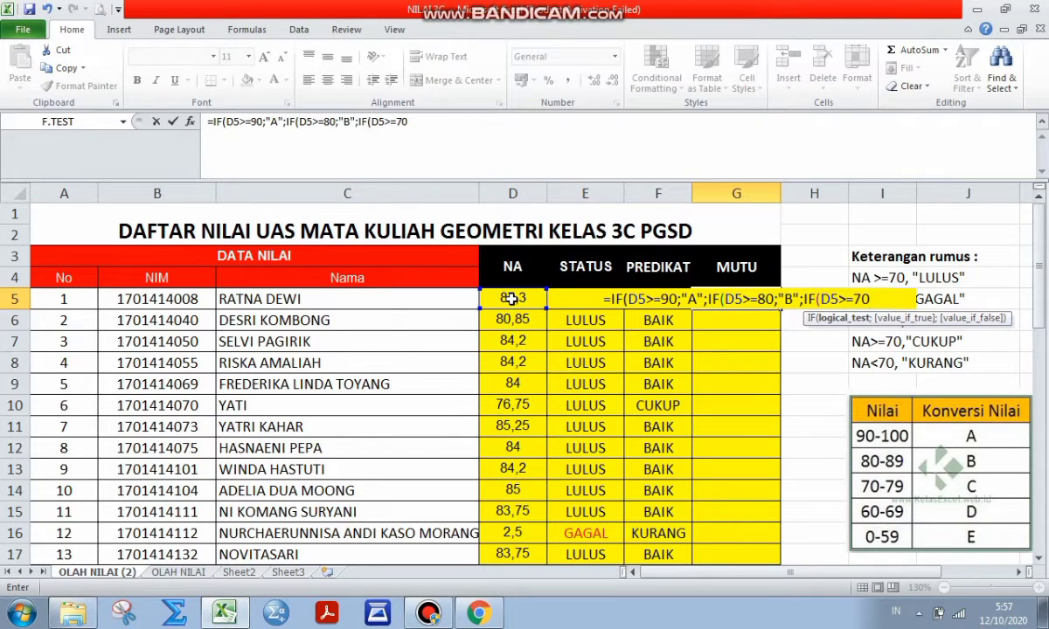
text(;")
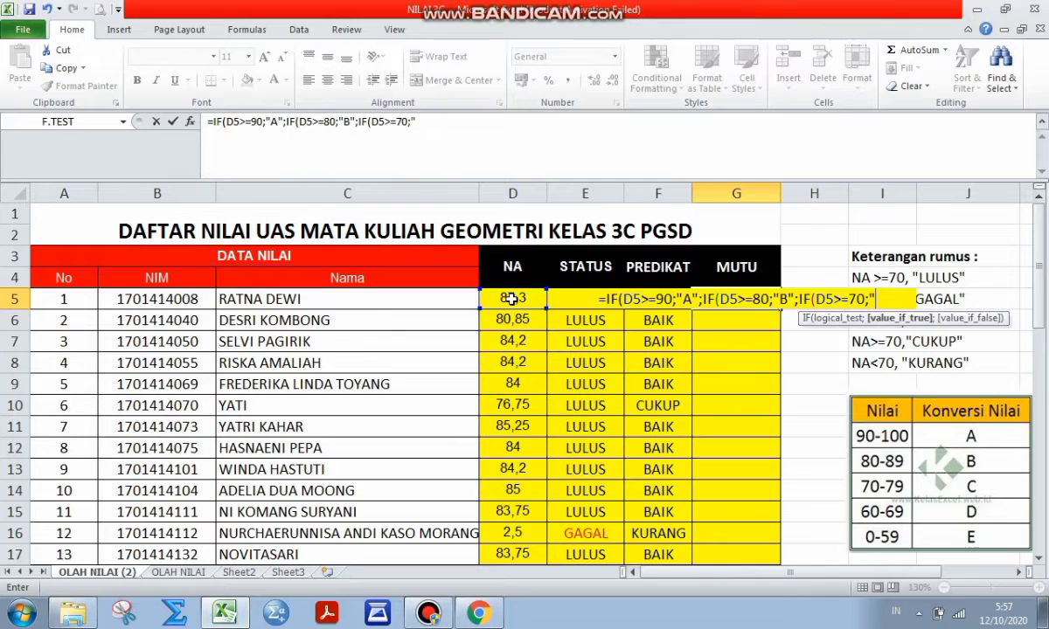
text(C")
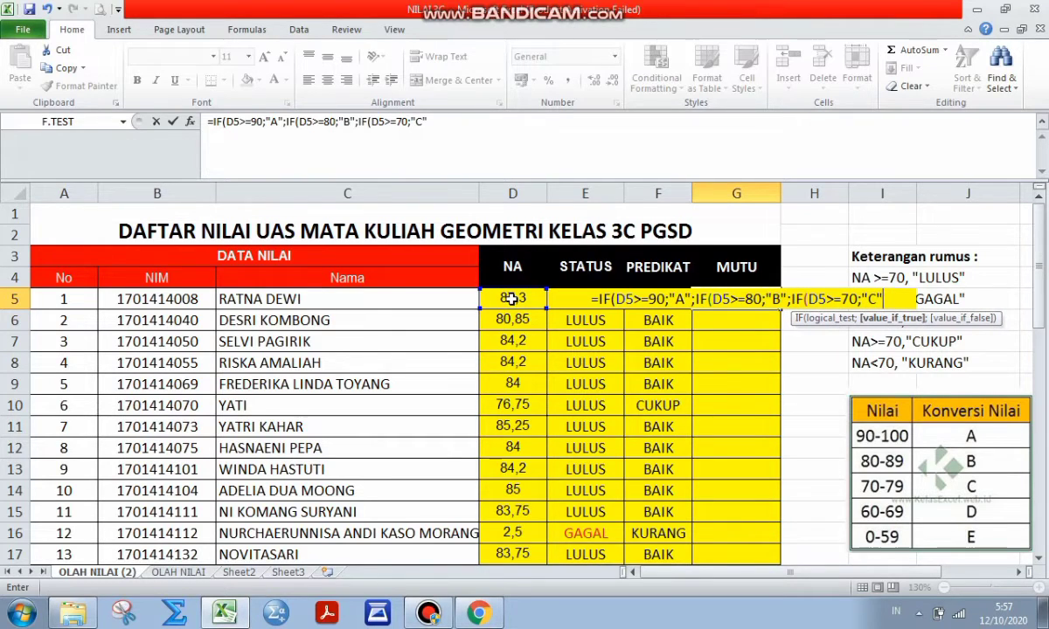
Nest a fourth IF in the G5 formula that returns "D" when D5 is >=60
text(;)
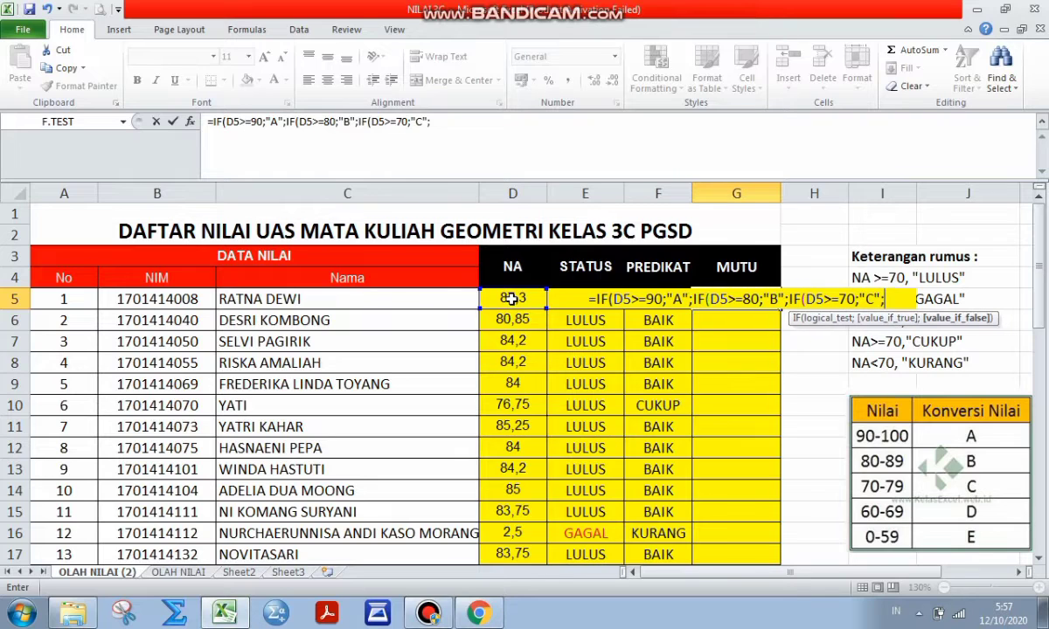
text(IF)
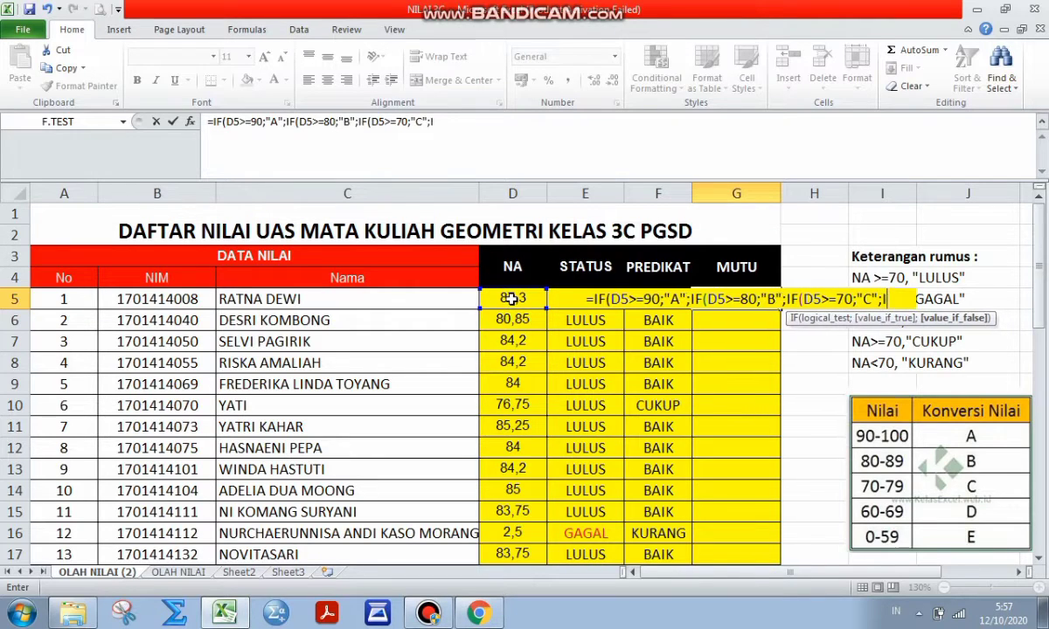
text(()
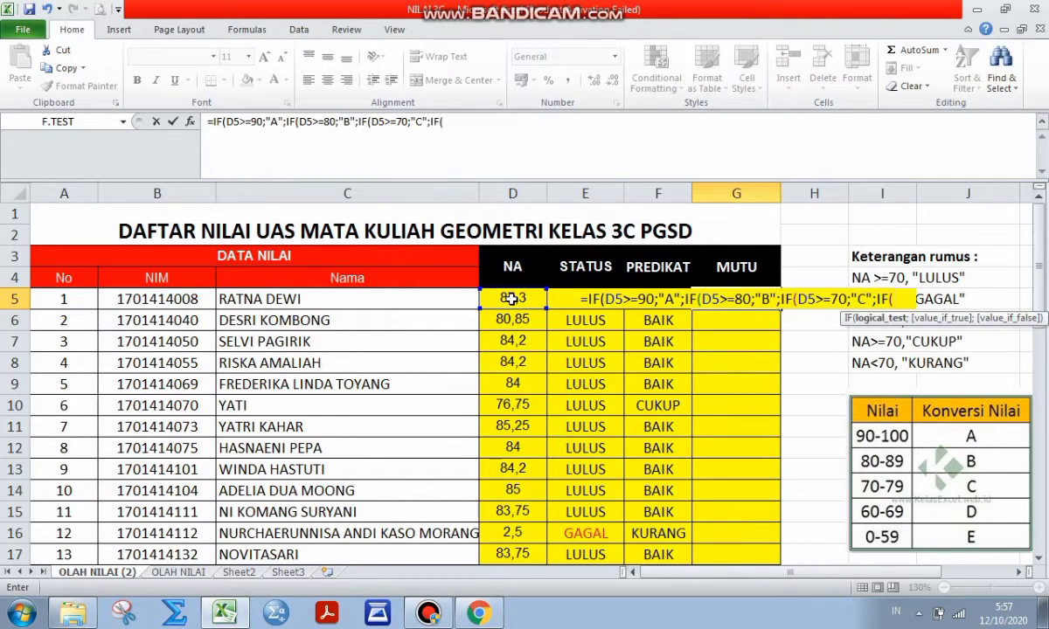
click(512, 299)
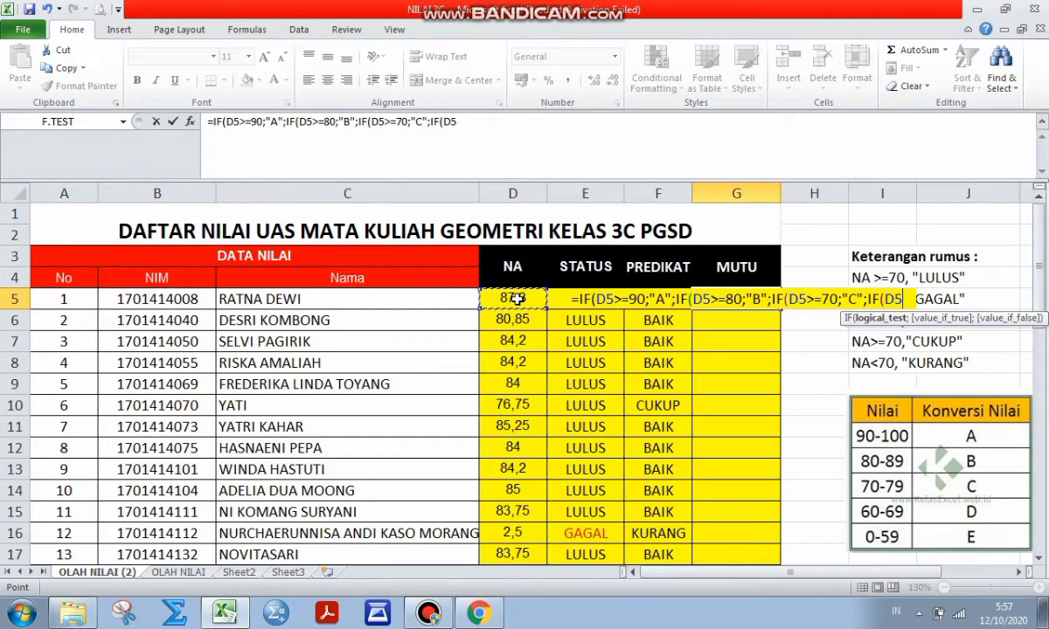
key(F8)
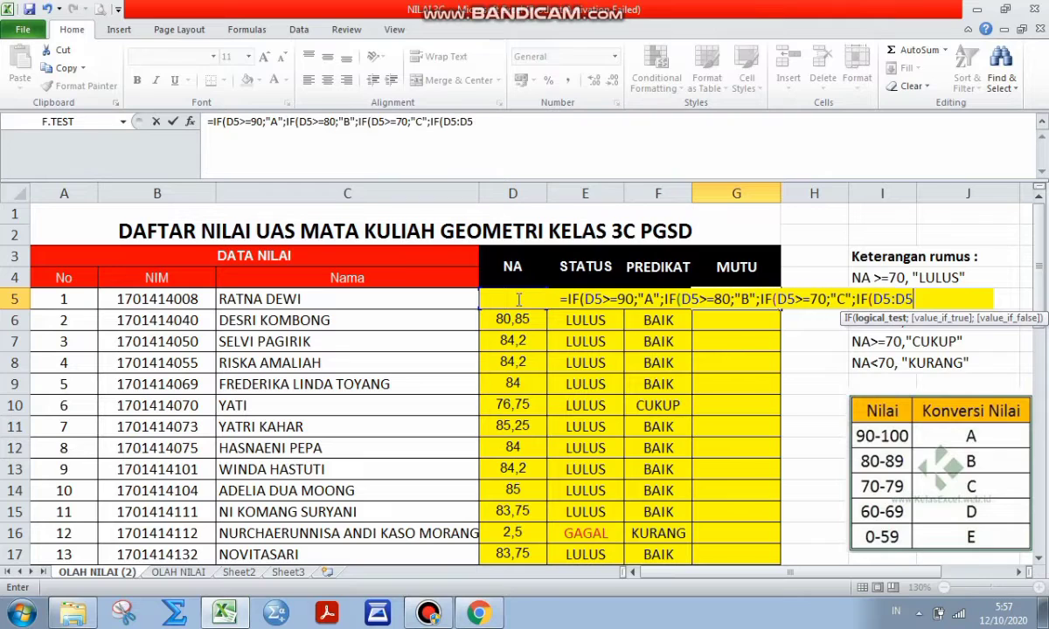
key(BackSpace)
key(BackSpace)
key(BackSpace)
text(>)
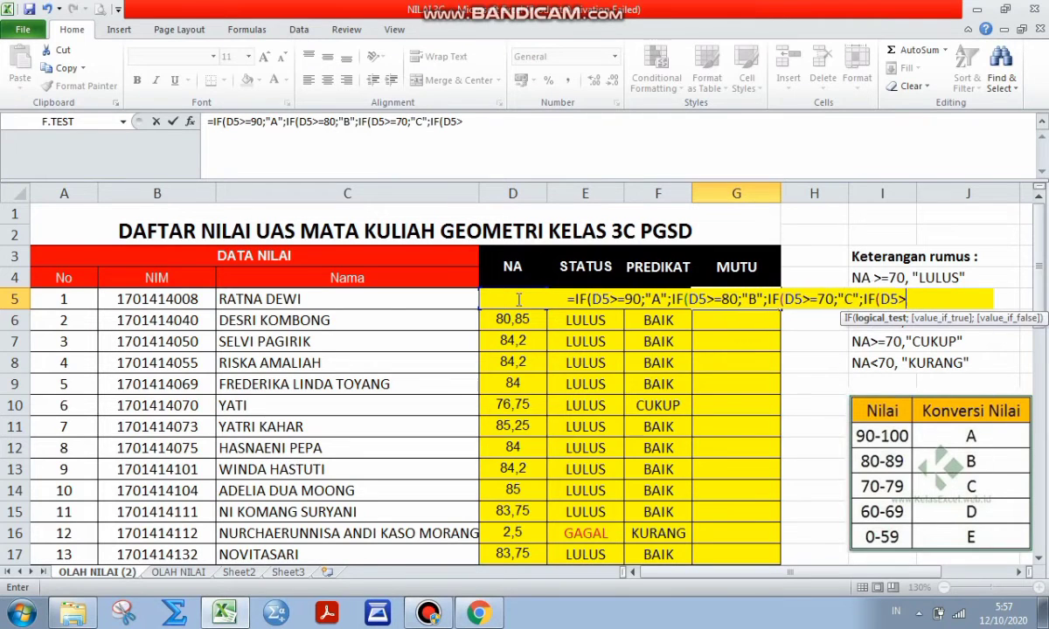
text(=)
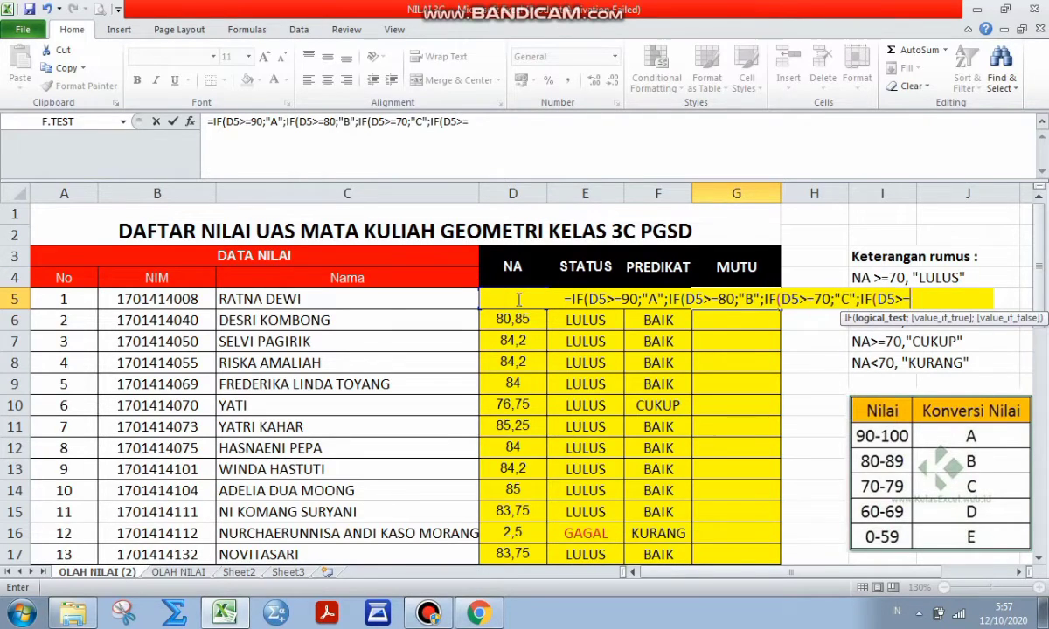
text(60;)
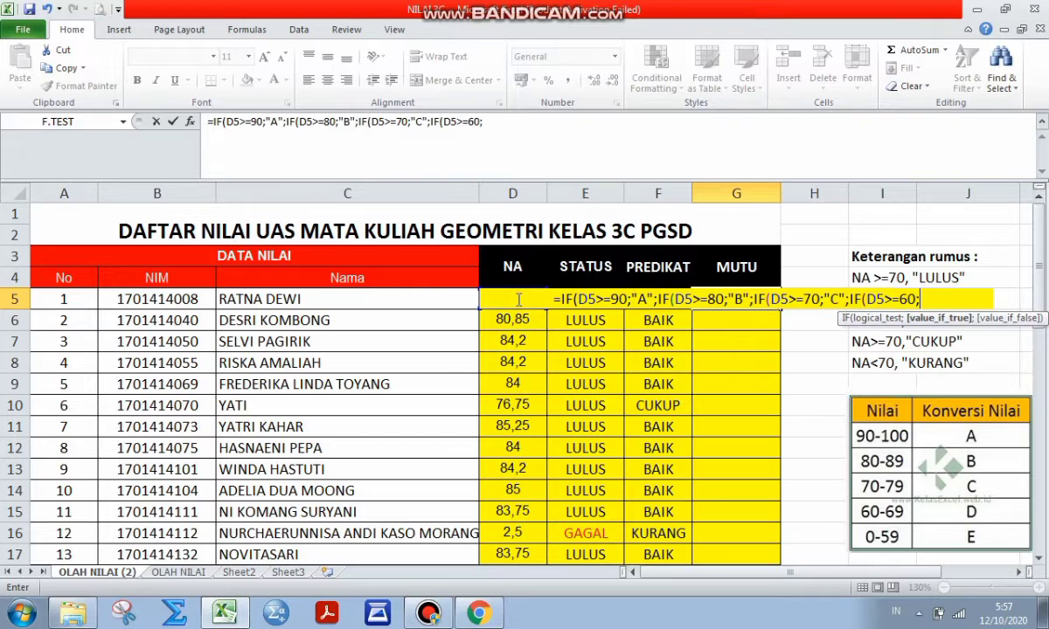
text("D")
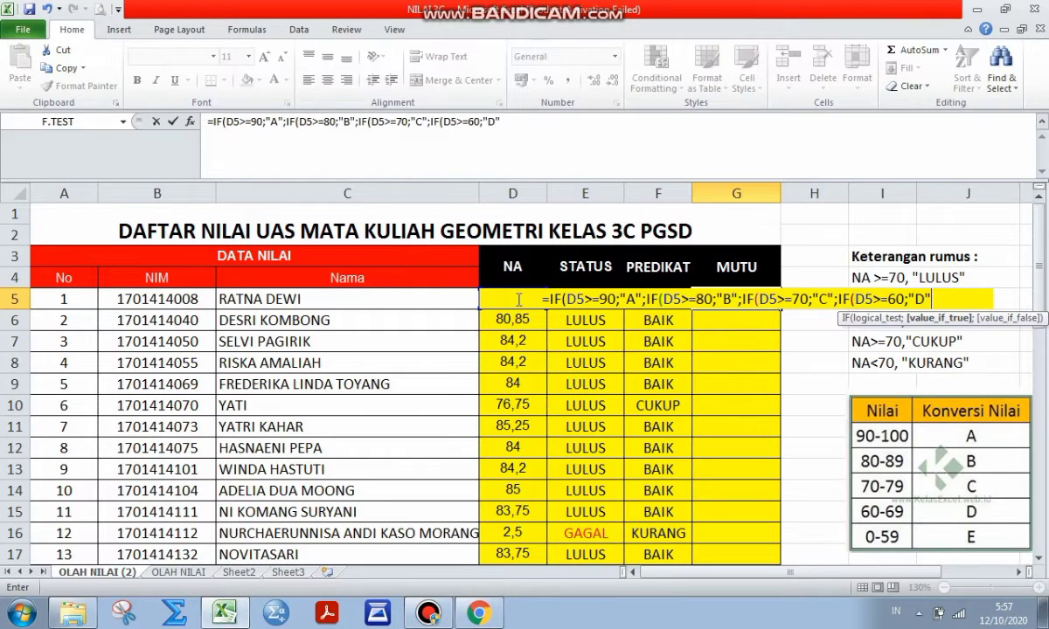
Complete the G5 formula with "E" as the remaining result, close all four nested IFs, and enter it
text(;)
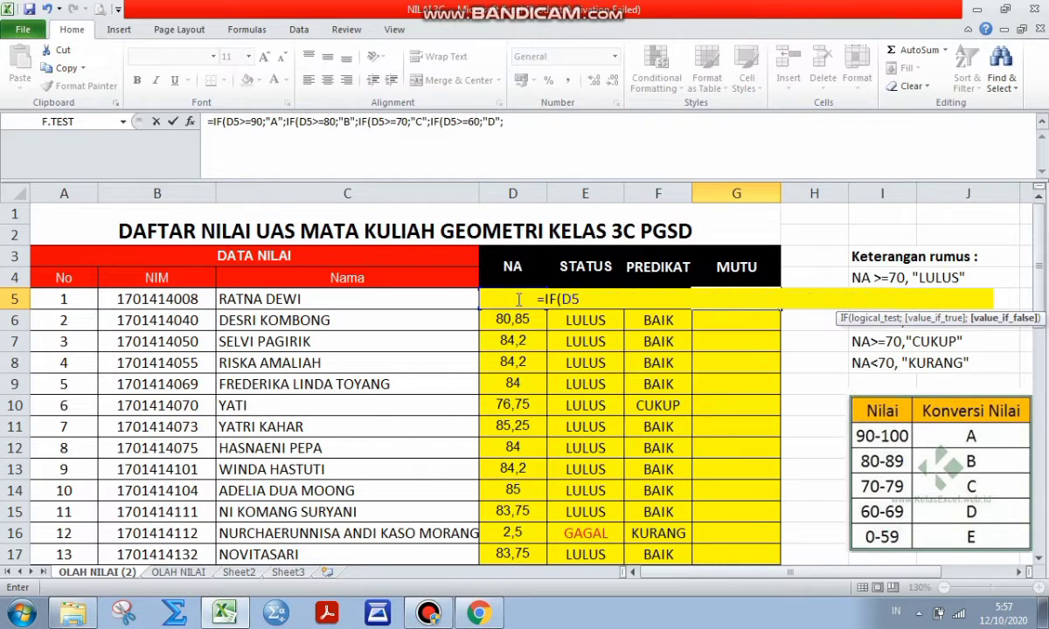
text("E)
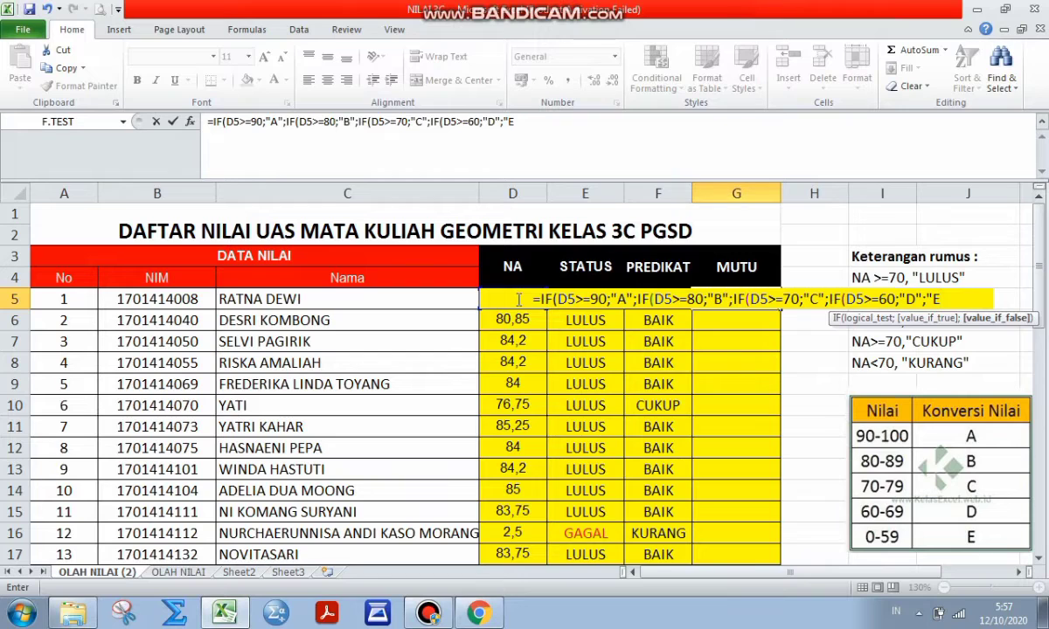
text("))
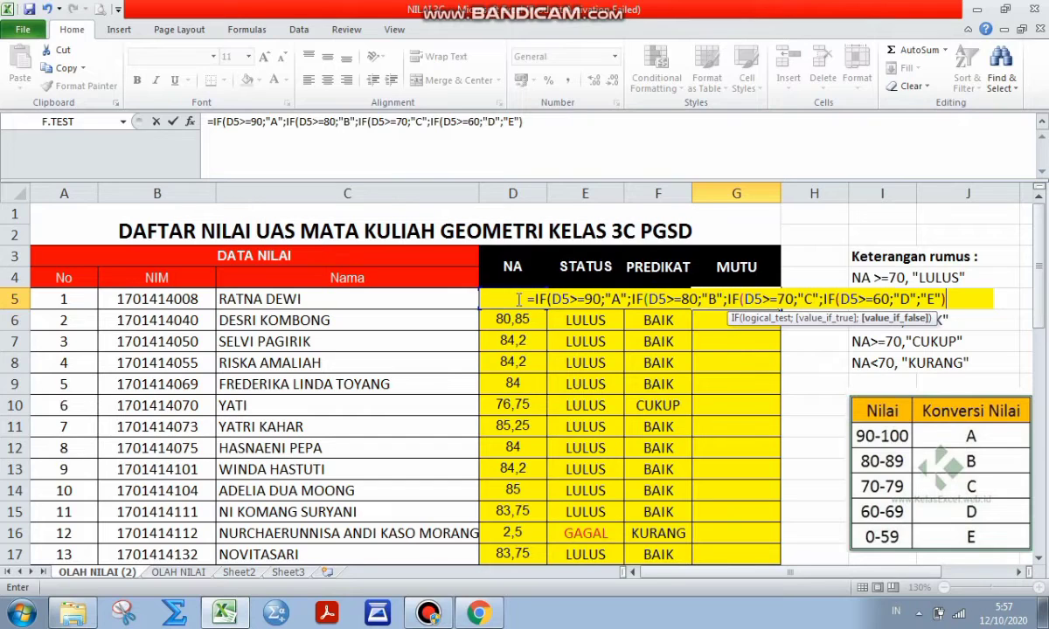
text())
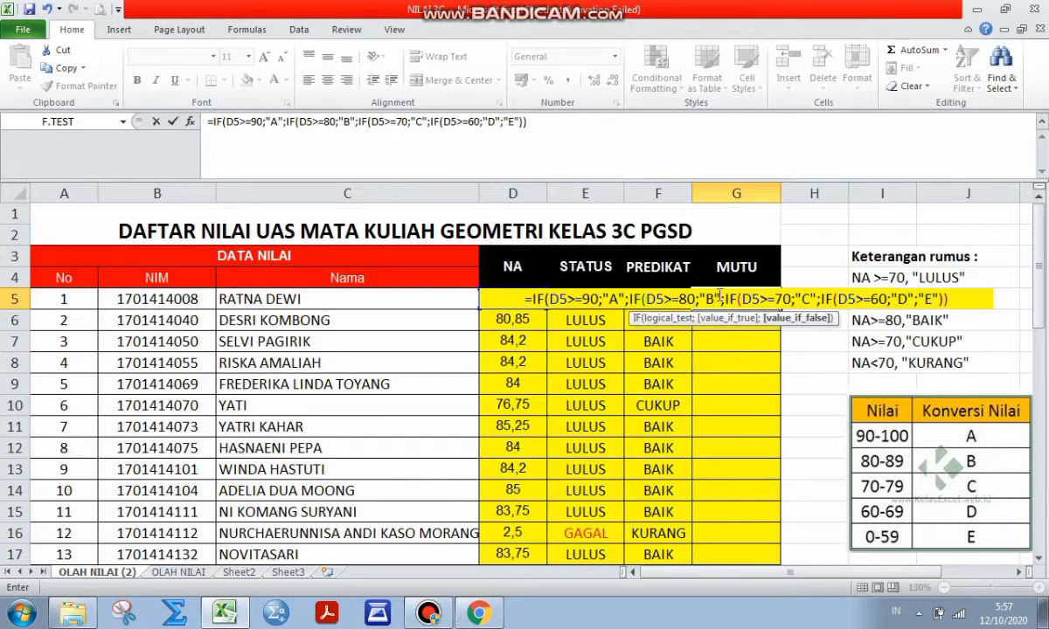
text()))
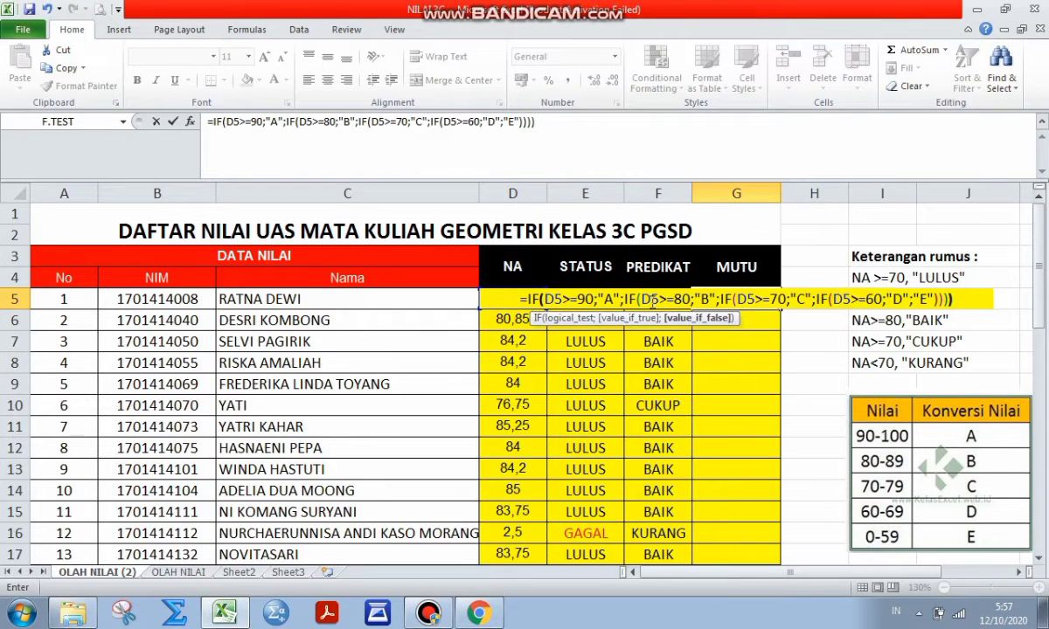
text())
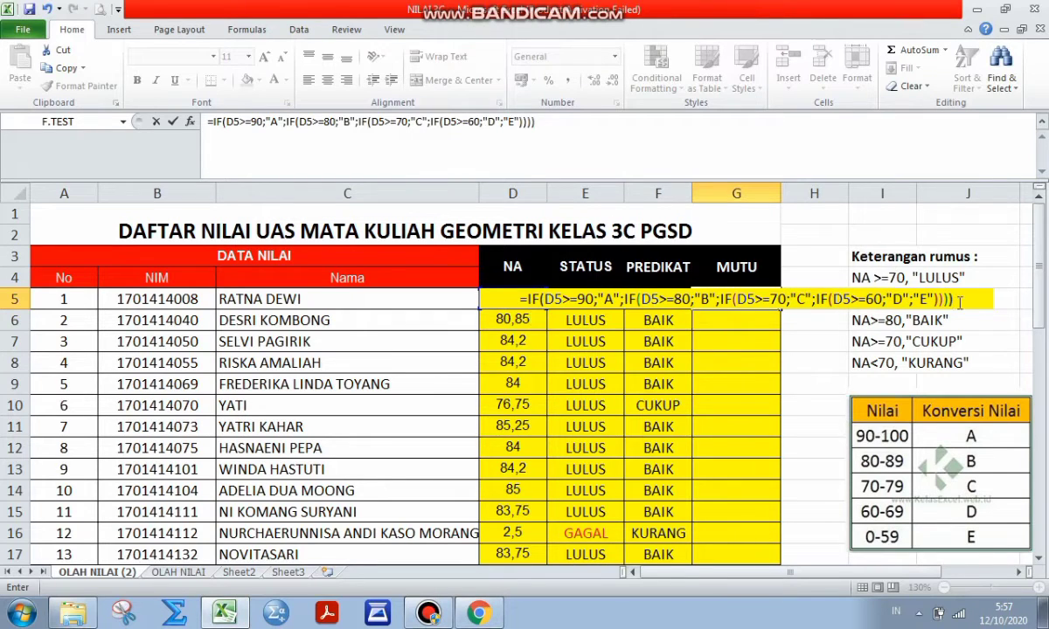
key(Return)
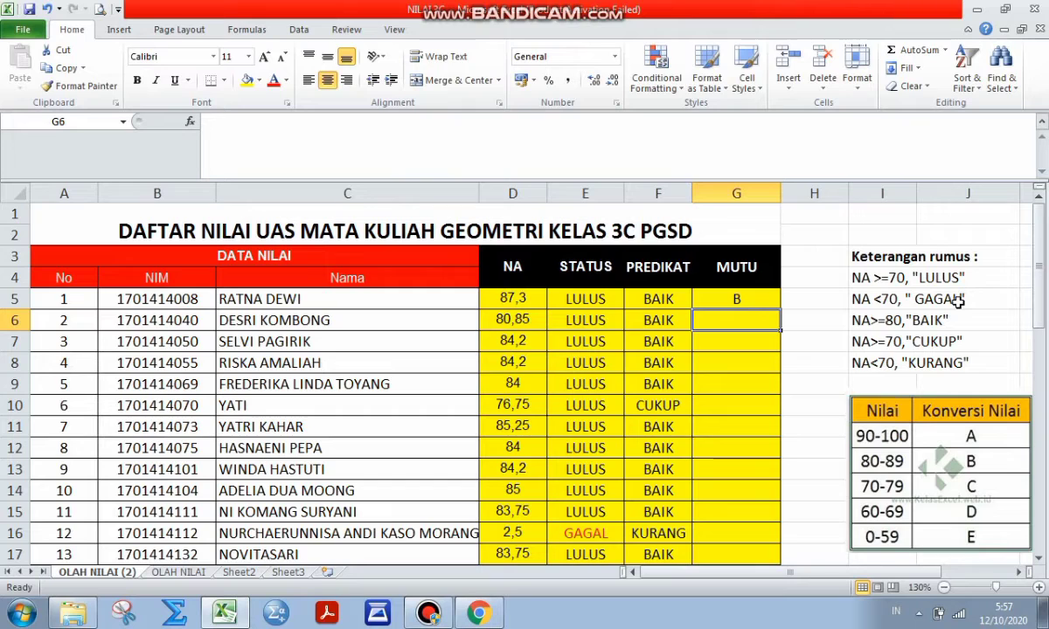
Fill the MUTU formula from G5 down through the last student row, G47
click(729, 300)
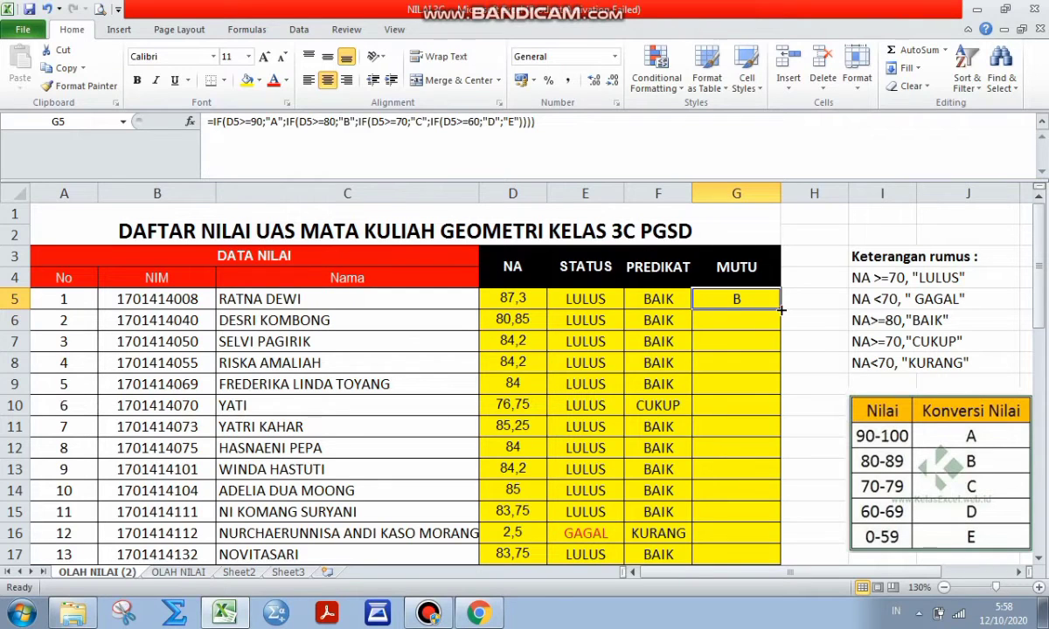
drag(781, 309, 763, 453)
click(808, 446)
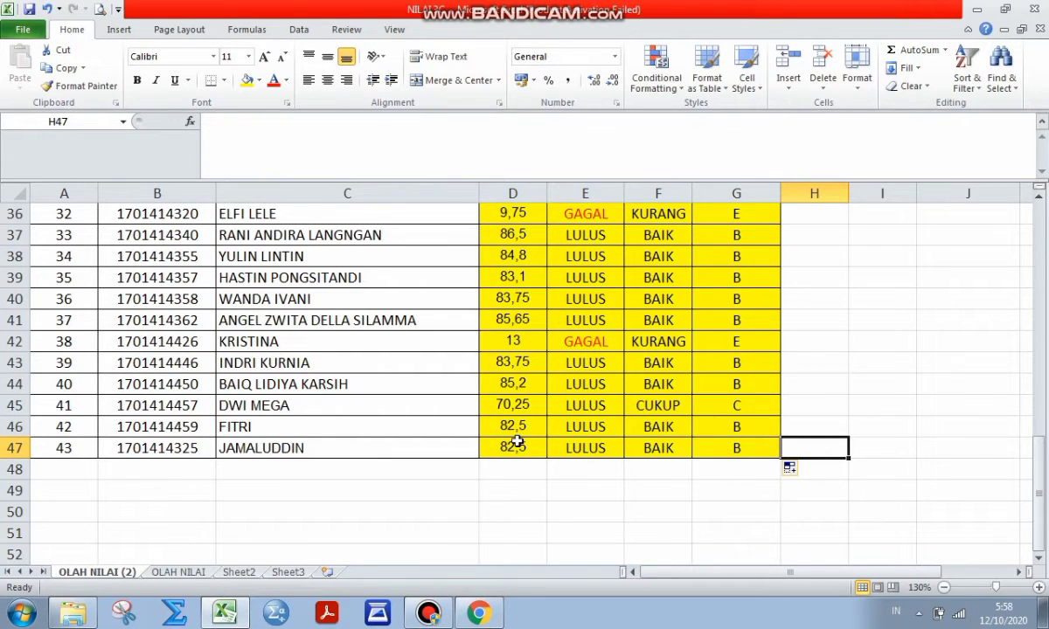
Compare the MUTU grades in the filled rows with their NA scores and the Konversi Nilai table
click(762, 439)
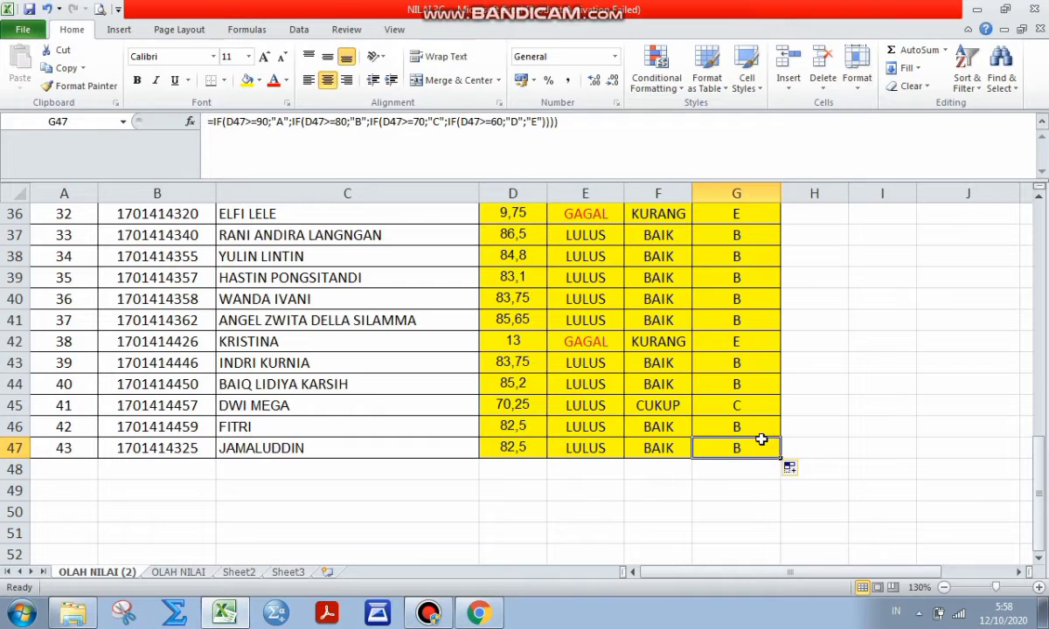
click(757, 408)
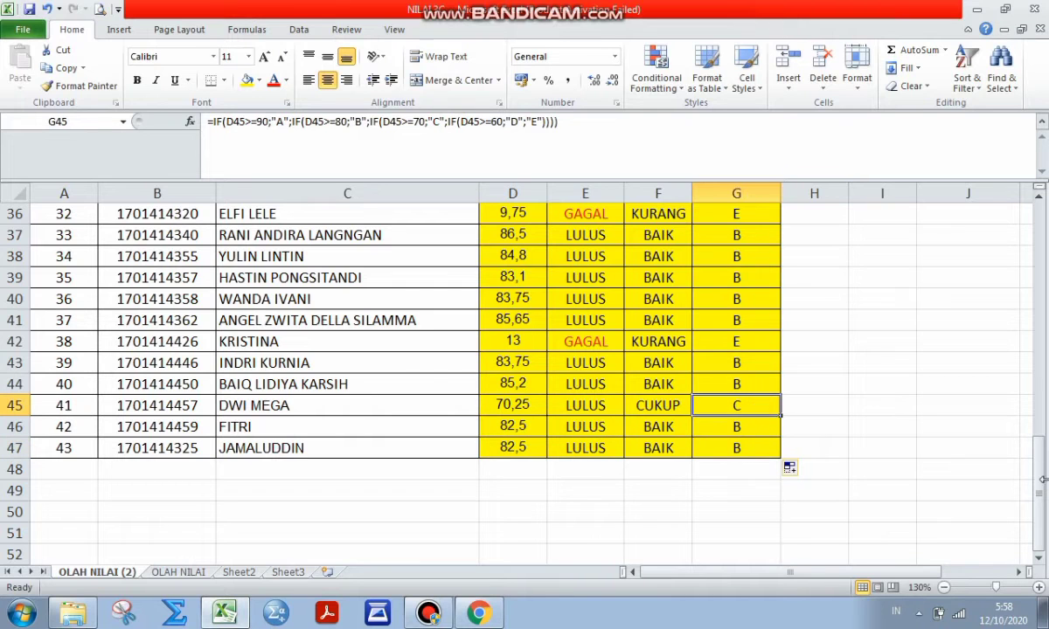
drag(1037, 500, 1034, 442)
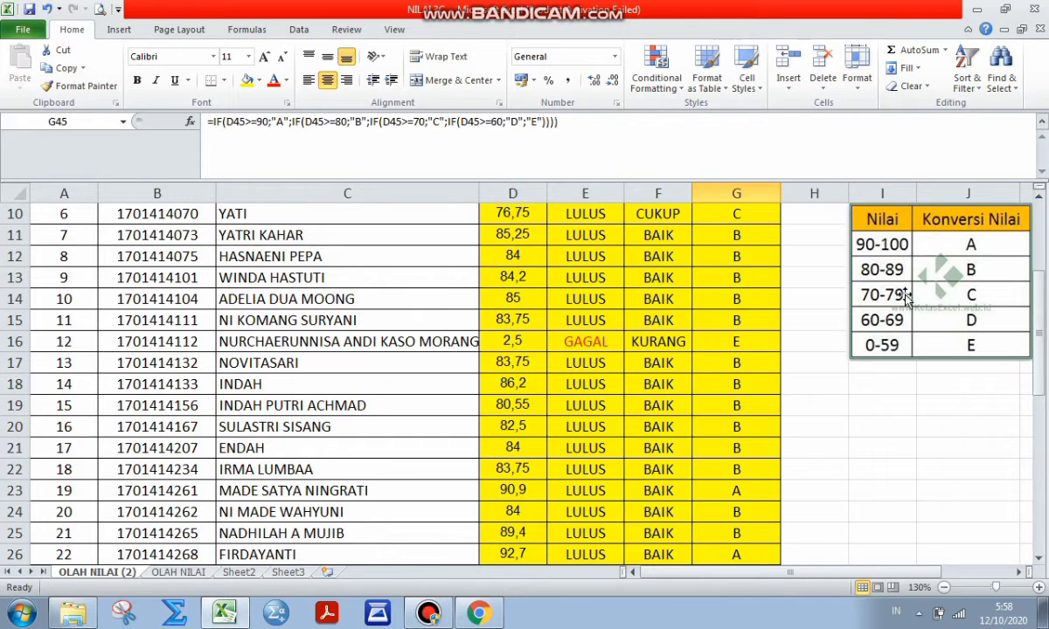
drag(1037, 310, 1029, 468)
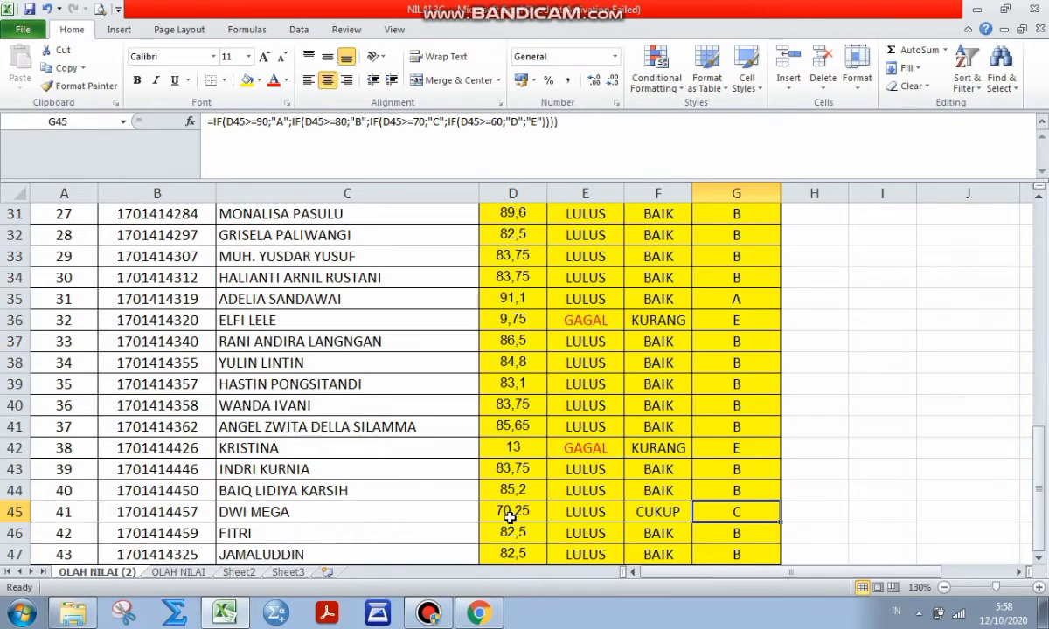
click(737, 449)
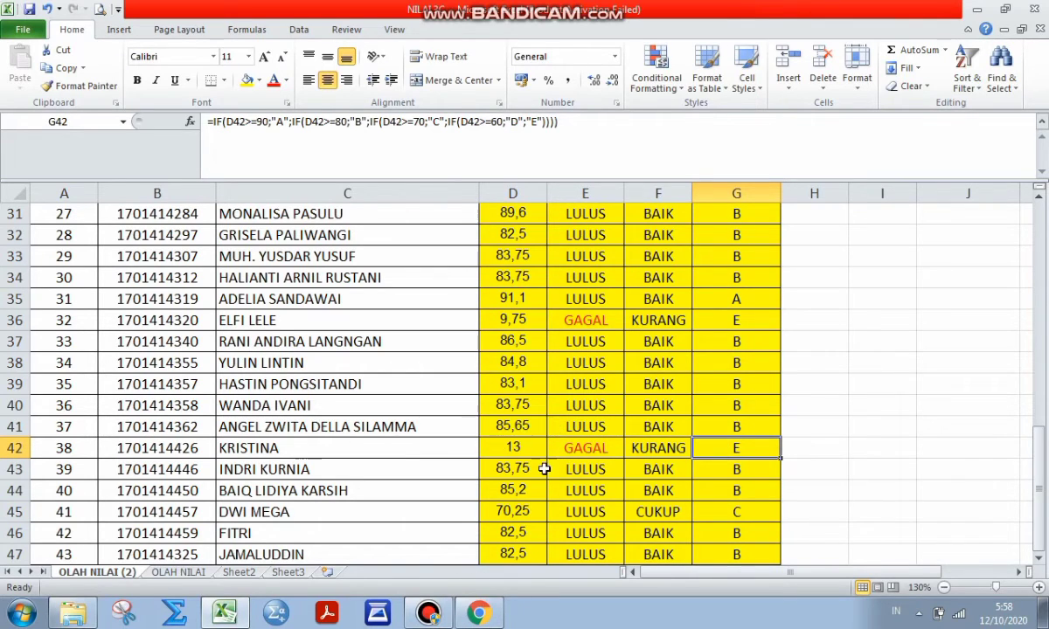
click(518, 450)
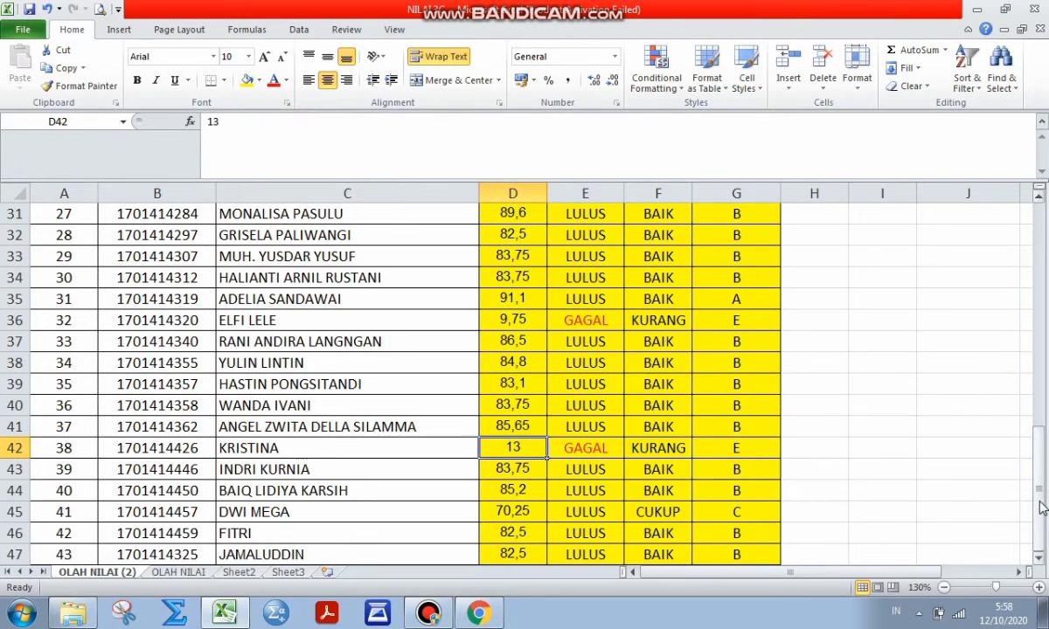
drag(1043, 511, 1038, 487)
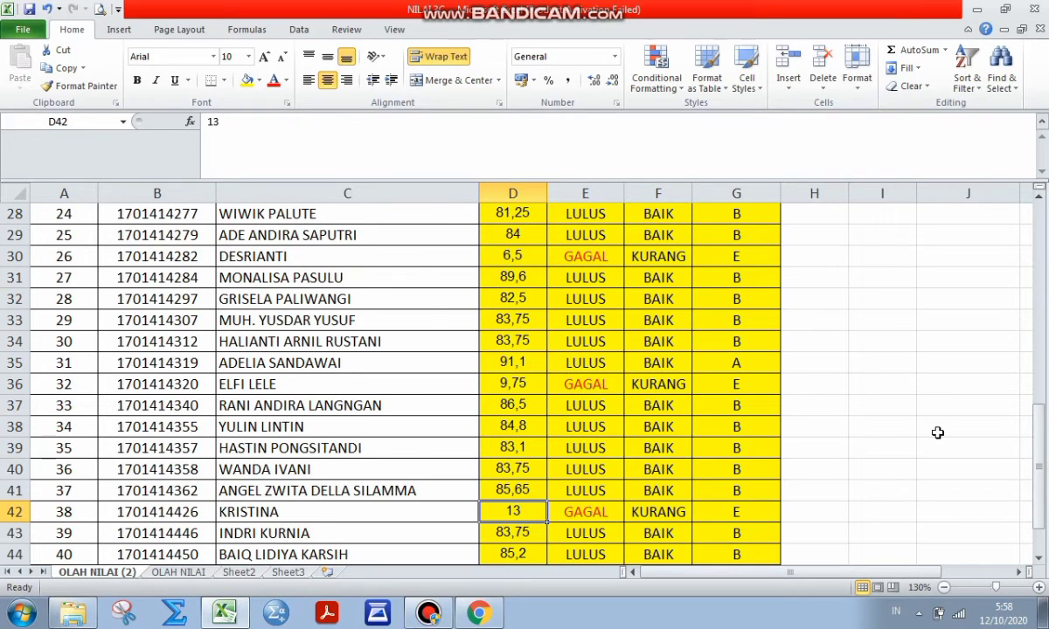
drag(1037, 445, 1026, 262)
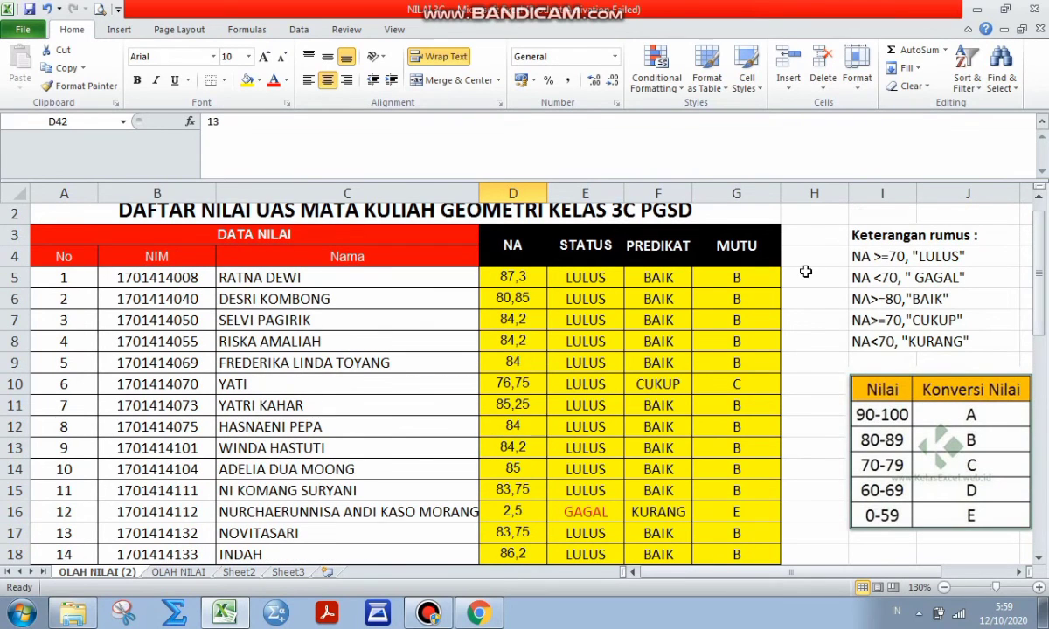
Review the single IF formula under STATUS in E5 and the two nested IFs under PREDIKAT in F5
click(595, 247)
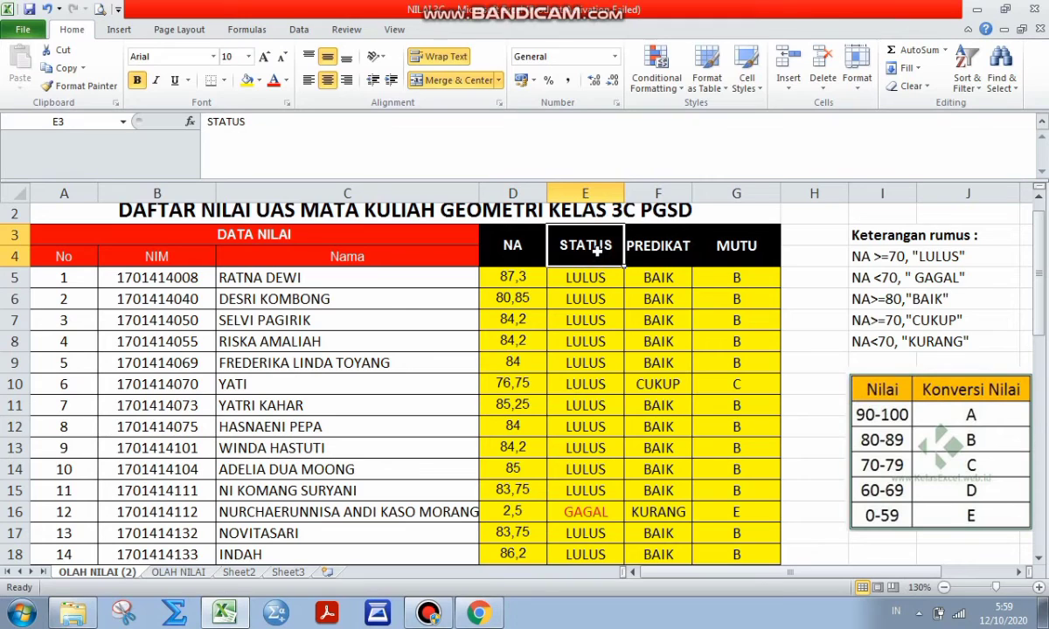
click(560, 269)
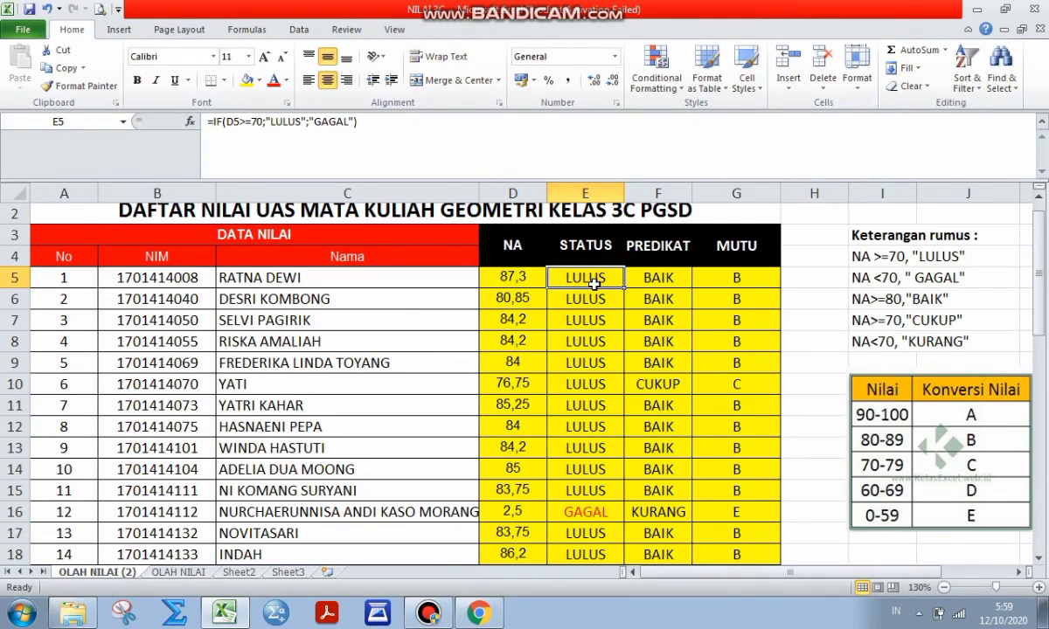
click(663, 259)
click(663, 278)
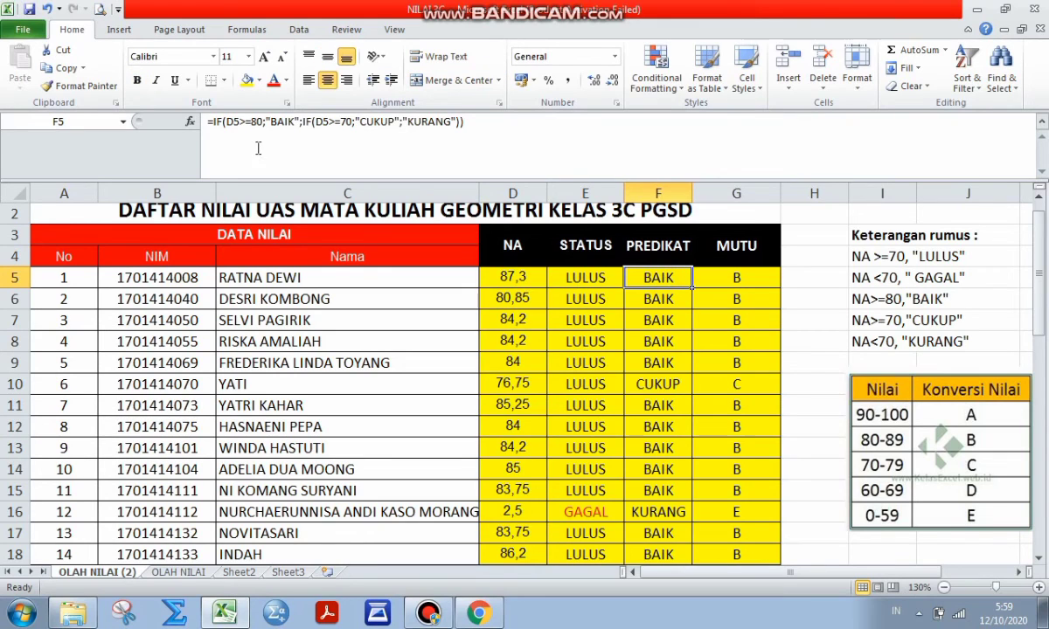
double_click(213, 121)
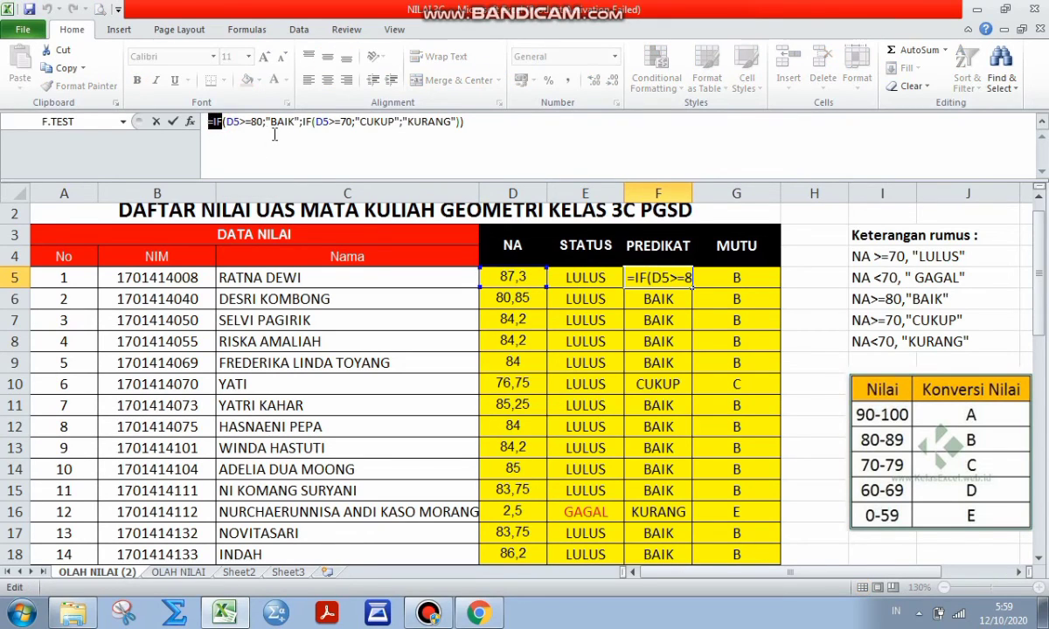
double_click(307, 122)
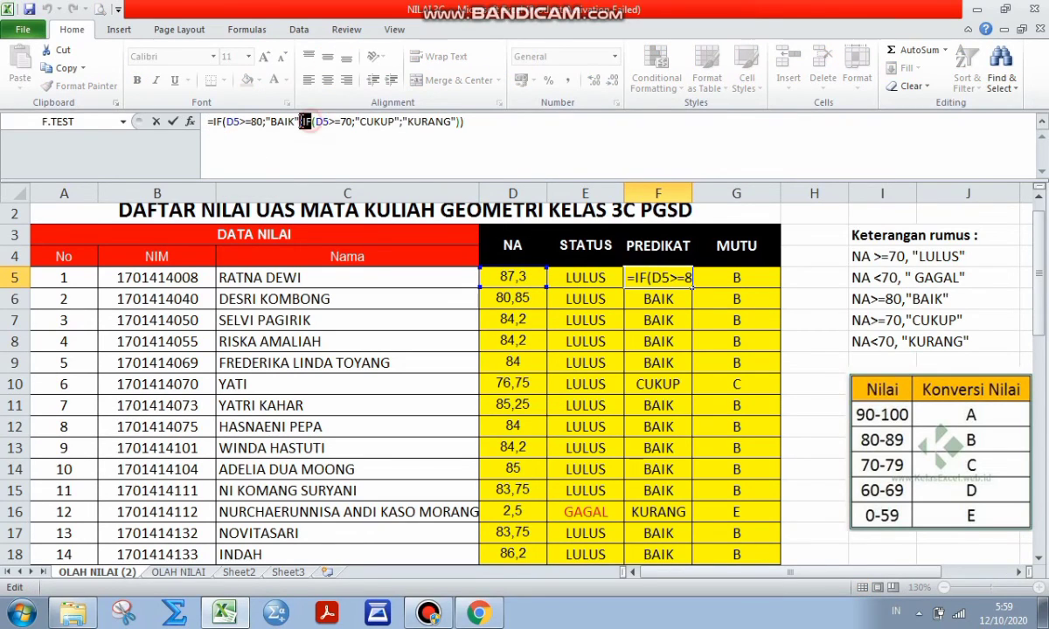
Review the four nested IFs in the MUTU formula in G5
click(739, 249)
click(737, 277)
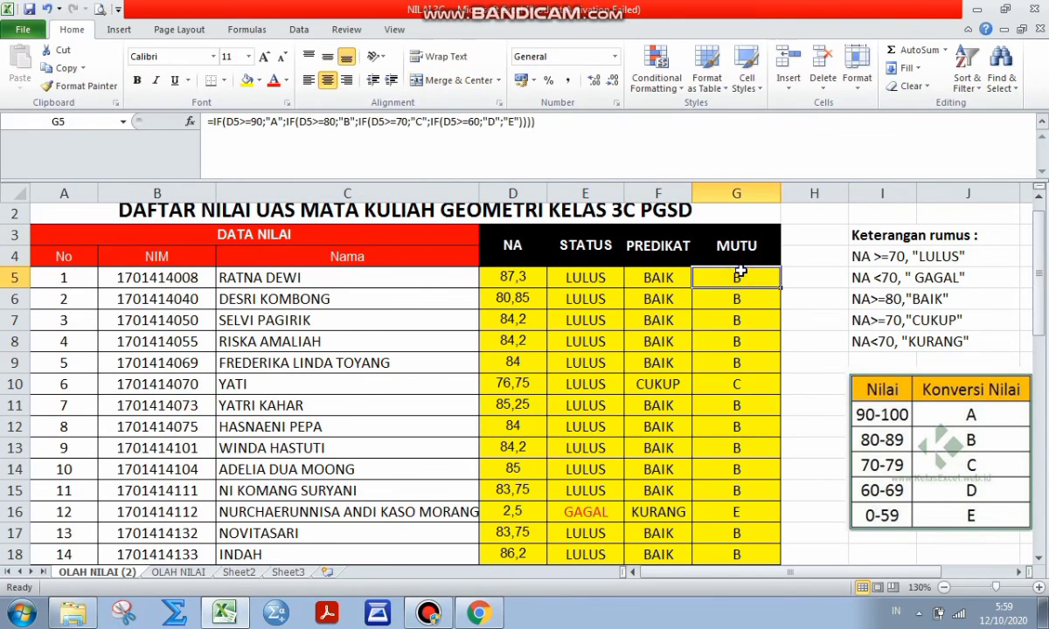
click(219, 121)
click(292, 122)
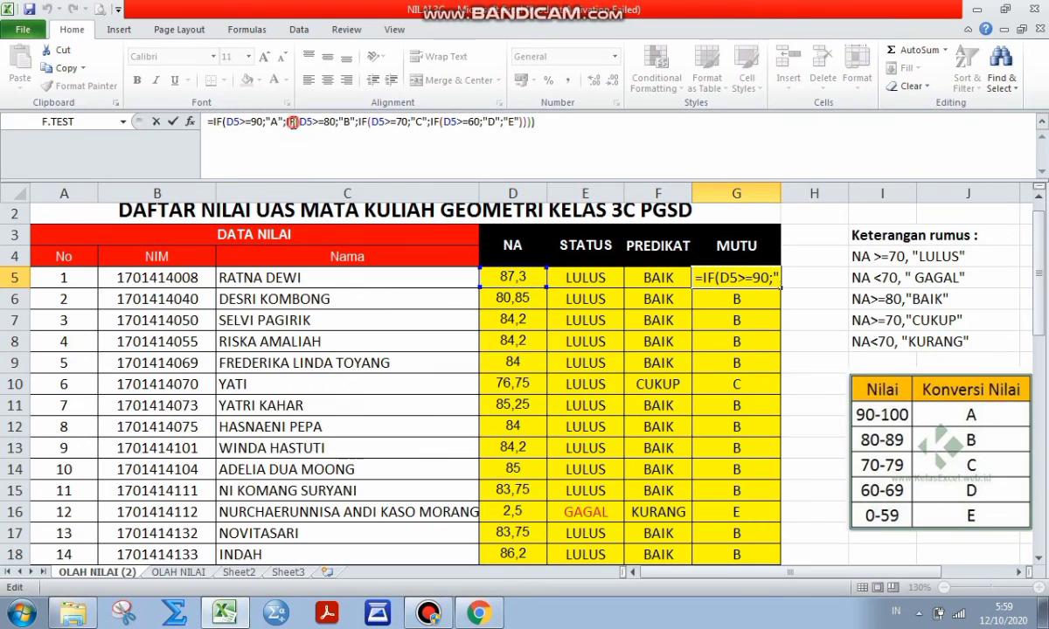
double_click(291, 121)
double_click(362, 122)
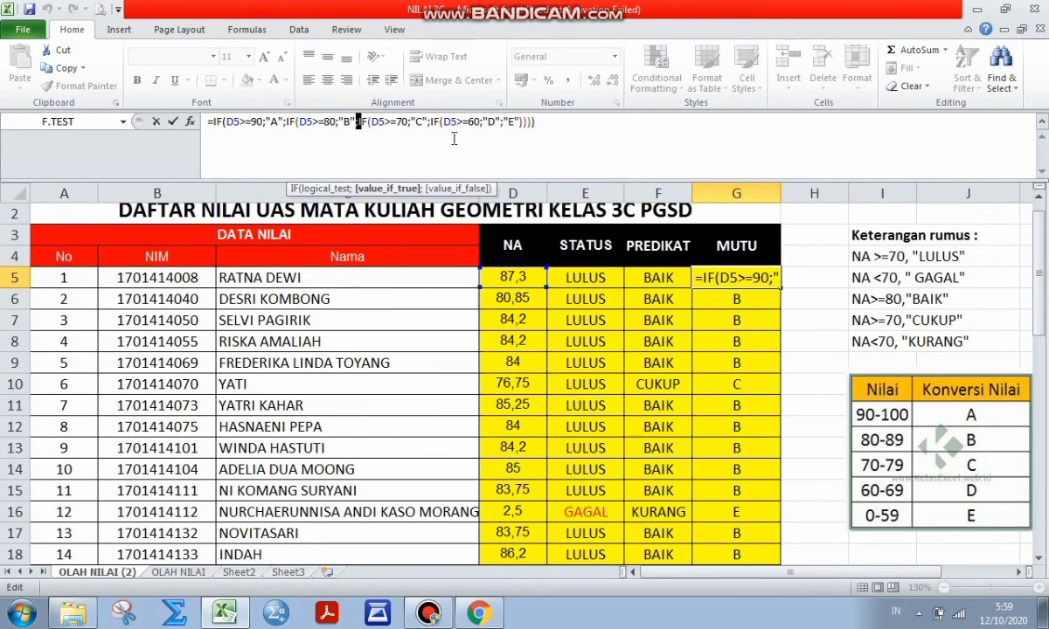
double_click(434, 121)
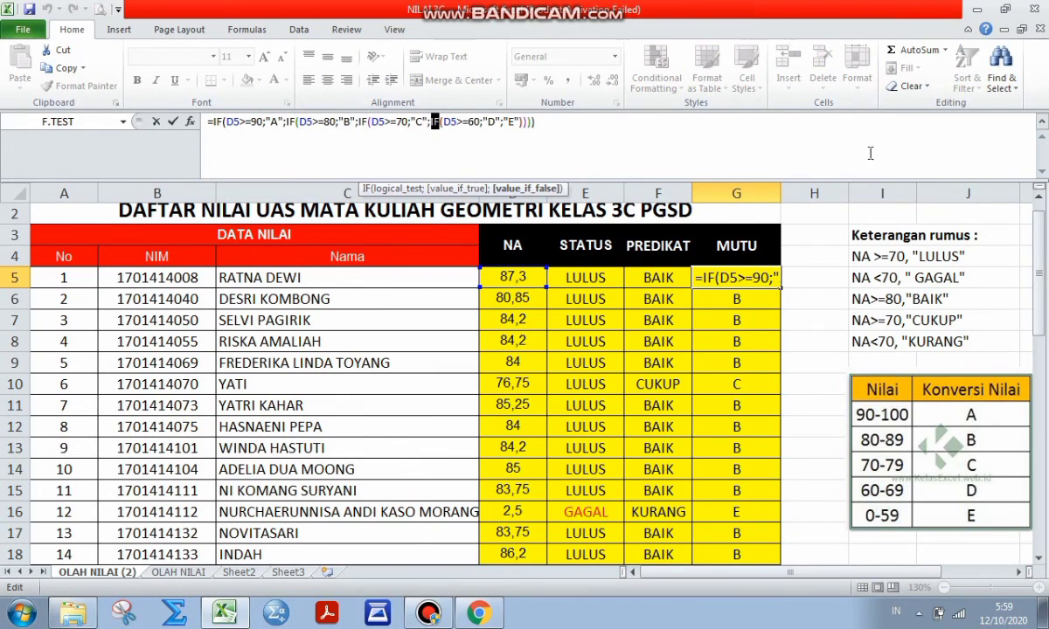
click(810, 357)
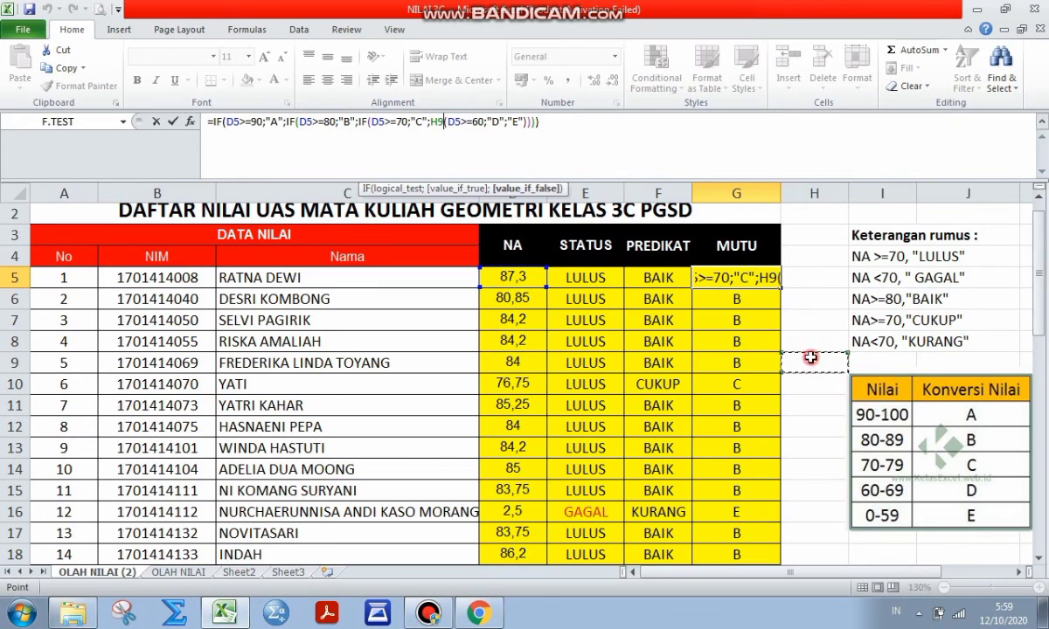